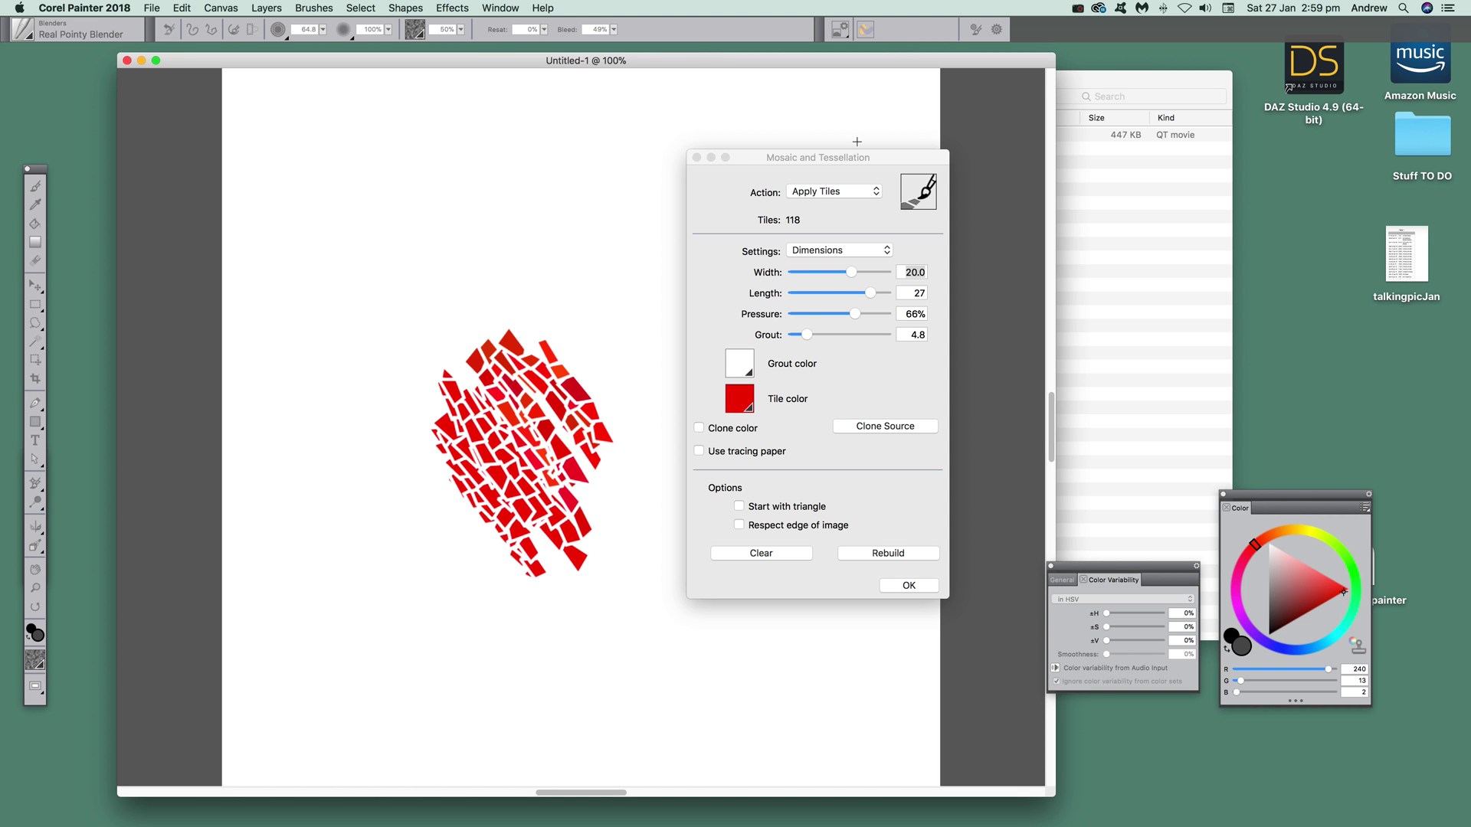
- Add a diagonal strip of red tiles above the existing mosaic and accept the Mosaic and Tessellation settings
drag(591, 355, 494, 287)
click(910, 589)
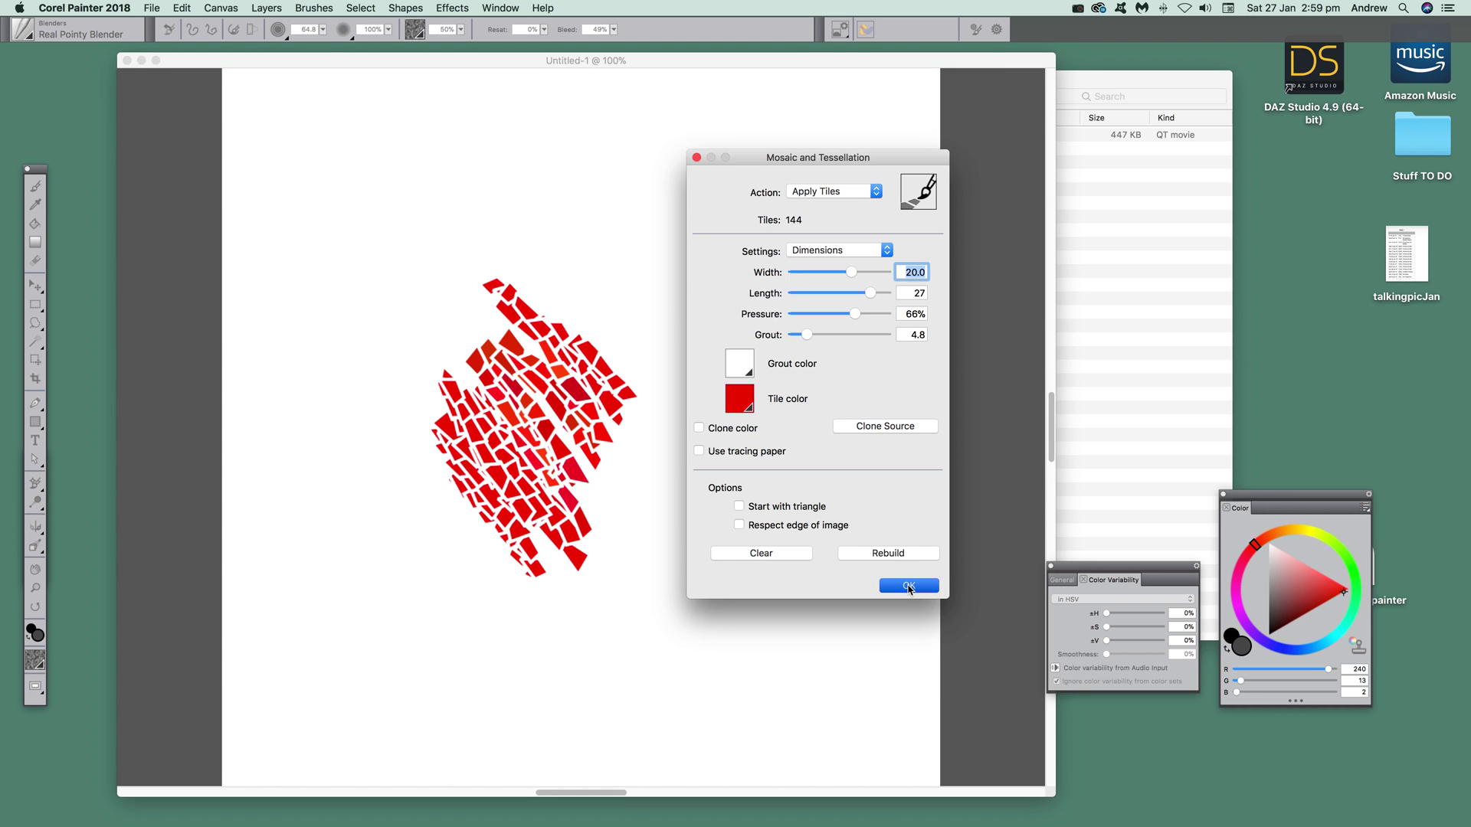
click(910, 587)
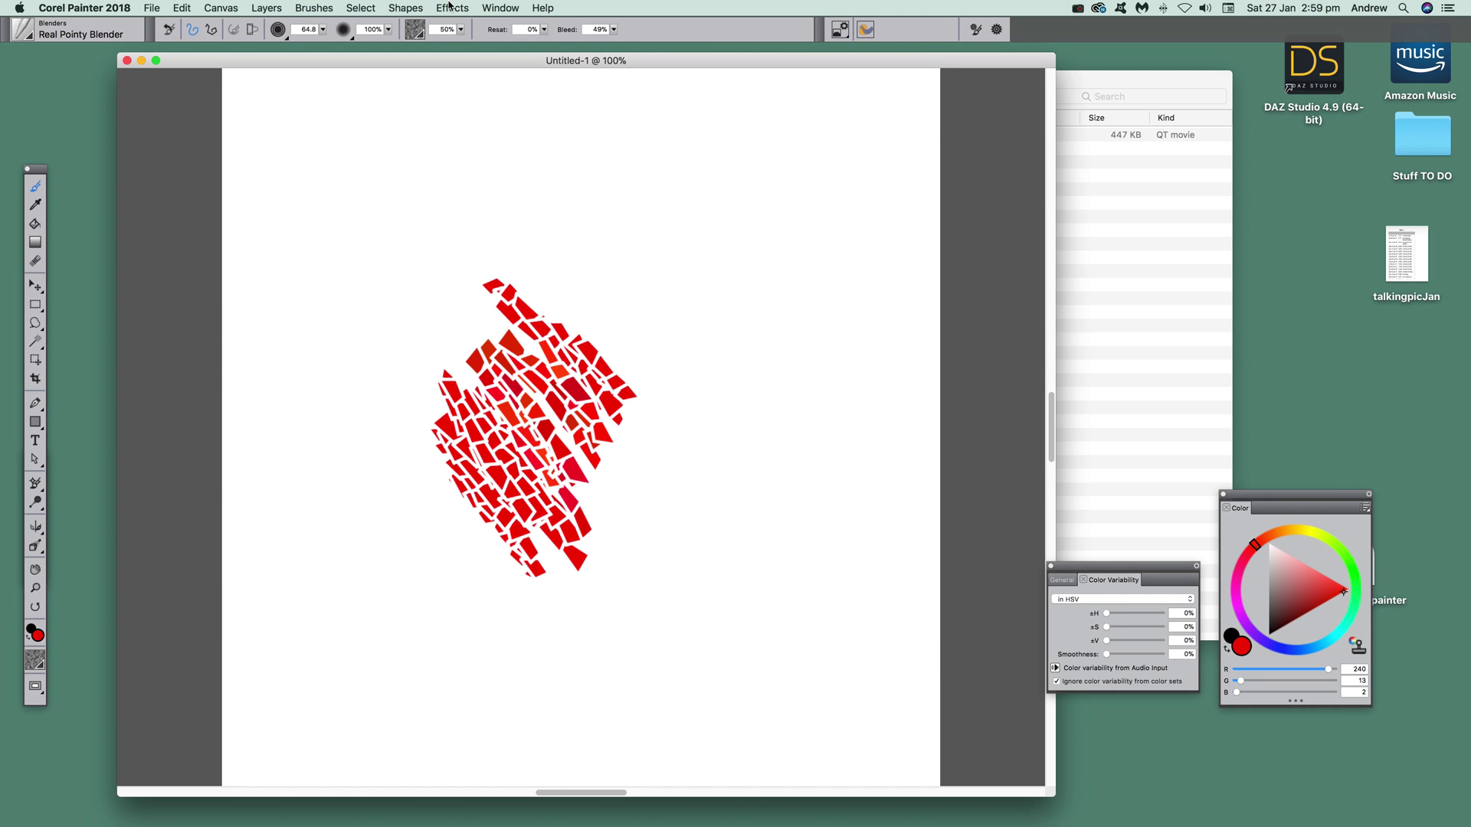
- Reopen Make Mosaic and Tessellation and extend the red mosaic upward and to the left with more tile strokes
click(449, 6)
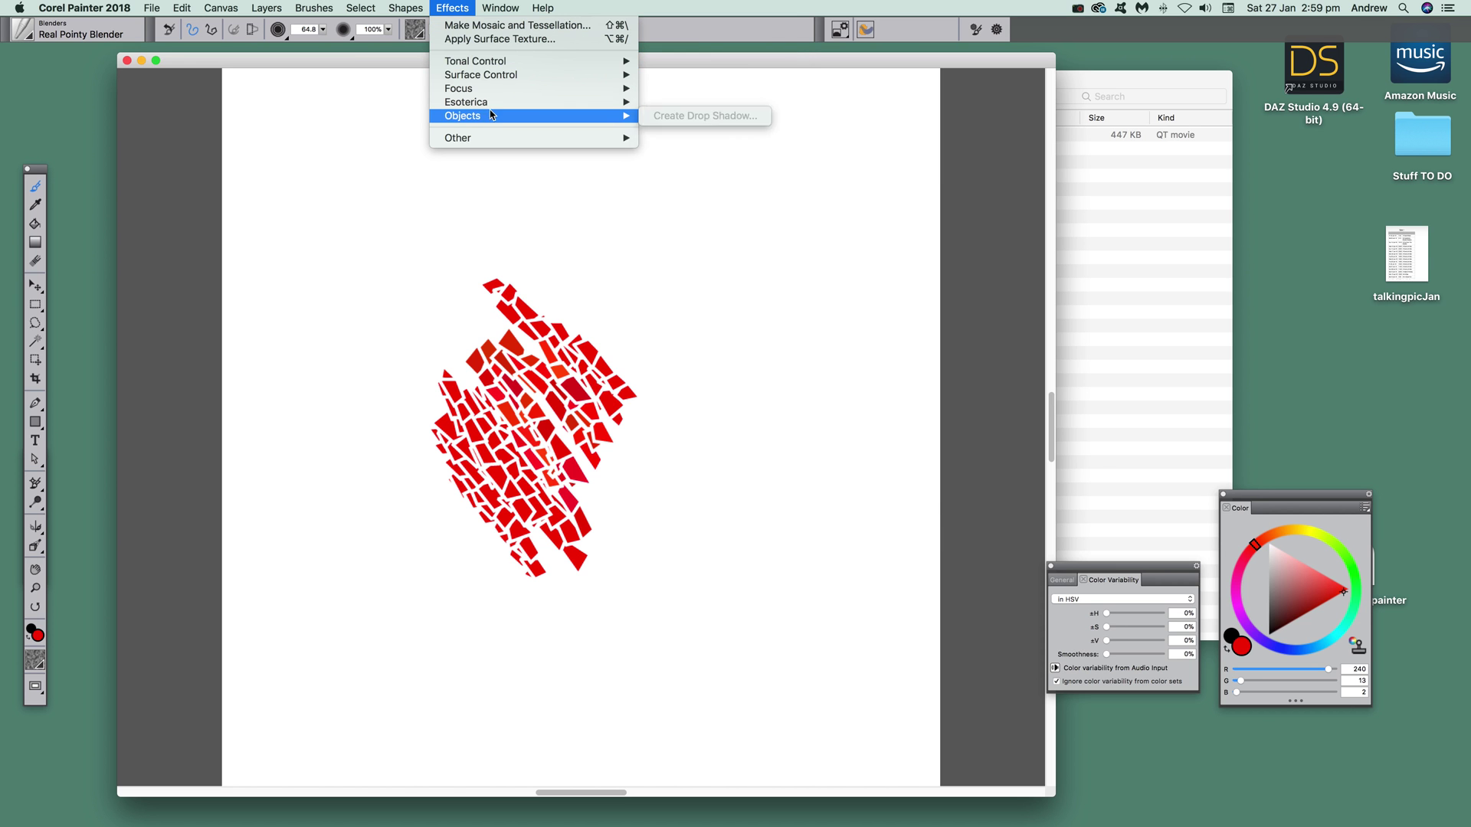
mouse_move(493, 107)
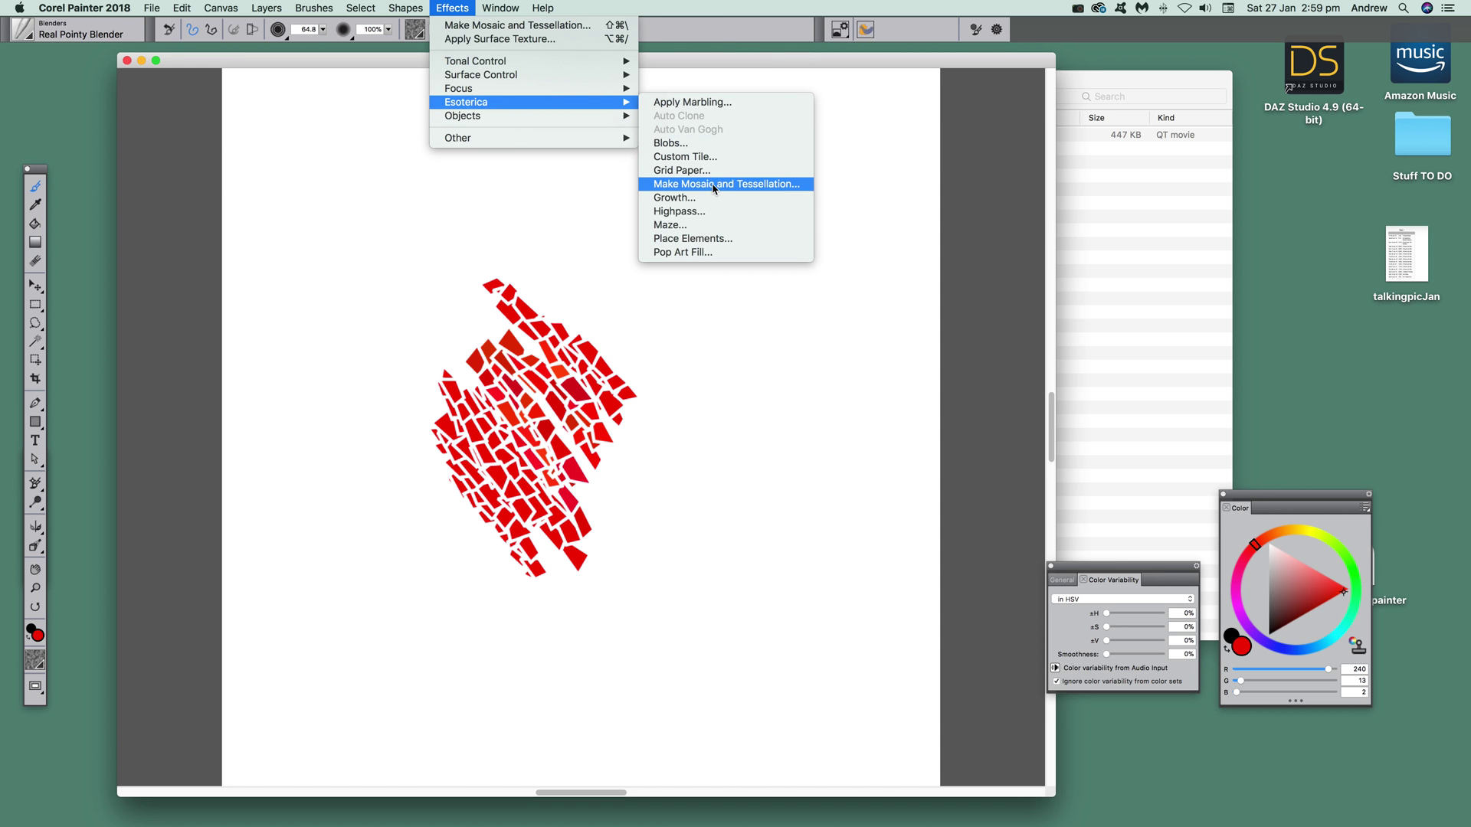
click(714, 186)
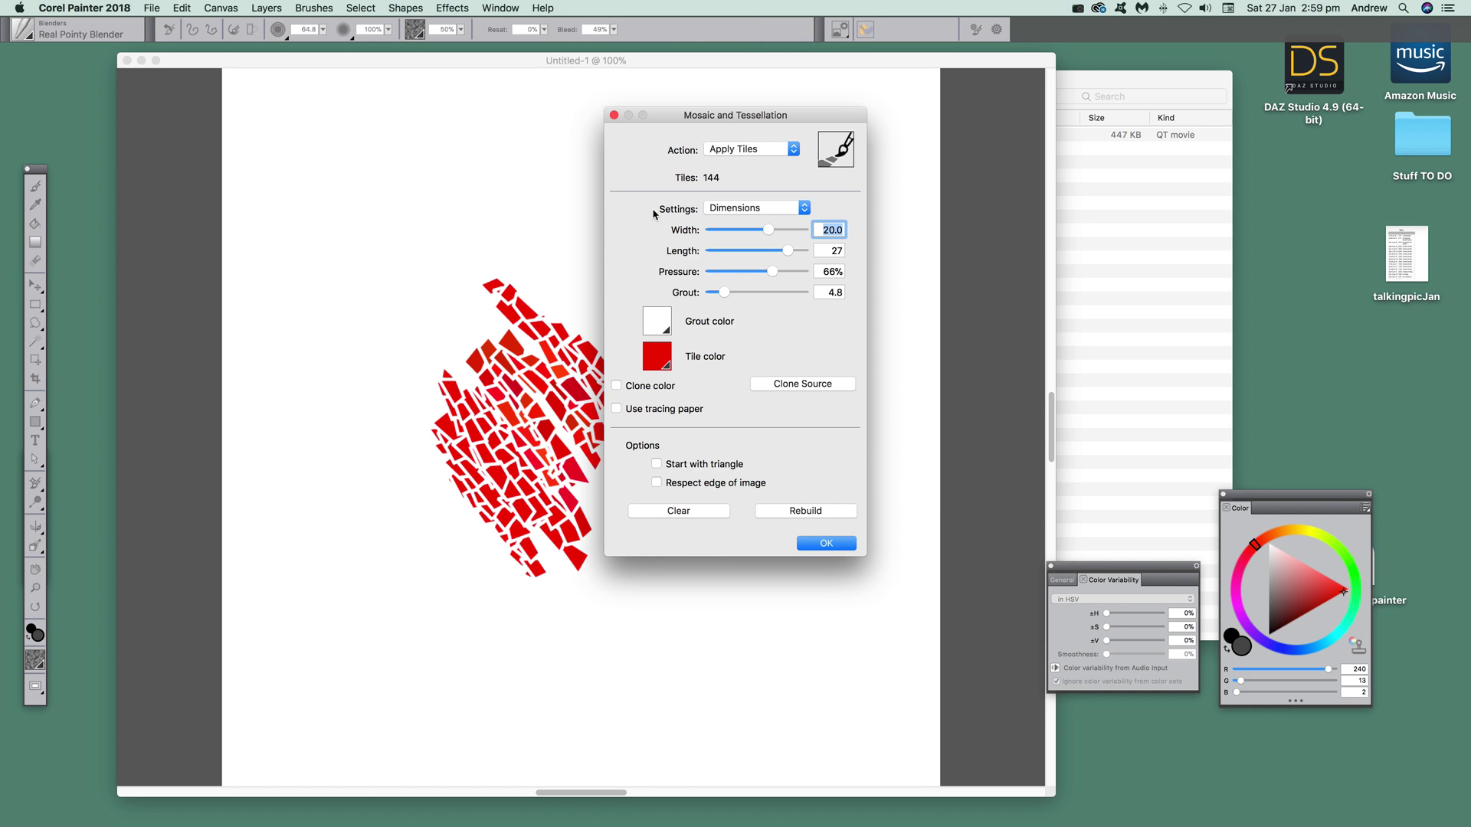
mouse_move(546, 304)
mouse_down()
mouse_move(489, 270)
mouse_move(534, 262)
mouse_move(577, 297)
mouse_move(497, 201)
mouse_up()
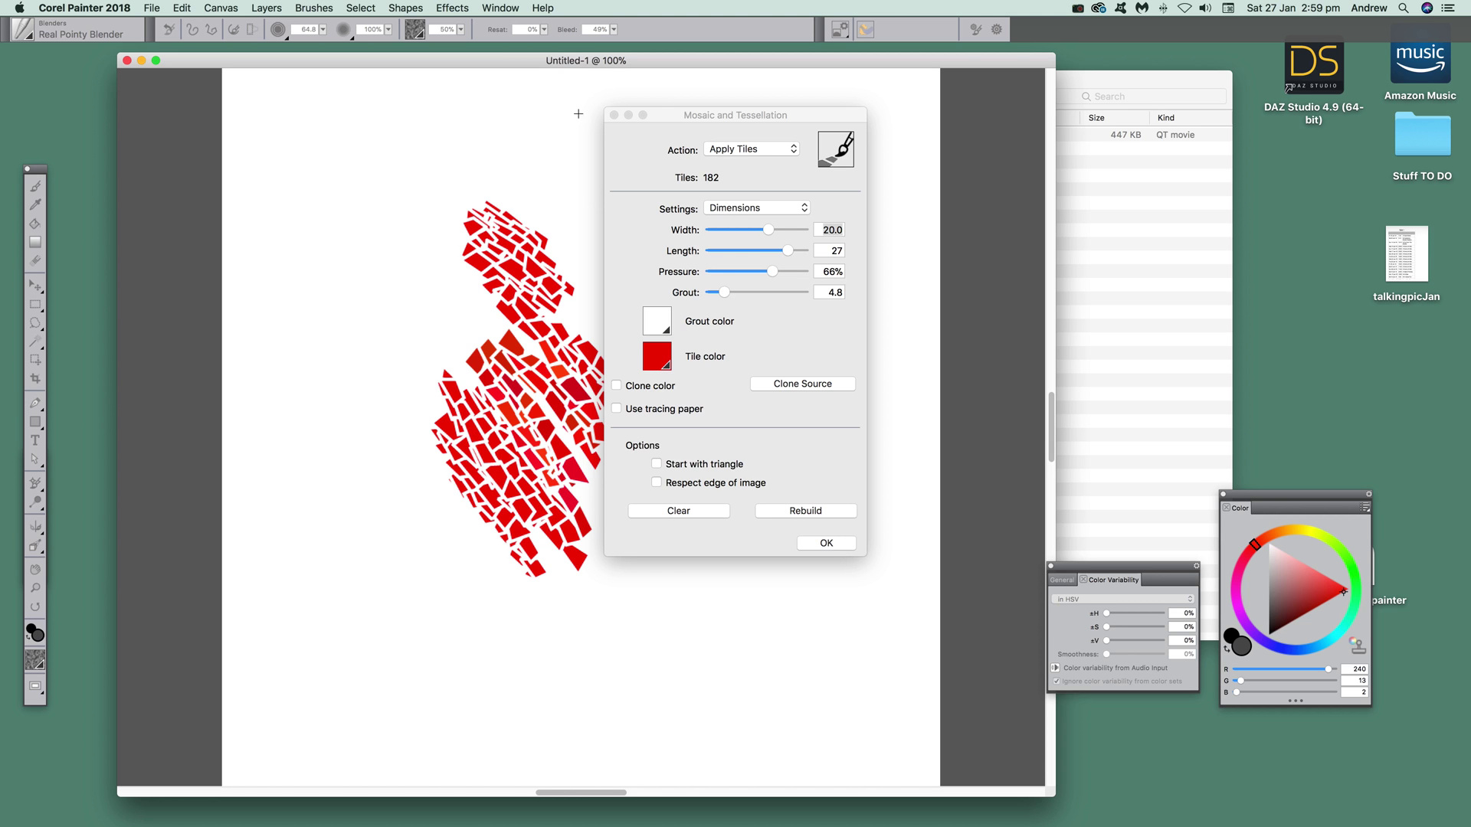
mouse_move(466, 297)
mouse_down()
mouse_move(486, 370)
mouse_move(437, 366)
mouse_move(406, 321)
mouse_move(485, 377)
mouse_up()
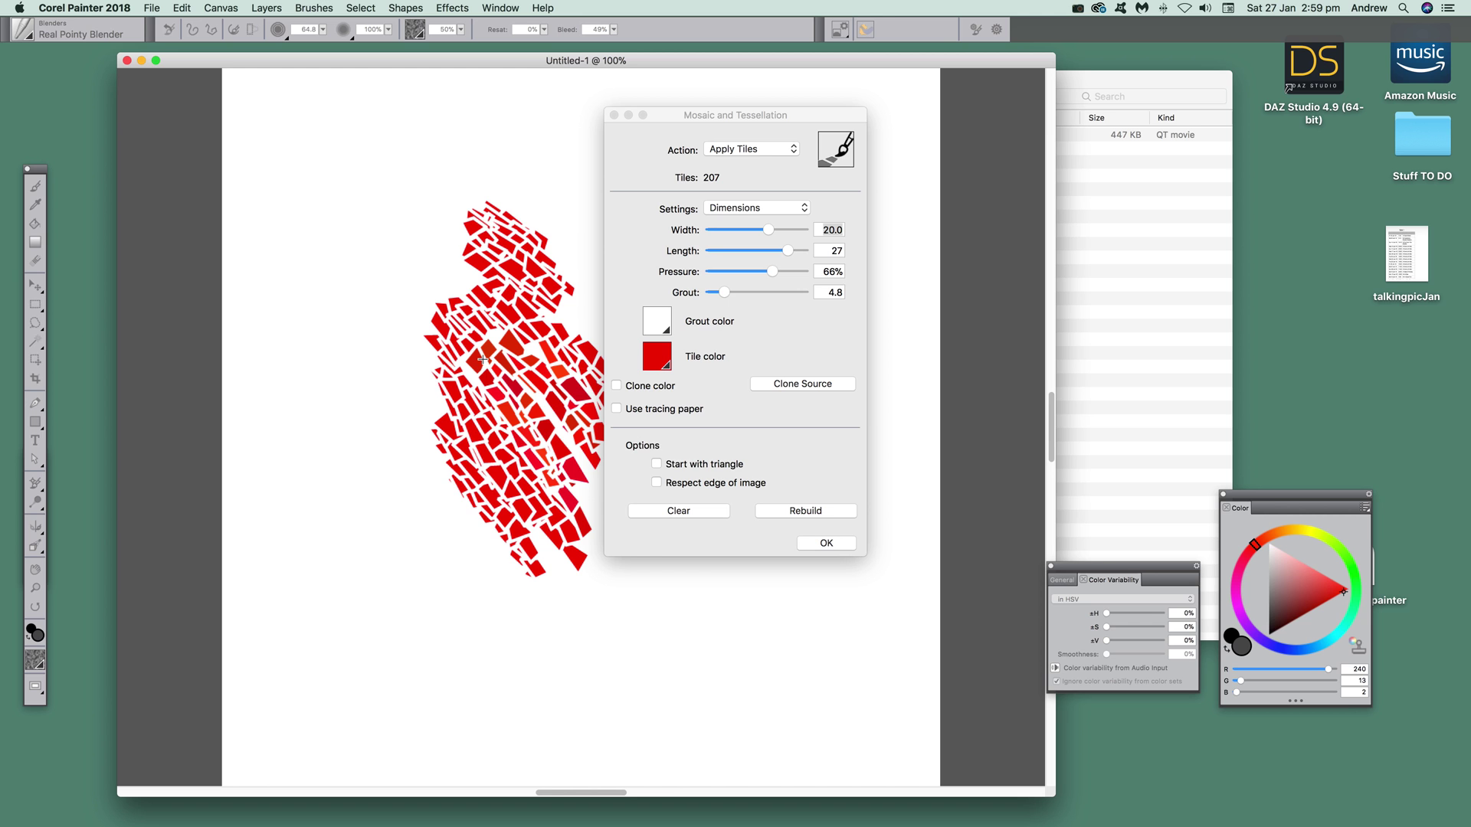
drag(408, 360, 474, 425)
mouse_move(475, 260)
mouse_down()
mouse_move(480, 290)
mouse_move(403, 243)
mouse_move(394, 261)
mouse_move(418, 303)
mouse_move(406, 325)
mouse_move(429, 239)
mouse_up()
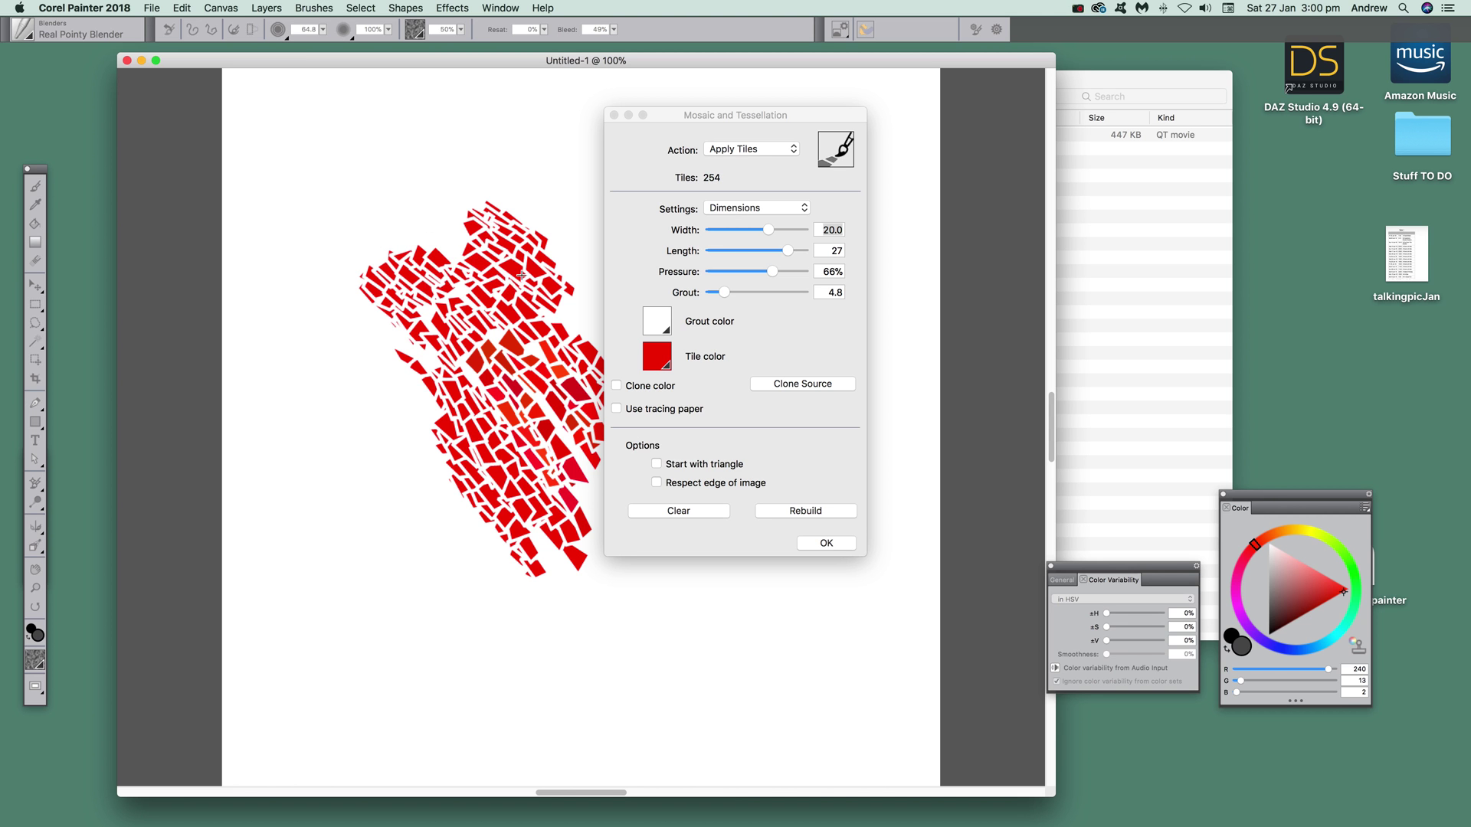
mouse_move(466, 257)
mouse_down()
mouse_move(363, 167)
mouse_move(476, 259)
mouse_move(426, 184)
mouse_move(436, 170)
mouse_move(576, 230)
mouse_up()
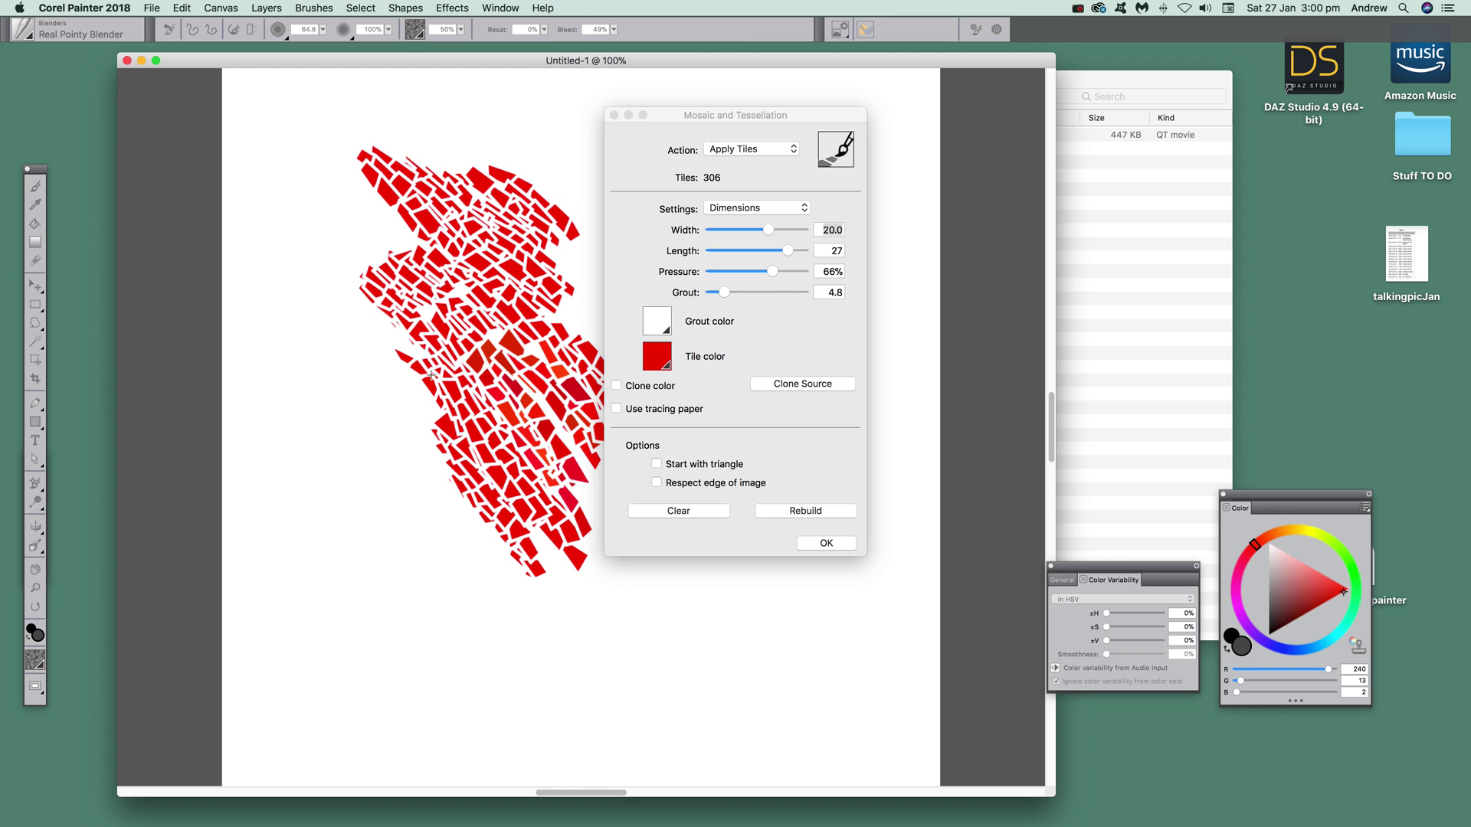
- Paint several separate curved and short rows of red tiles to the left of the main mosaic
drag(349, 314, 402, 546)
drag(338, 349, 372, 529)
drag(328, 345, 329, 377)
drag(290, 567, 372, 527)
mouse_move(340, 409)
mouse_down()
mouse_move(291, 442)
mouse_move(288, 424)
mouse_move(228, 452)
mouse_up()
mouse_move(287, 368)
mouse_down()
mouse_move(342, 489)
mouse_move(300, 530)
mouse_move(319, 534)
mouse_up()
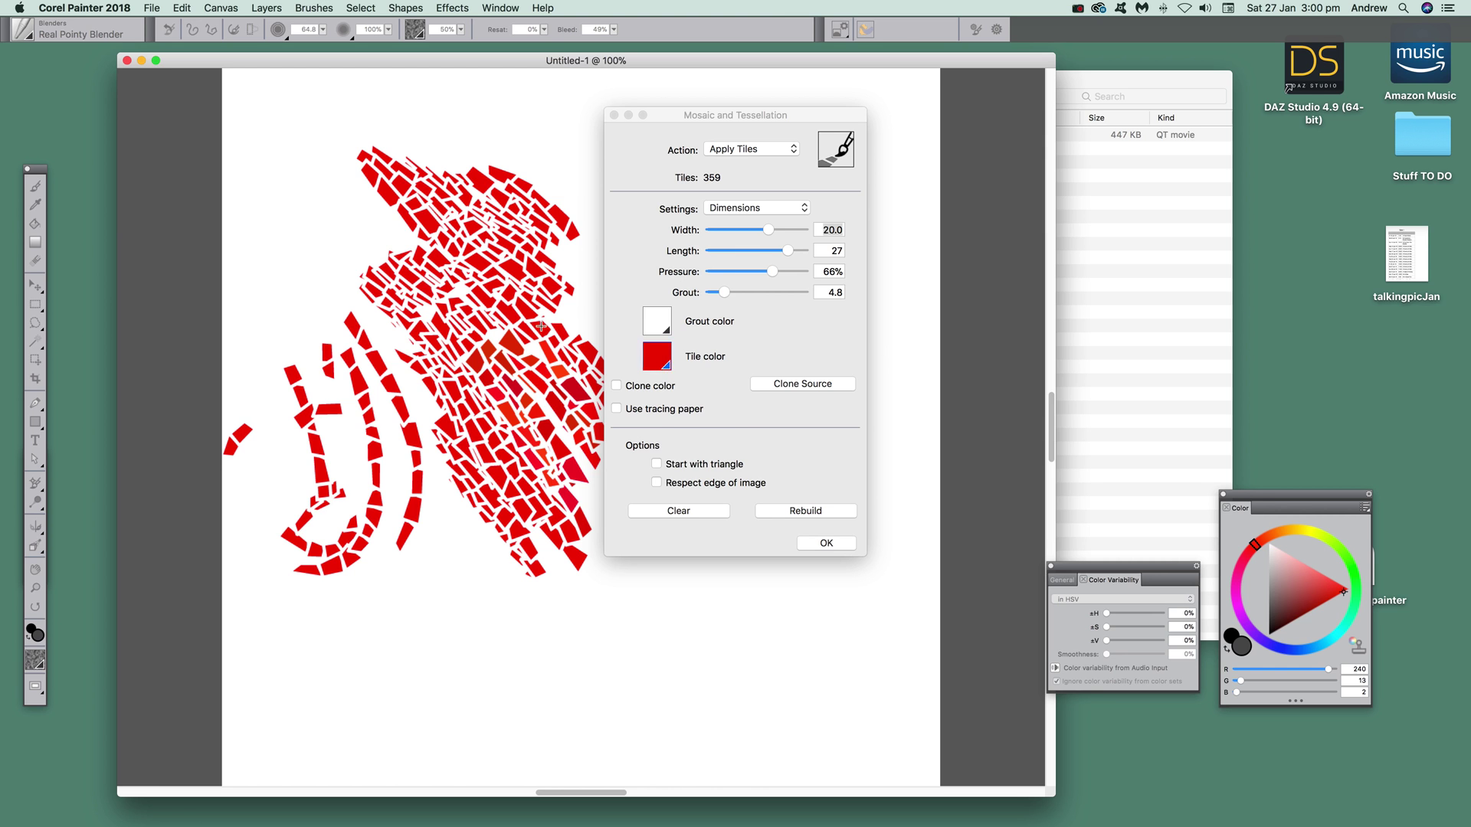
- Change the tile color to green and paint three rows of tiles below the red mosaic
click(651, 355)
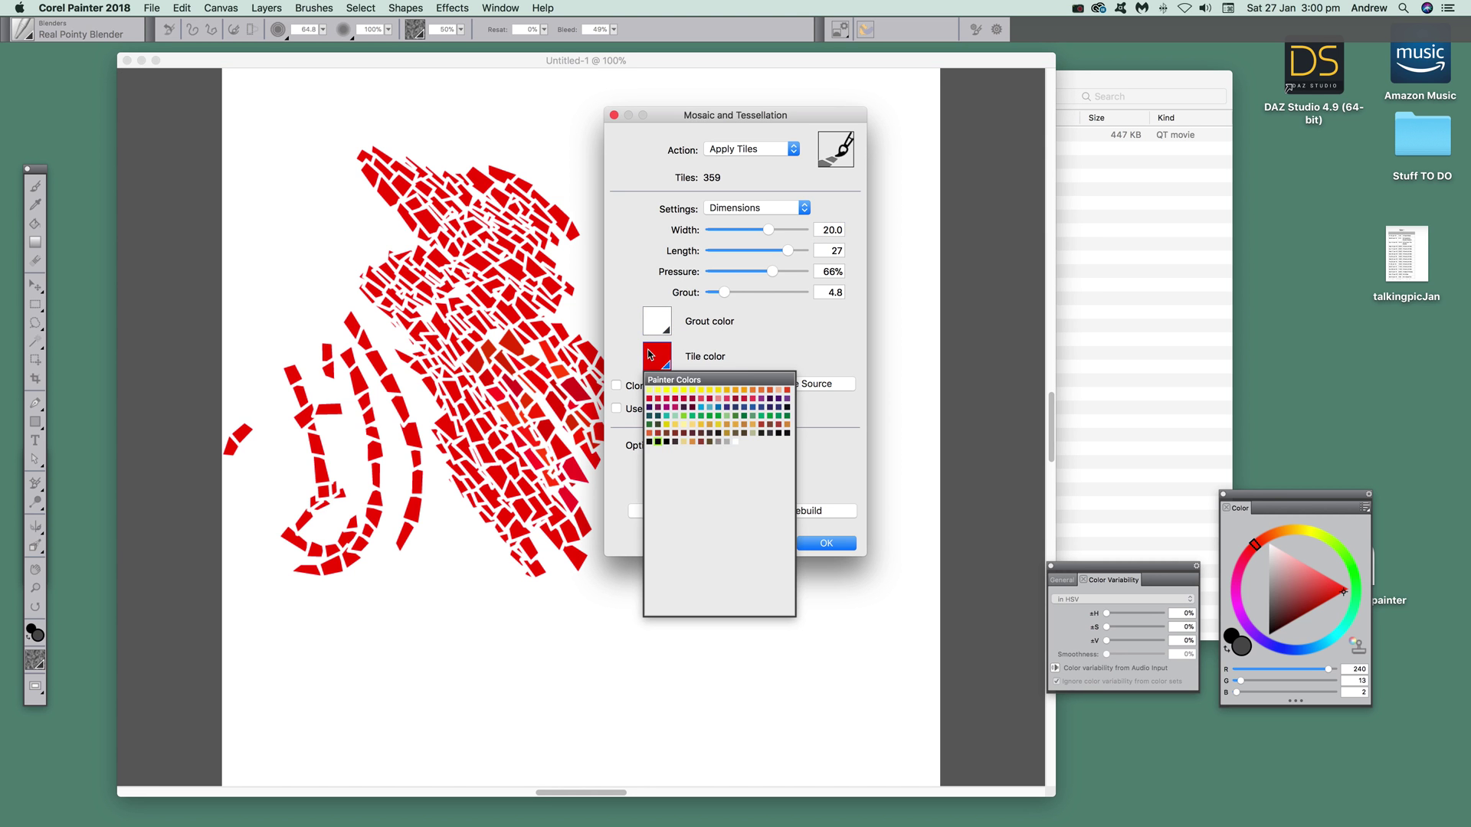
click(718, 416)
drag(470, 506, 482, 566)
drag(425, 460, 490, 680)
drag(392, 551, 460, 673)
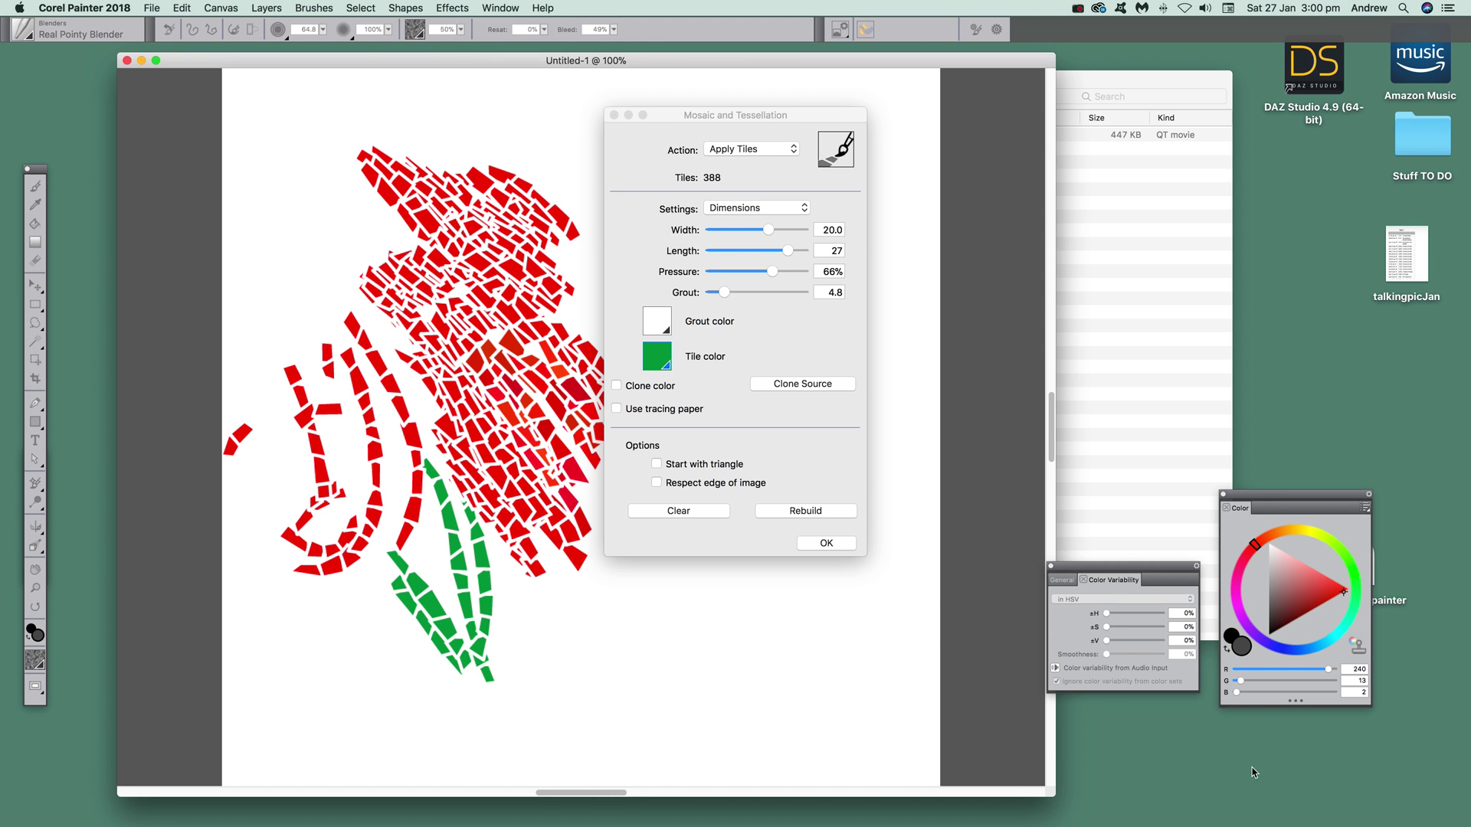
- Set the hue color variability to 29% and paint mixed-color tile rows beneath the red mosaic
drag(1106, 614, 1141, 615)
mouse_move(498, 570)
mouse_down()
mouse_move(490, 648)
mouse_move(490, 528)
mouse_up()
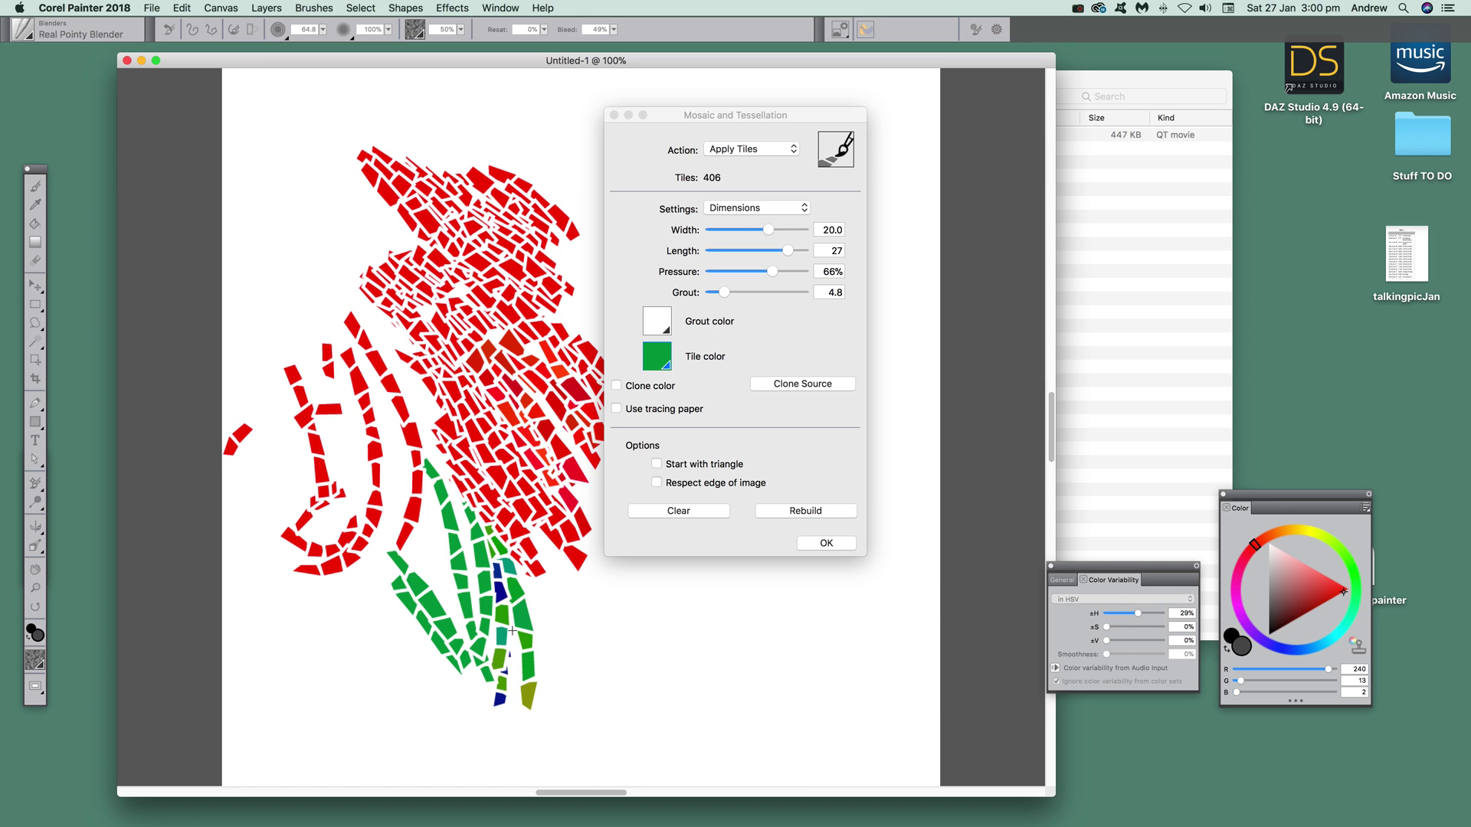
drag(510, 628, 515, 654)
mouse_move(521, 578)
mouse_down()
mouse_move(566, 697)
mouse_move(582, 670)
mouse_move(613, 665)
mouse_move(595, 624)
mouse_move(688, 668)
mouse_up()
- Paint more varied tiles with saturation variability at 26%, and reset hue and saturation variability to 0%
click(1137, 627)
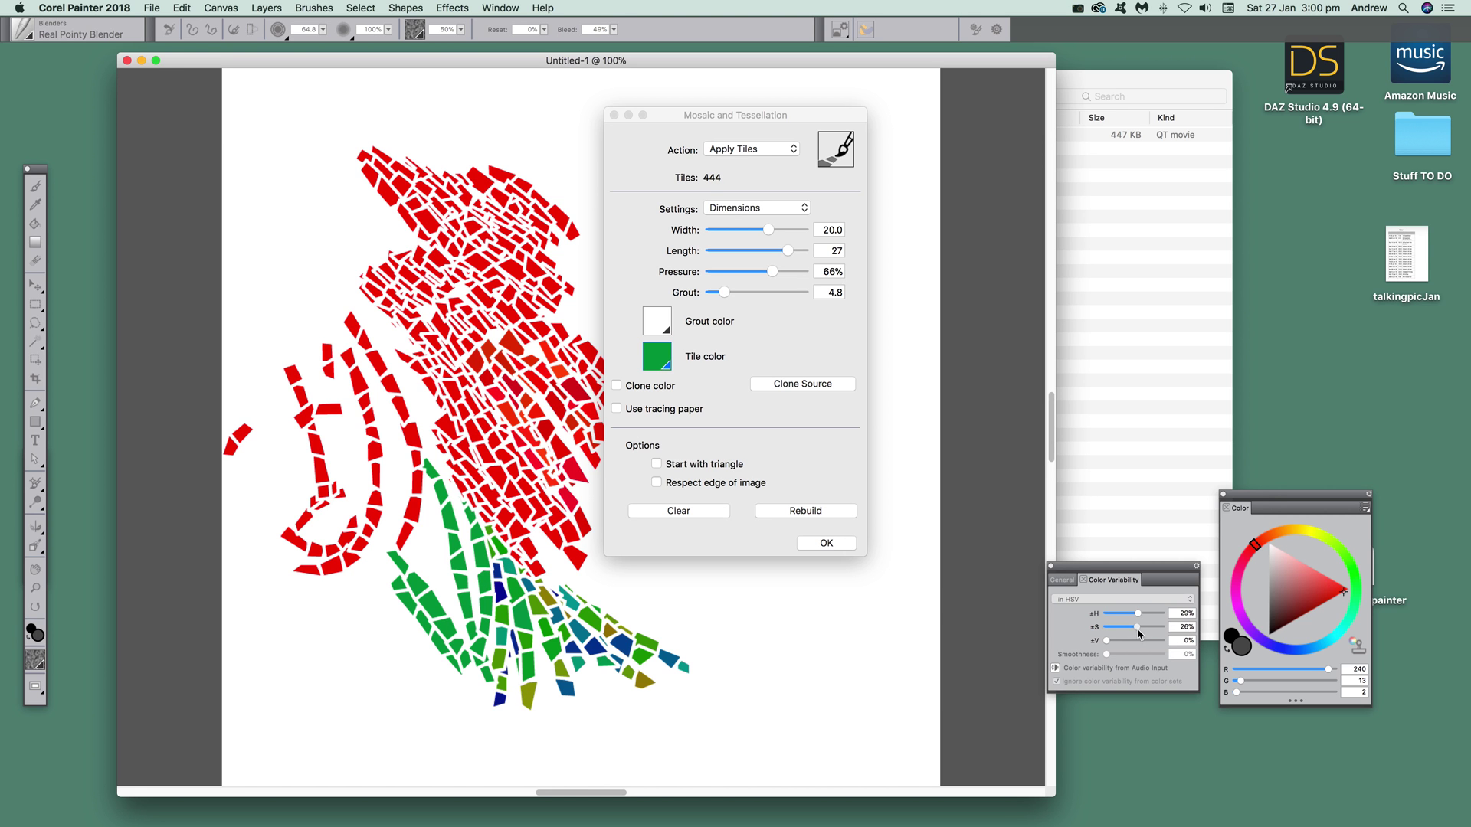
drag(553, 553, 674, 619)
mouse_move(599, 563)
mouse_down()
mouse_move(726, 642)
mouse_move(724, 659)
mouse_up()
click(1105, 627)
click(1105, 613)
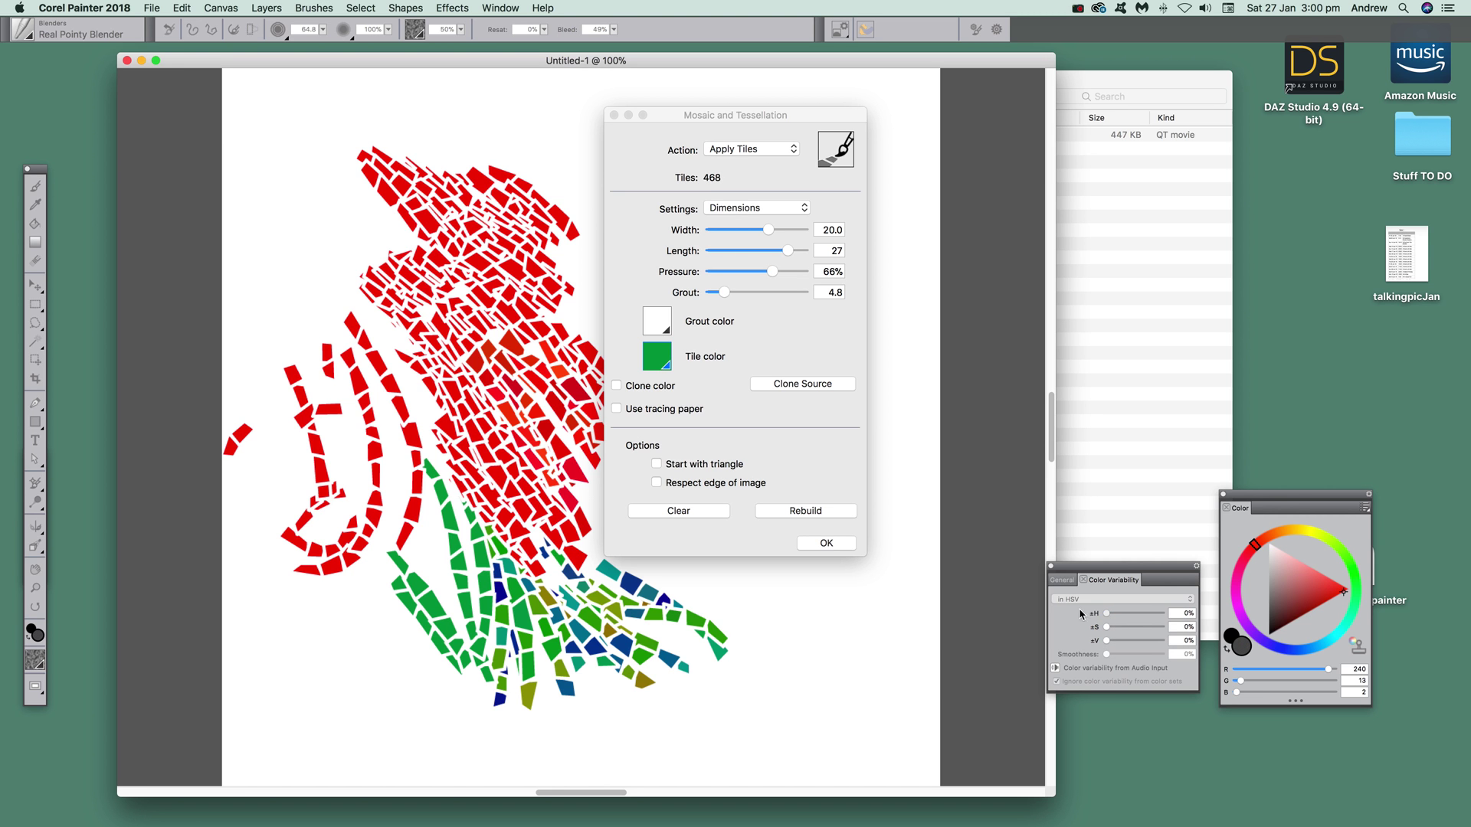
- Paint tiny green tiles above the mosaic at width 2.6 and length 1, and set width 16.6, length 13 and grout 6.5
click(754, 149)
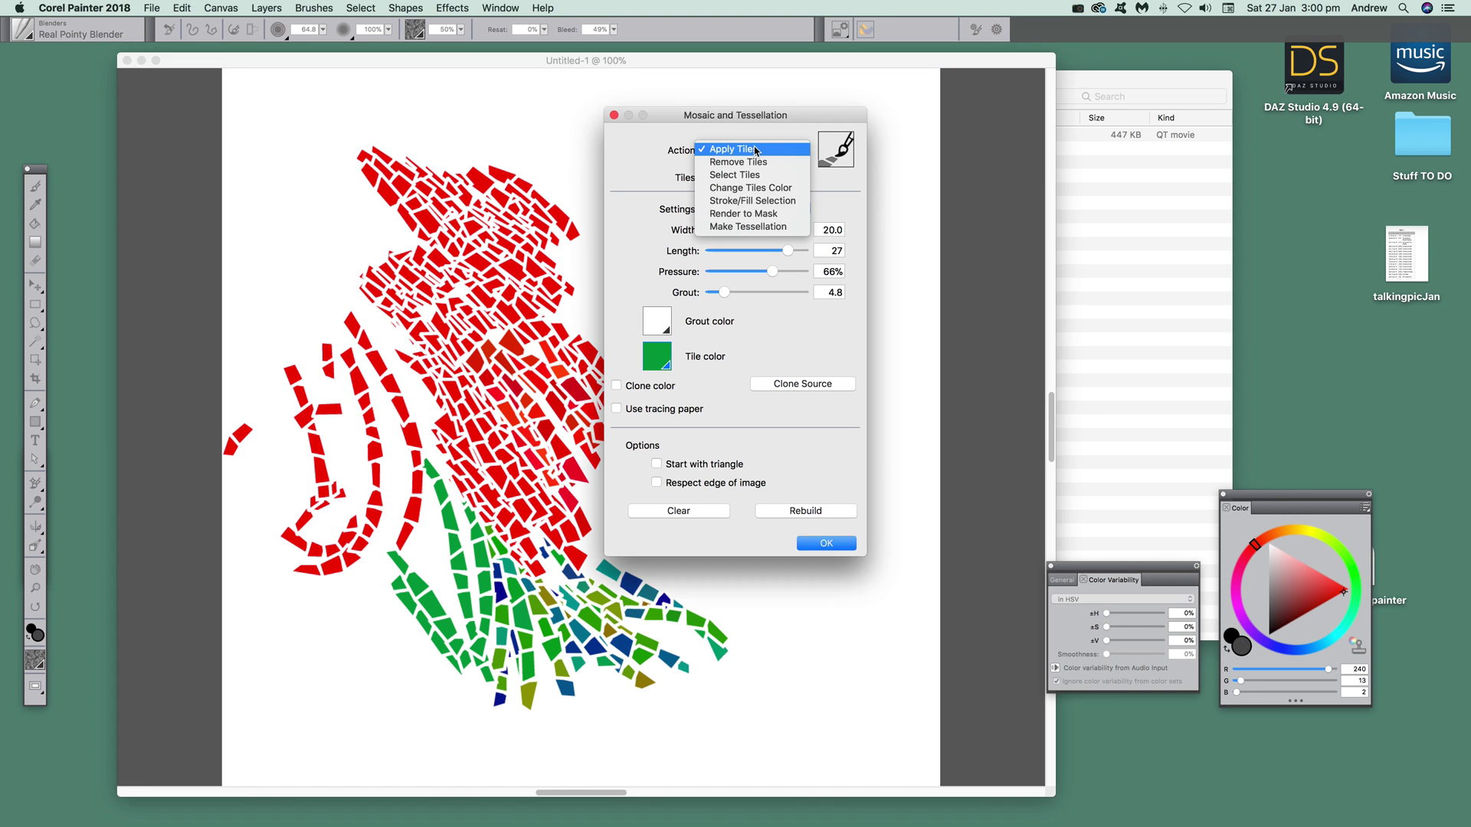
click(747, 136)
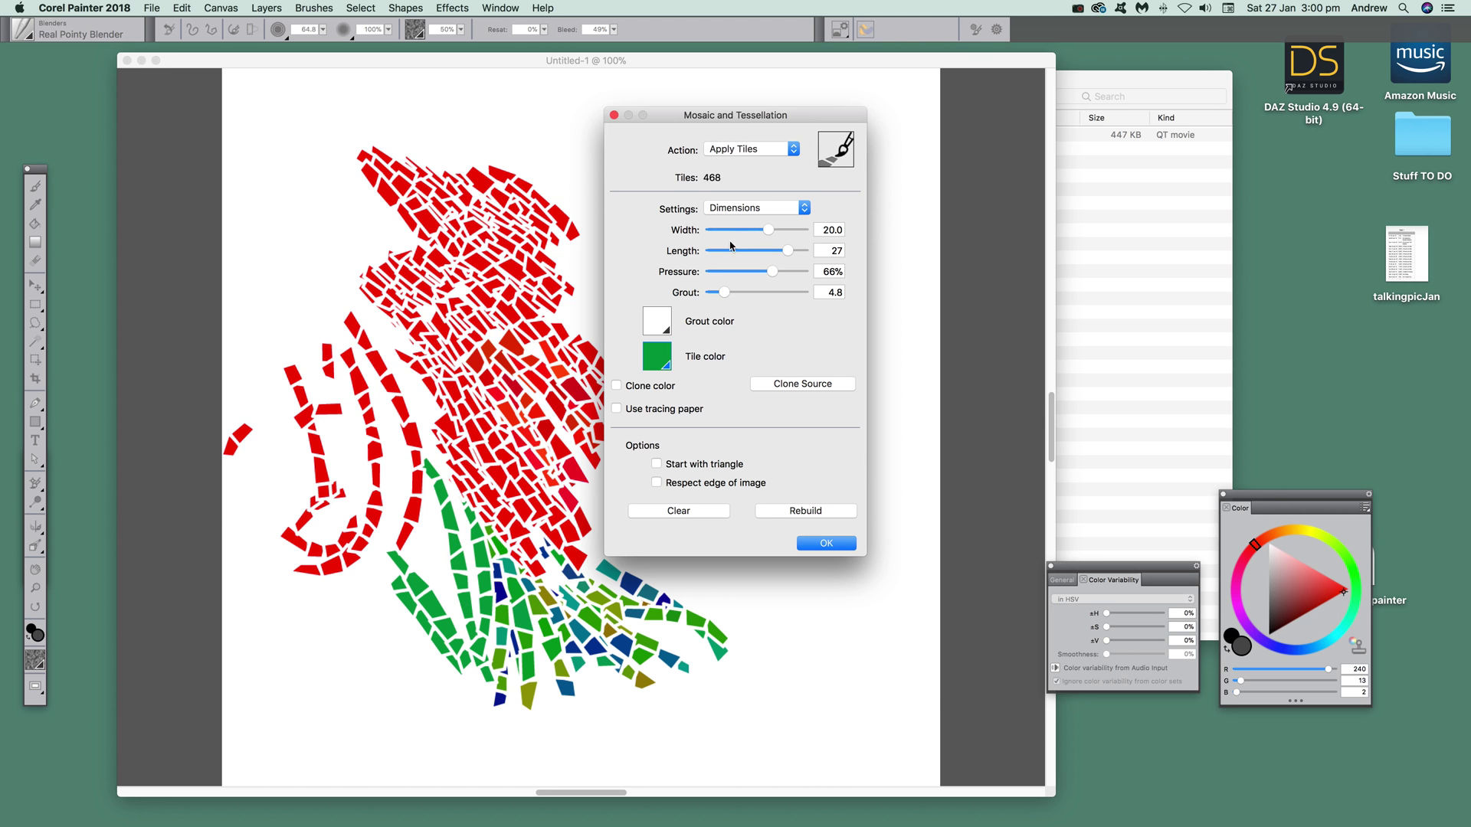
mouse_move(727, 231)
mouse_down()
mouse_move(714, 231)
mouse_move(714, 251)
mouse_up()
mouse_move(436, 99)
mouse_down()
mouse_move(578, 184)
mouse_move(432, 133)
mouse_move(460, 167)
mouse_move(412, 143)
mouse_move(428, 115)
mouse_move(445, 131)
mouse_move(397, 121)
mouse_move(441, 172)
mouse_move(382, 120)
mouse_move(437, 153)
mouse_move(388, 115)
mouse_move(426, 125)
mouse_up()
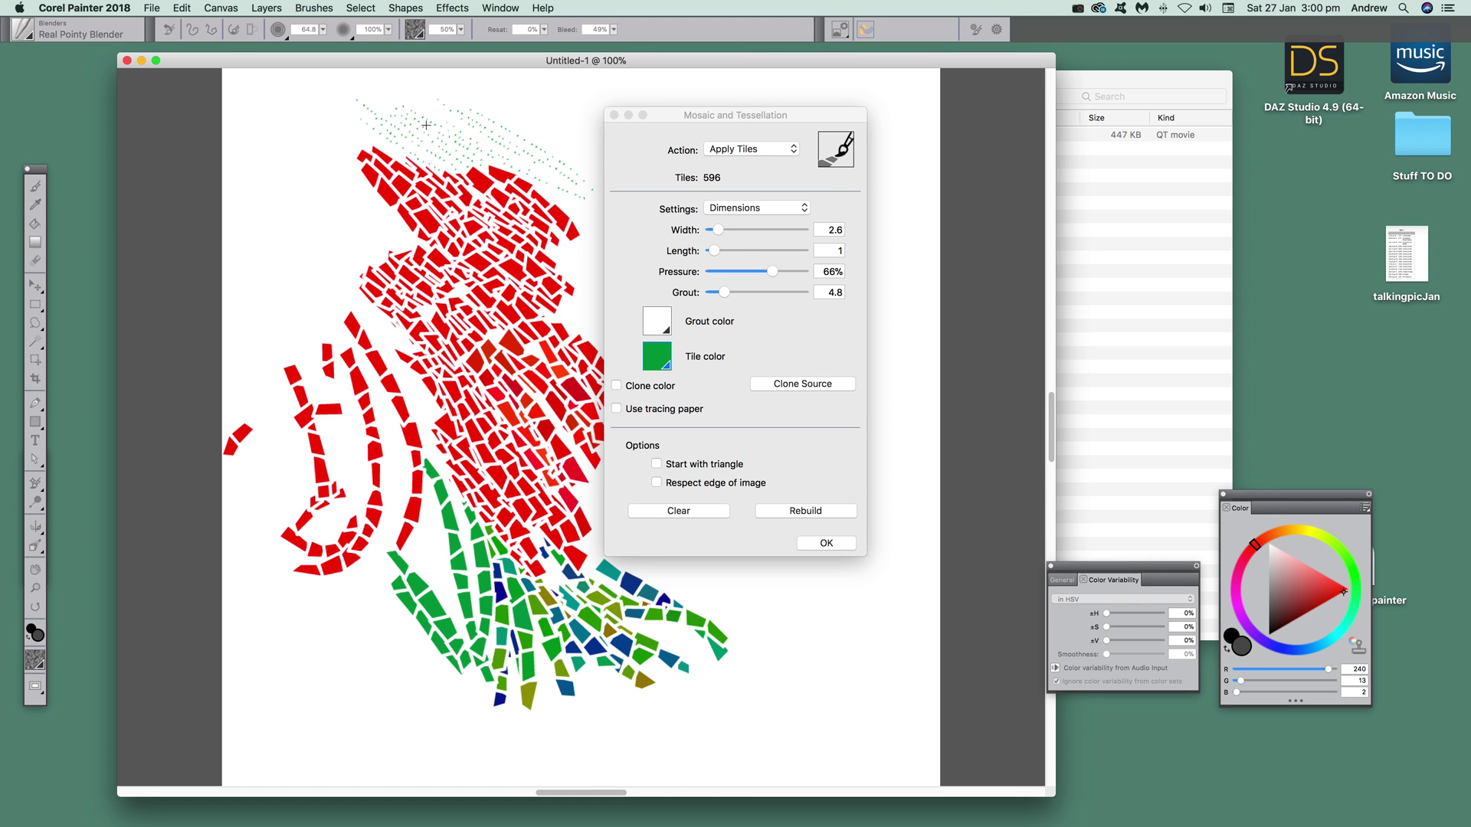
drag(718, 230, 730, 293)
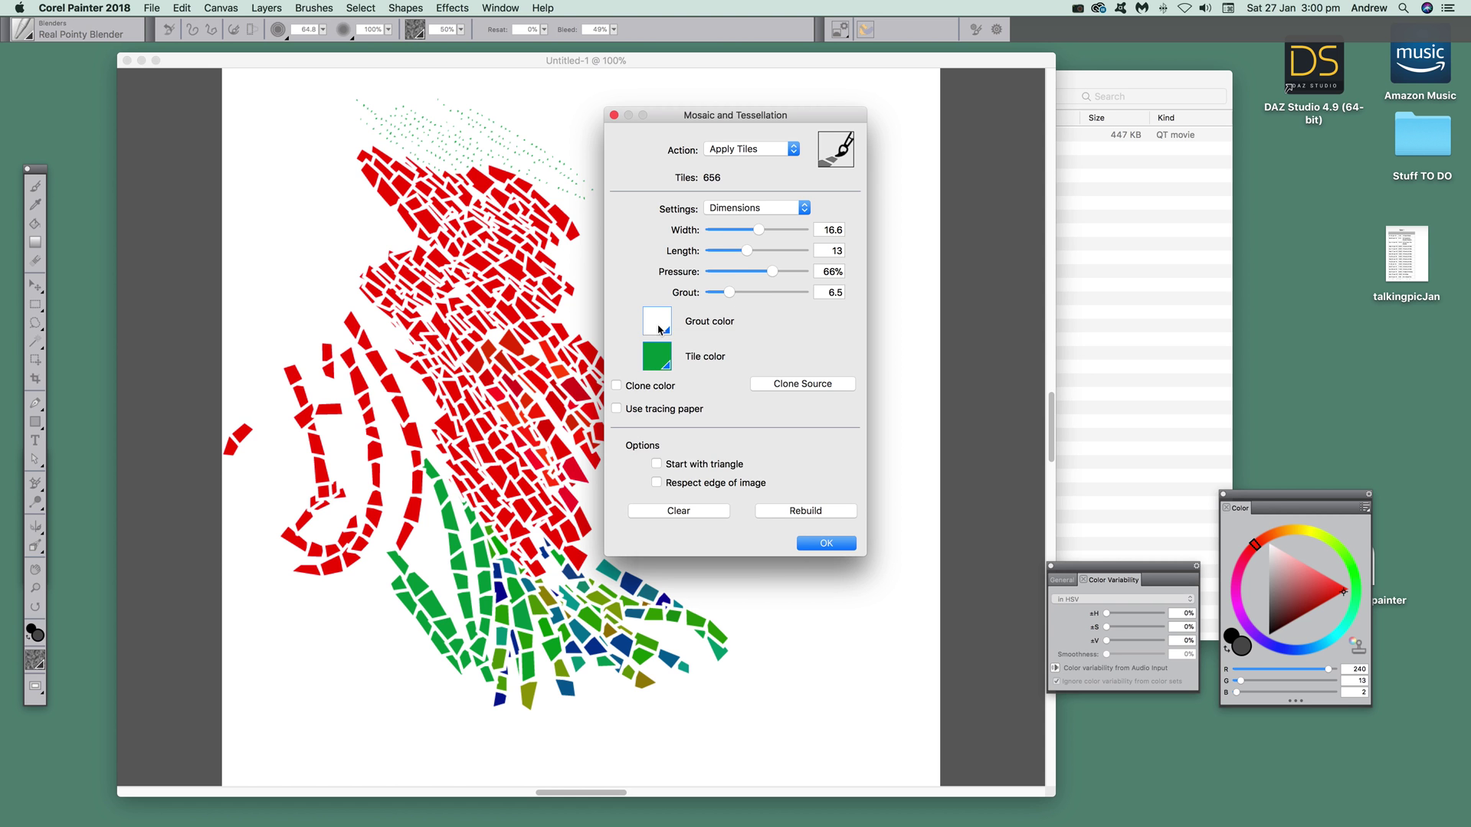
- Try a magenta grout color and set the grout back to Titanium White
click(659, 330)
click(678, 375)
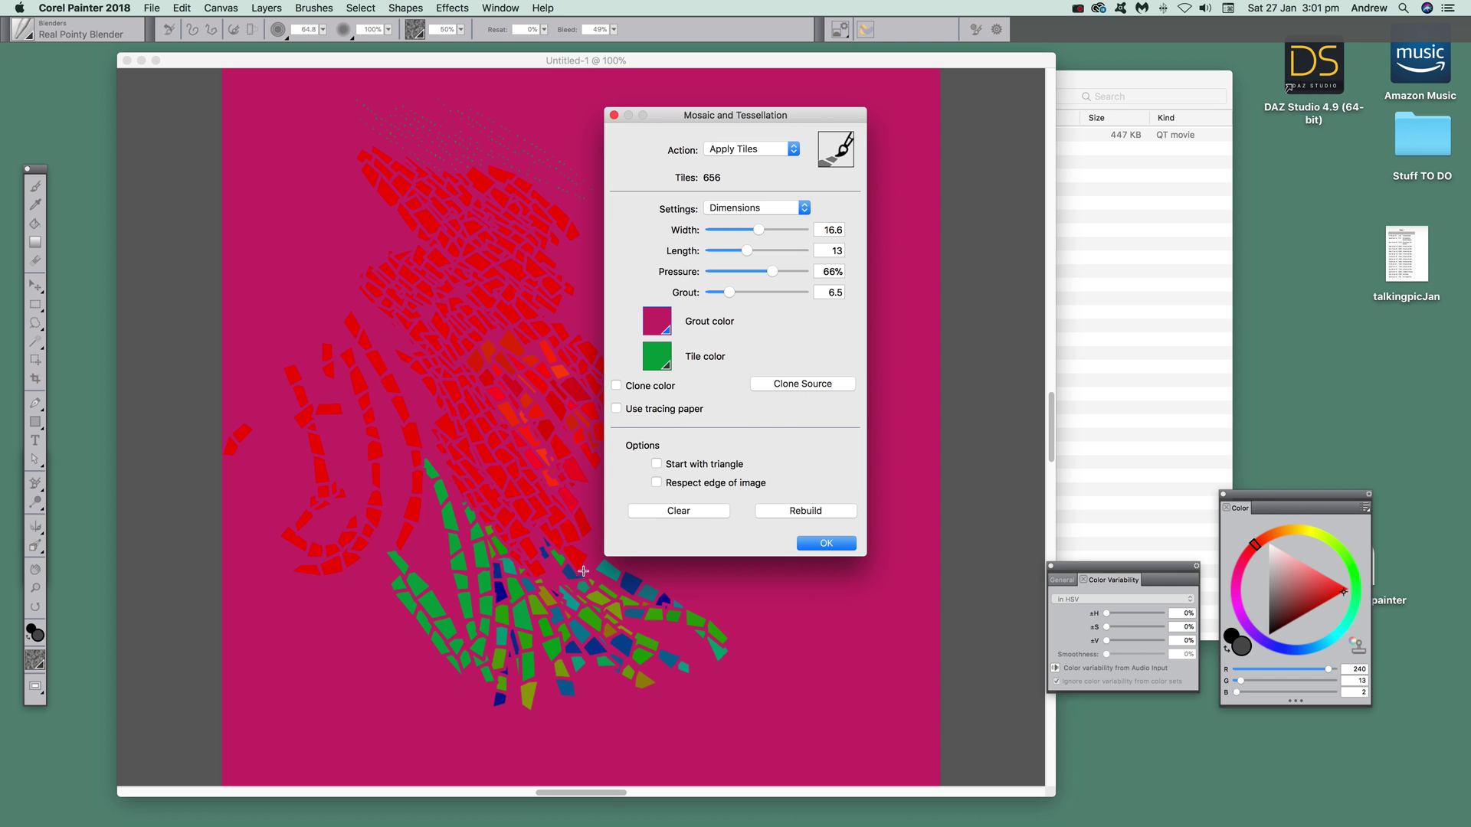
click(660, 332)
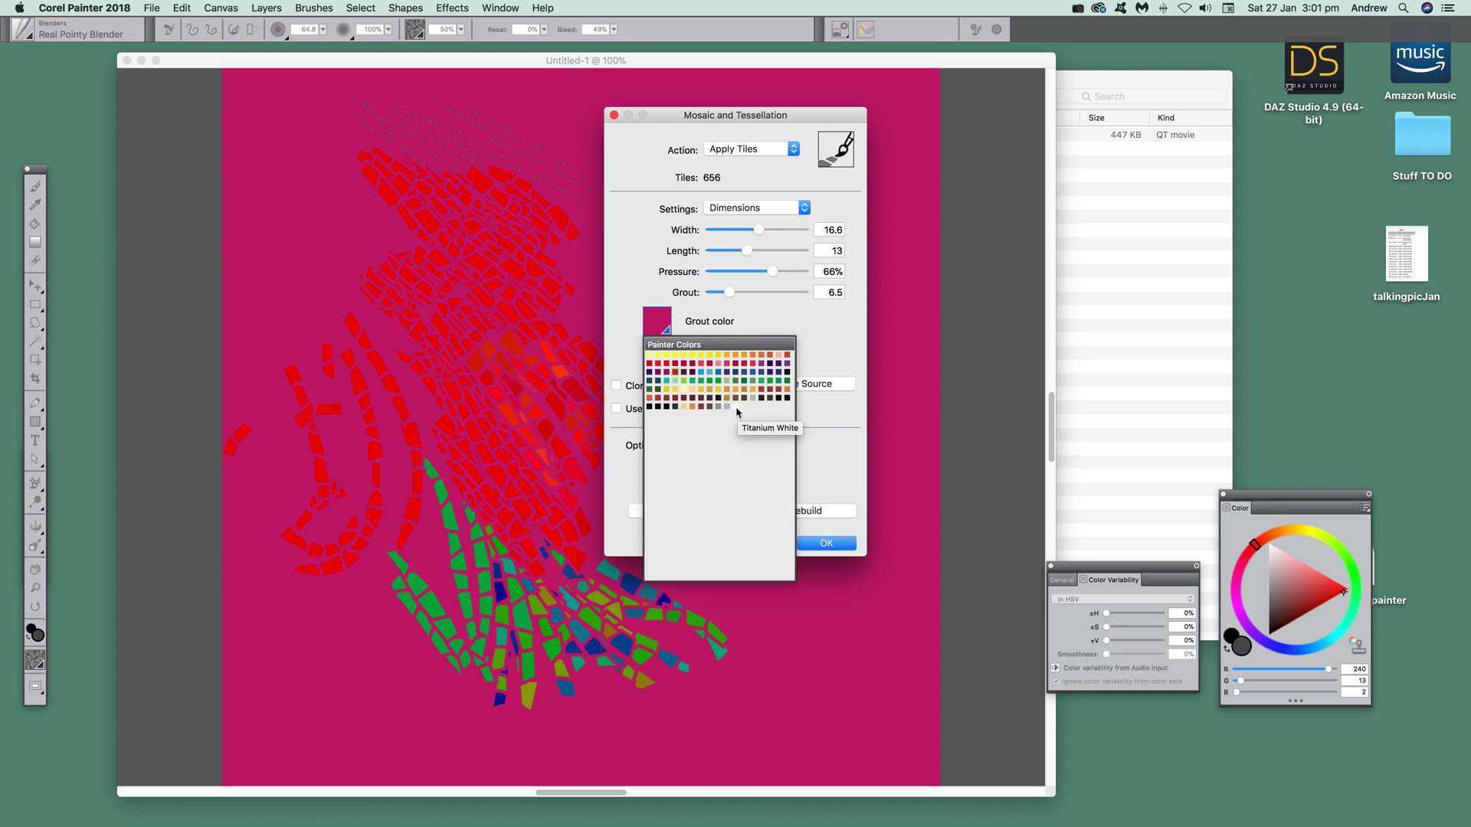
click(736, 409)
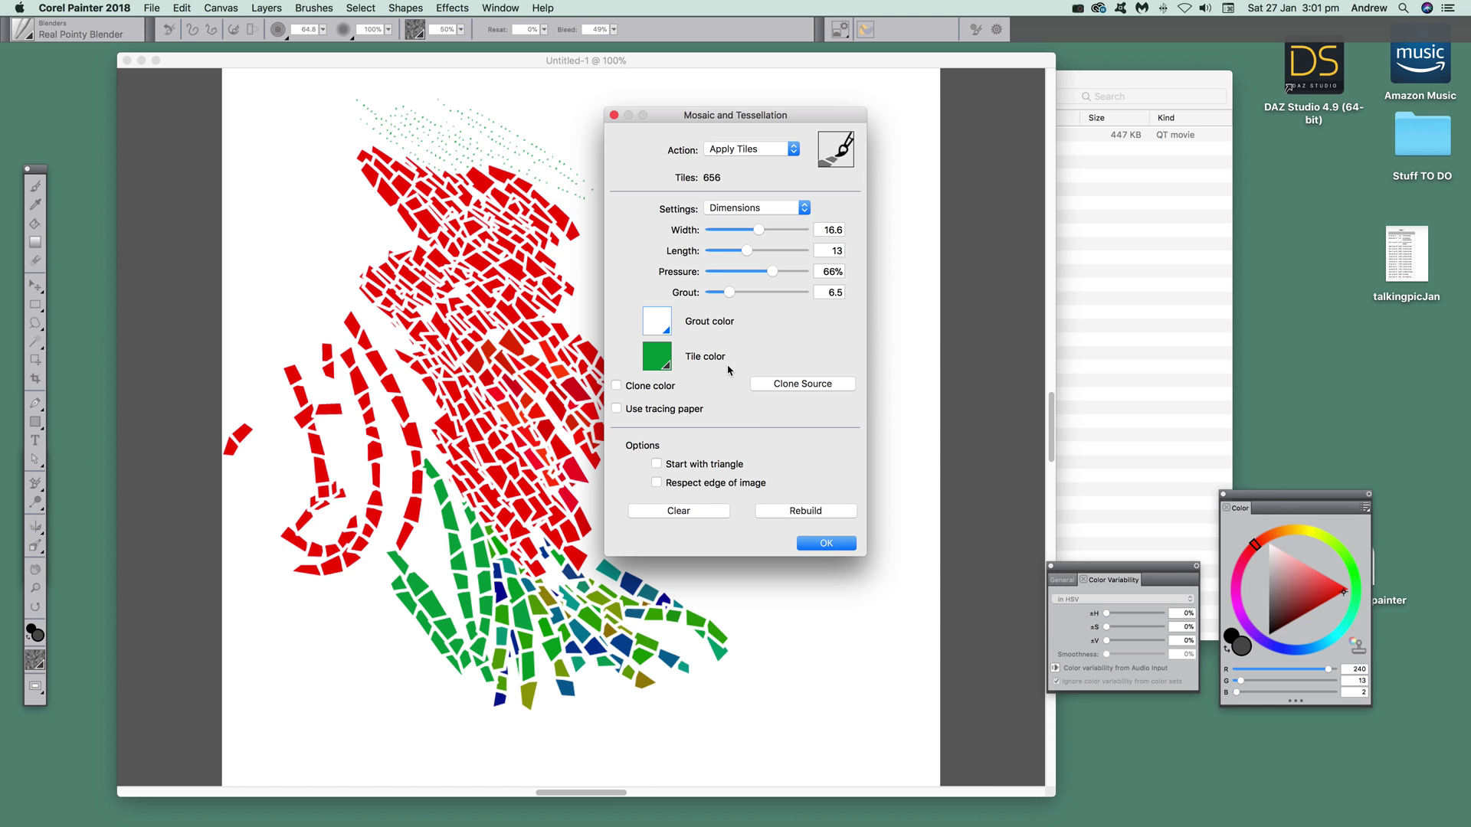
- Enable Start with triangle and paint green tiles left of the red mosaic, switching to the Randomness settings after the first row
click(656, 465)
drag(276, 155, 349, 280)
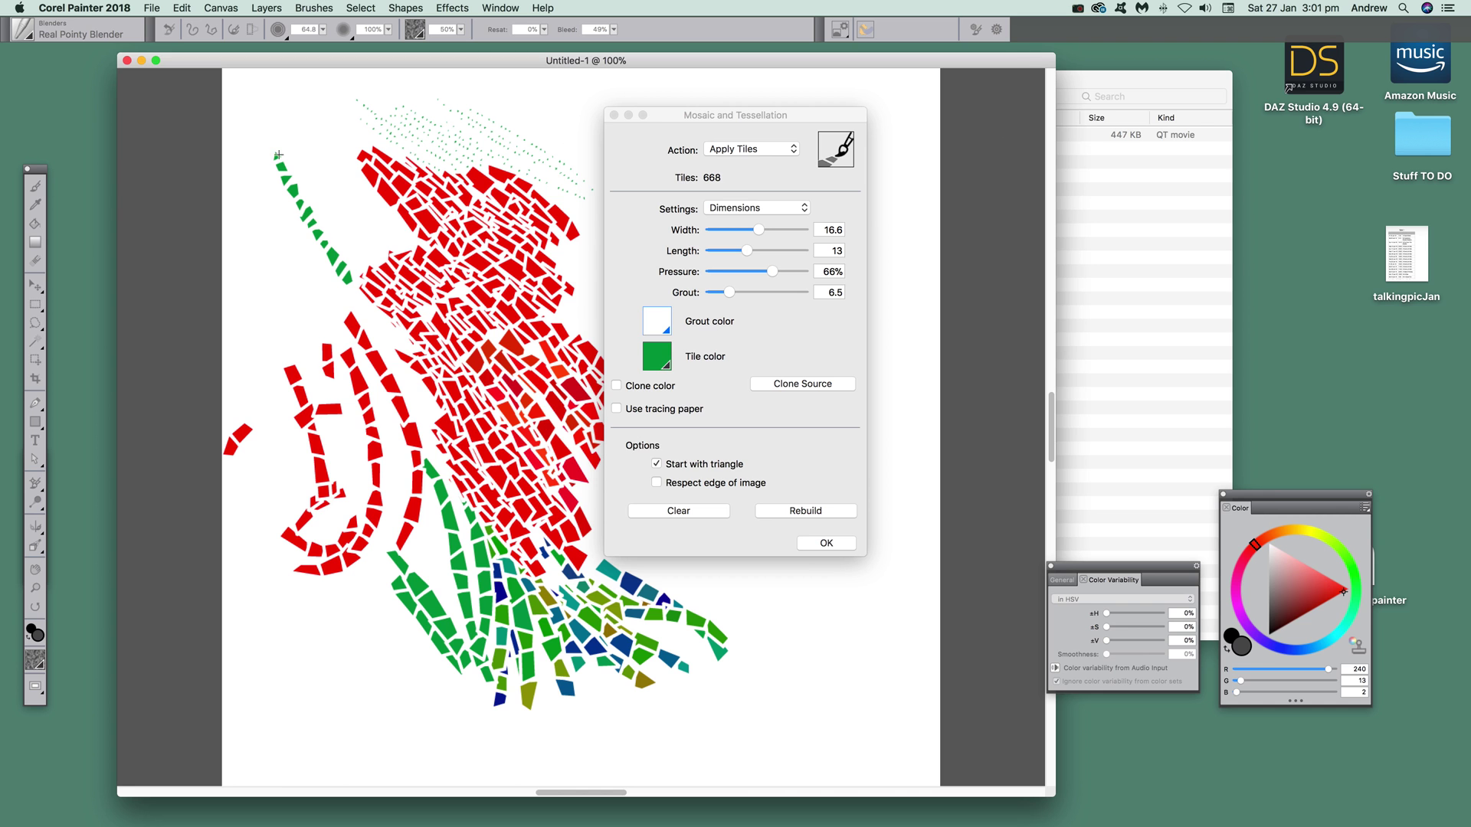
click(751, 208)
click(738, 222)
mouse_move(333, 185)
mouse_down()
mouse_move(356, 226)
mouse_move(314, 180)
mouse_move(348, 230)
mouse_move(344, 178)
mouse_move(375, 237)
mouse_move(360, 260)
mouse_move(379, 280)
mouse_move(354, 314)
mouse_move(268, 253)
mouse_move(271, 288)
mouse_up()
mouse_move(326, 352)
mouse_down()
mouse_move(264, 301)
mouse_move(295, 379)
mouse_move(268, 345)
mouse_up()
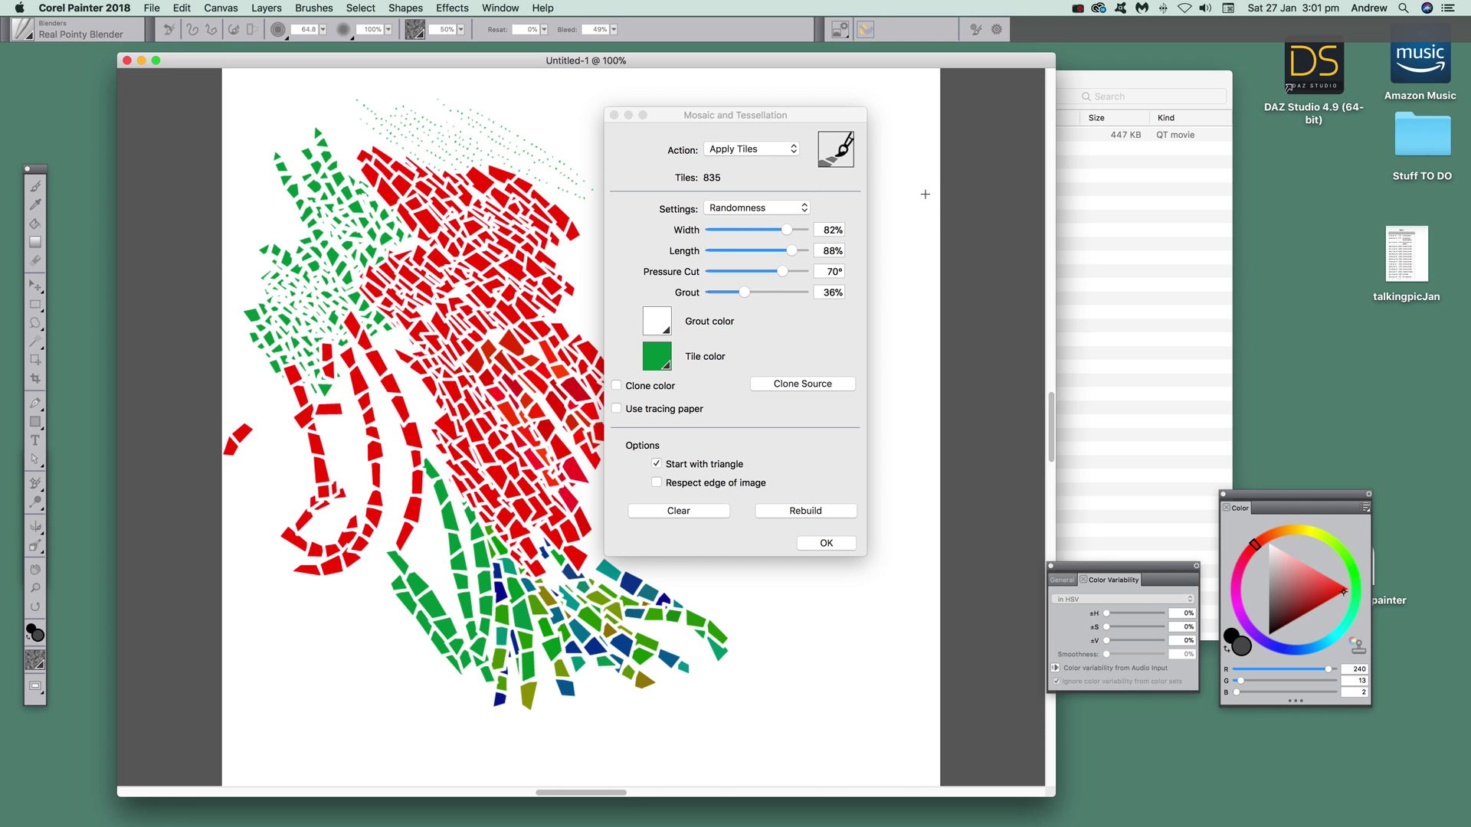
- Switch the settings back to Dimensions and clear all tiles from the mosaic
click(736, 207)
click(744, 200)
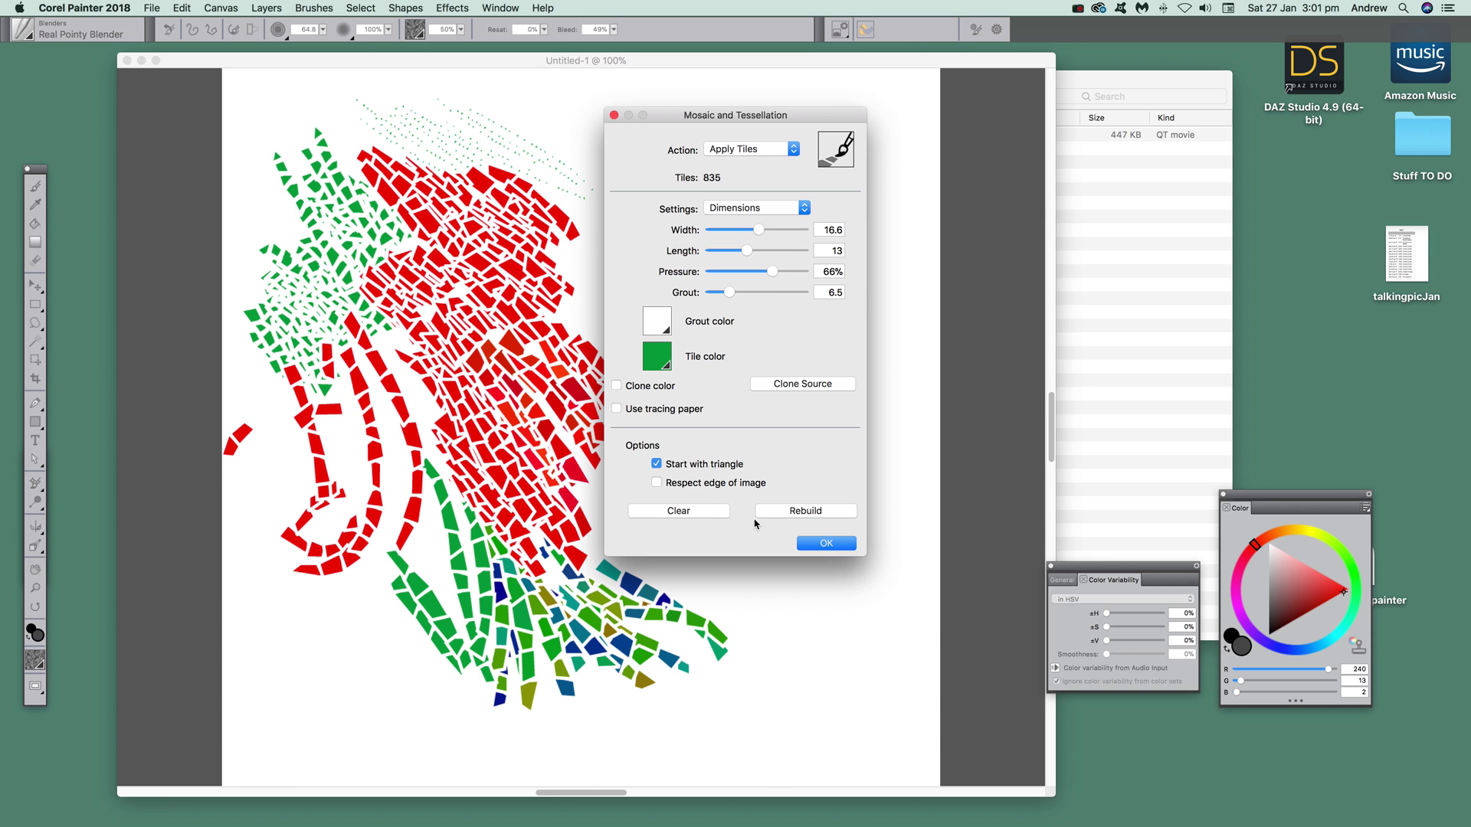
click(678, 511)
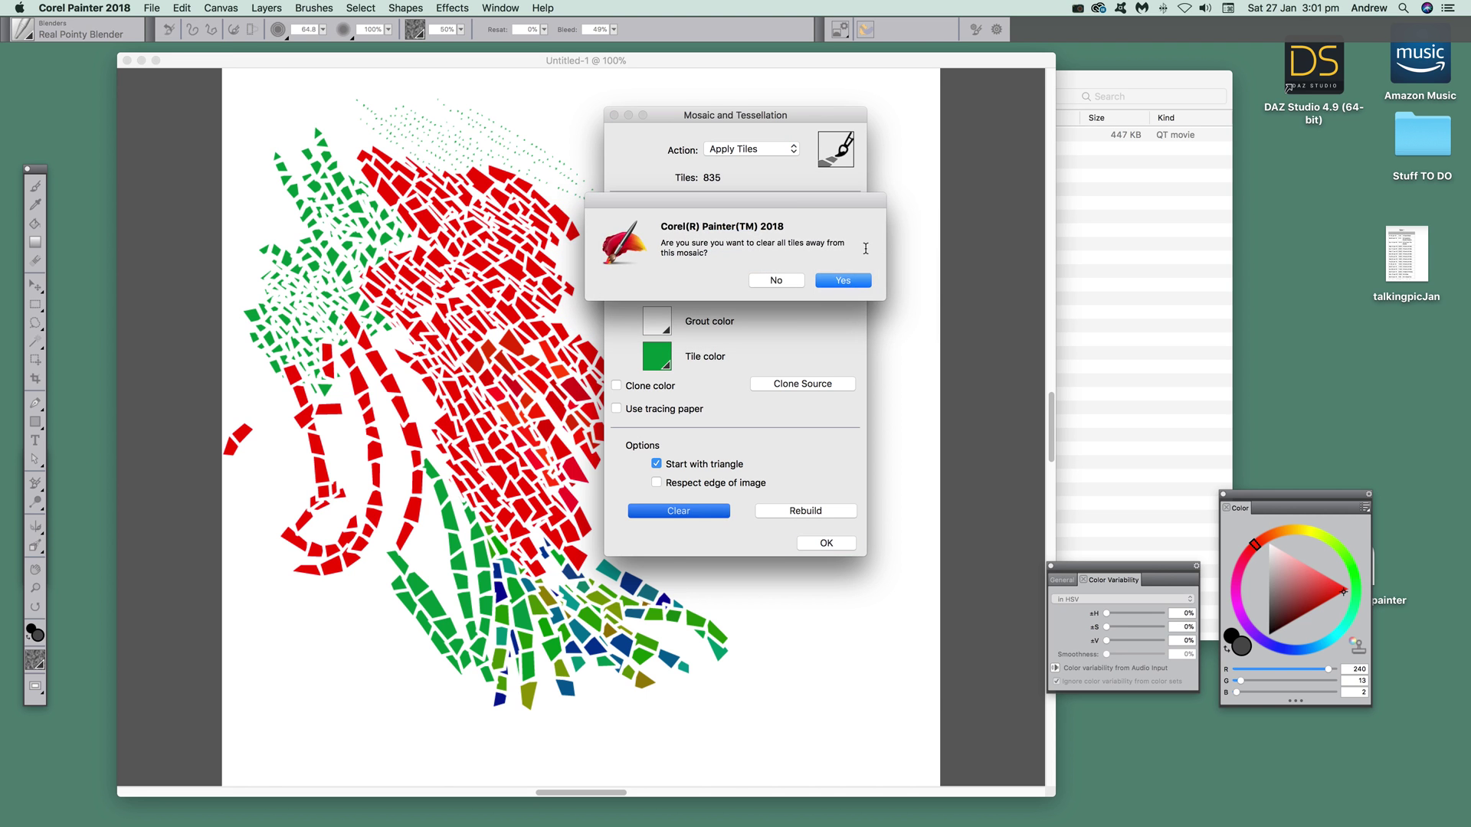
click(851, 281)
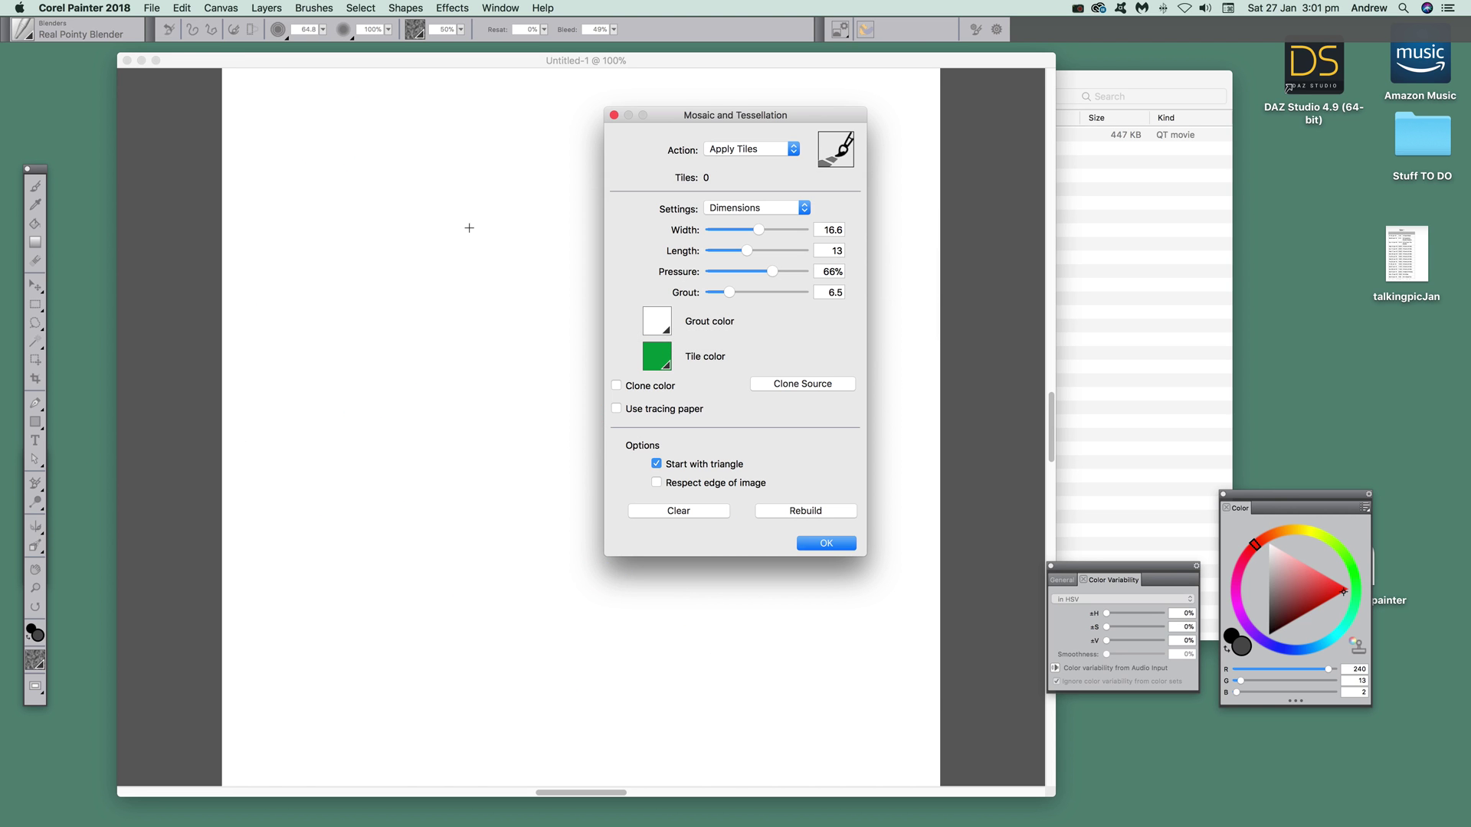
- Paint crossing curved rows of green triangle-start tiles around the blank canvas
mouse_move(550, 282)
mouse_down()
mouse_move(528, 521)
mouse_move(345, 496)
mouse_up()
drag(441, 550, 360, 260)
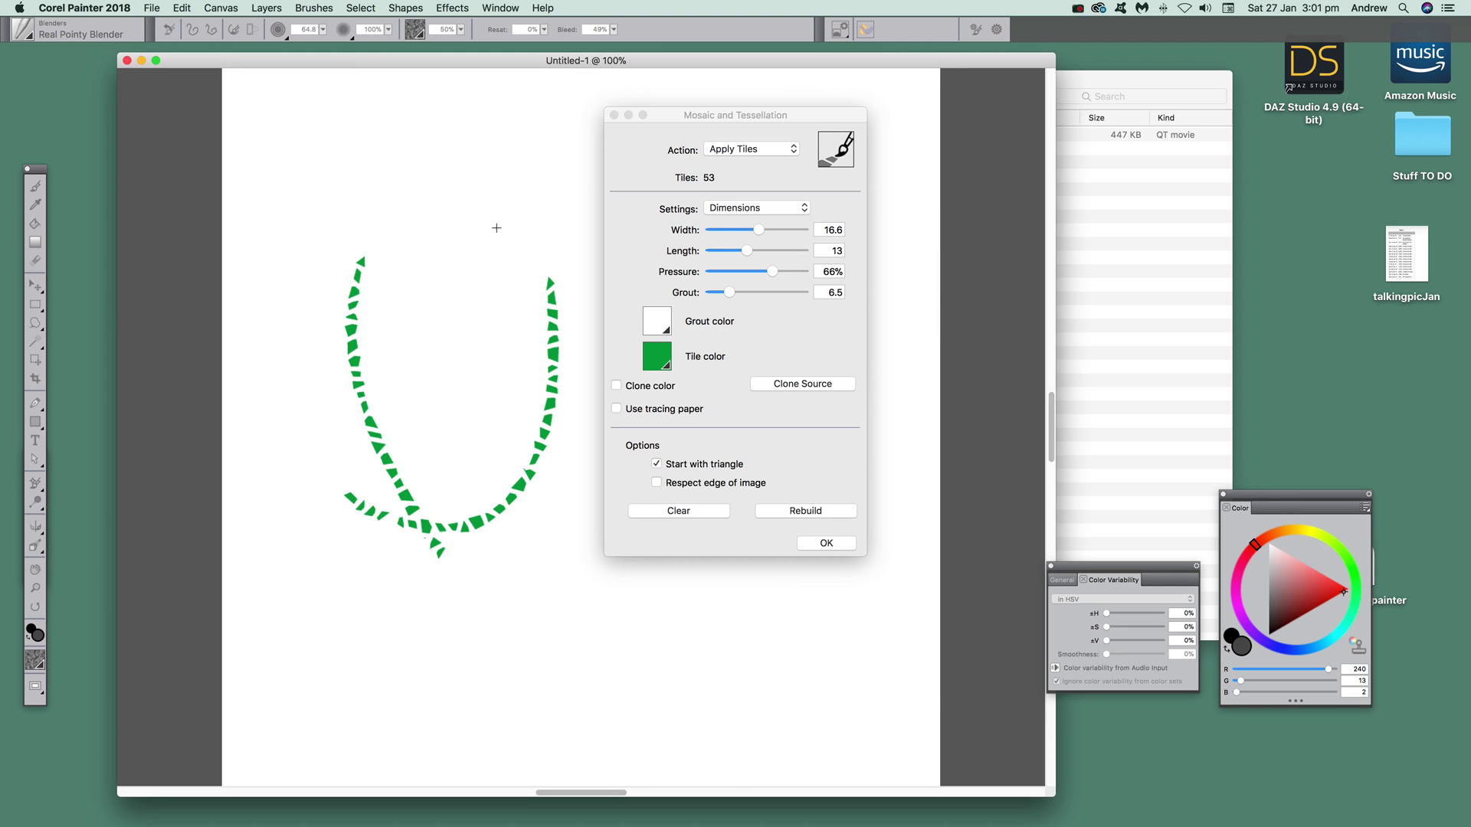
drag(580, 311, 283, 275)
drag(461, 217, 314, 402)
mouse_move(469, 158)
mouse_down()
mouse_move(582, 329)
mouse_move(594, 444)
mouse_move(580, 520)
mouse_move(532, 594)
mouse_move(555, 681)
mouse_up()
- Use the Remove Tiles action to erase a swath of tiles along the right side of the green mosaic
click(750, 158)
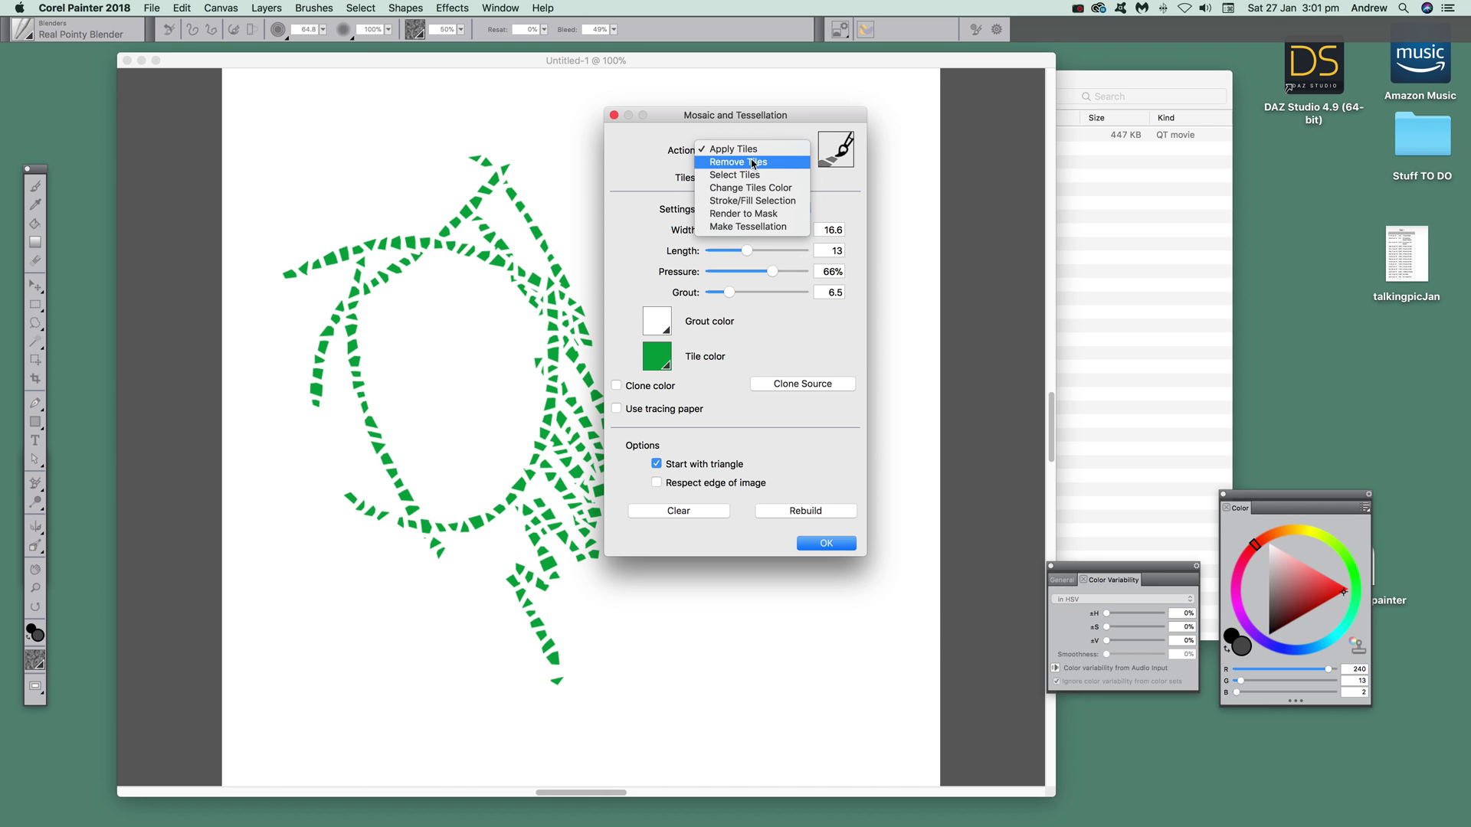
click(752, 162)
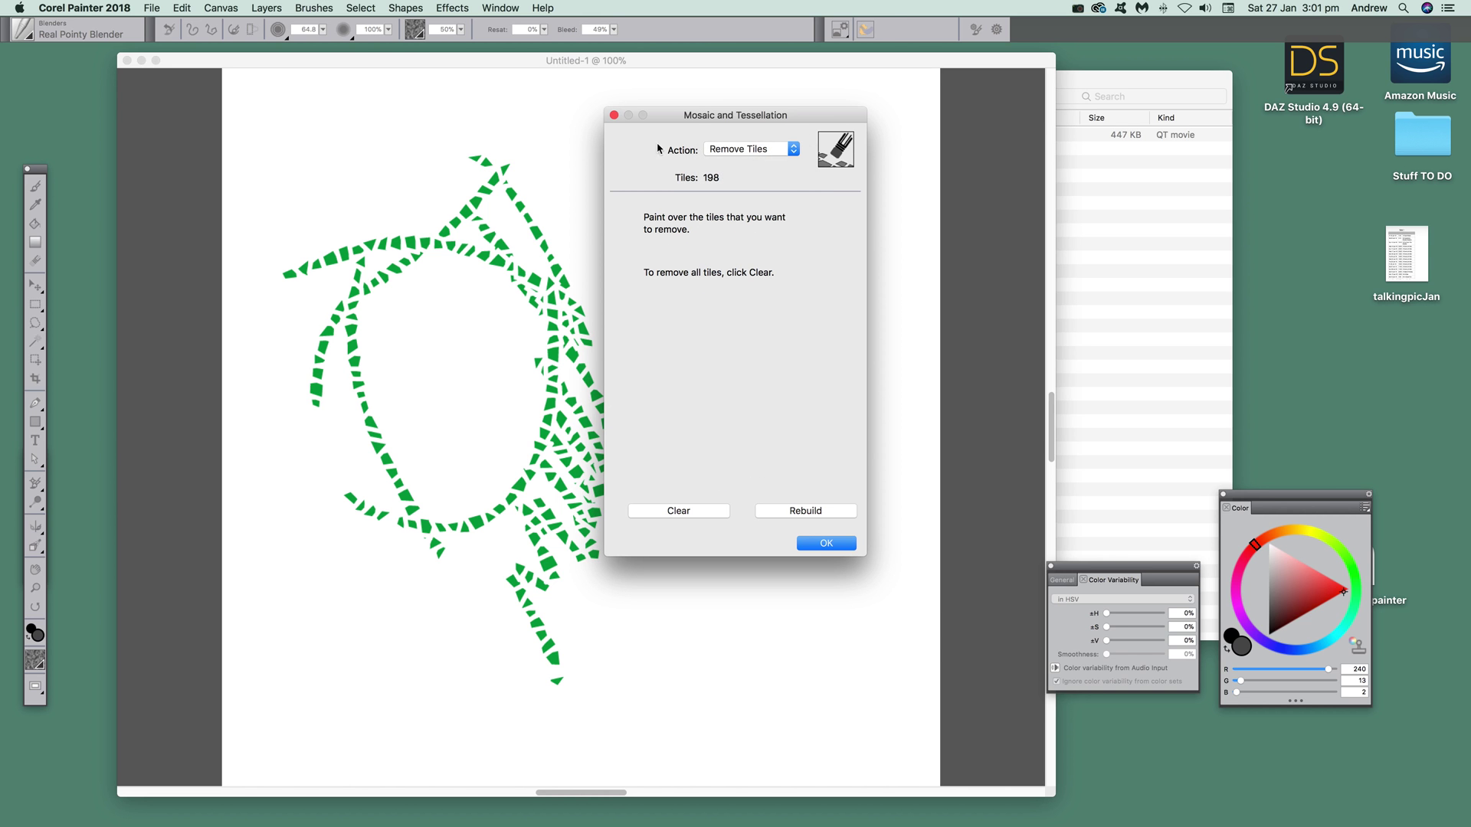
mouse_move(504, 185)
mouse_down()
mouse_move(565, 284)
mouse_move(596, 392)
mouse_move(568, 398)
mouse_move(592, 437)
mouse_move(567, 468)
mouse_move(564, 511)
mouse_move(534, 521)
mouse_move(548, 563)
mouse_move(506, 509)
mouse_move(518, 564)
mouse_up()
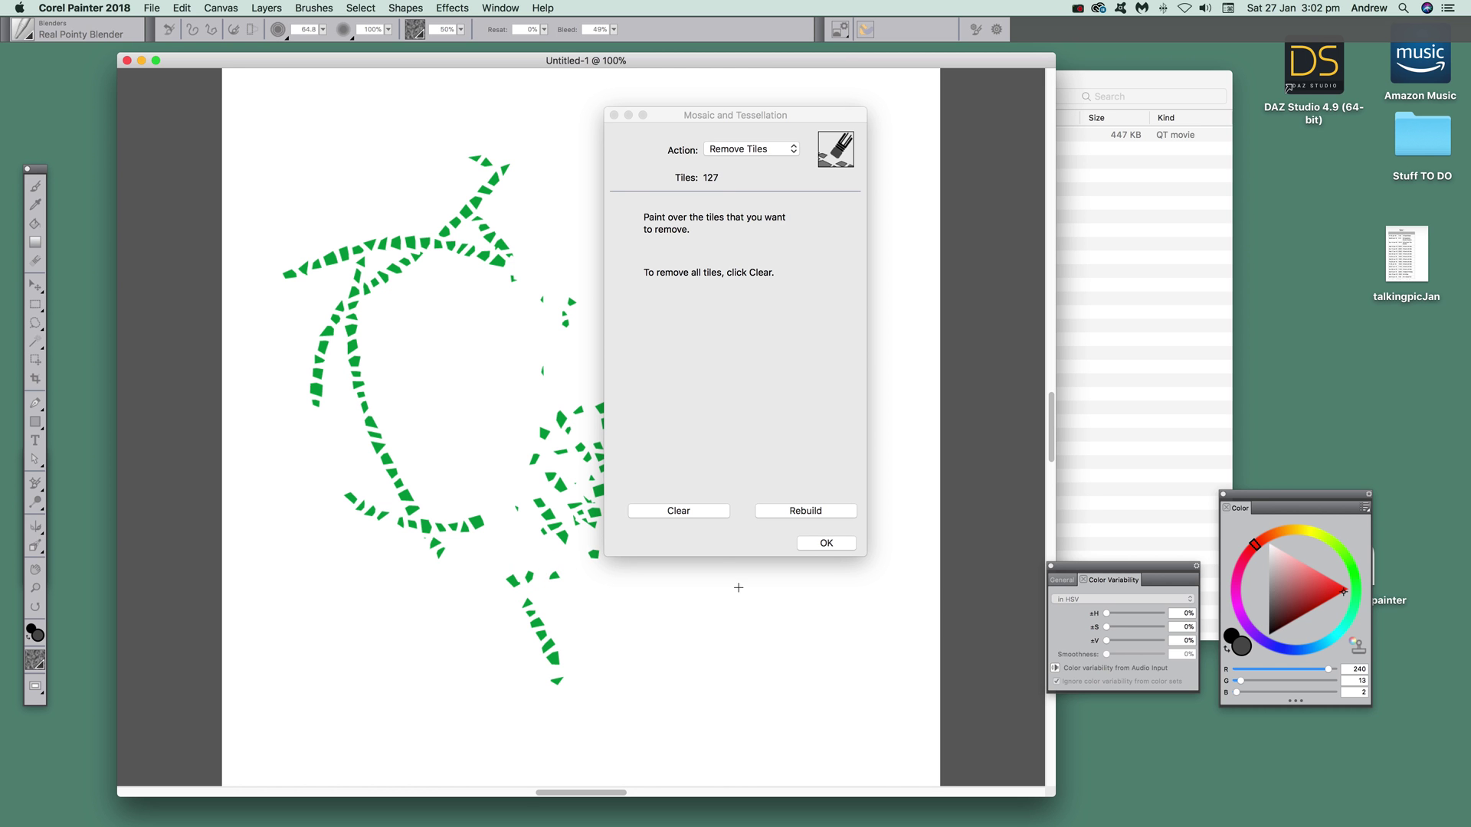
- Use the Select Tiles action to pick tiles along the green curves, and extend the selection to all tiles
click(747, 150)
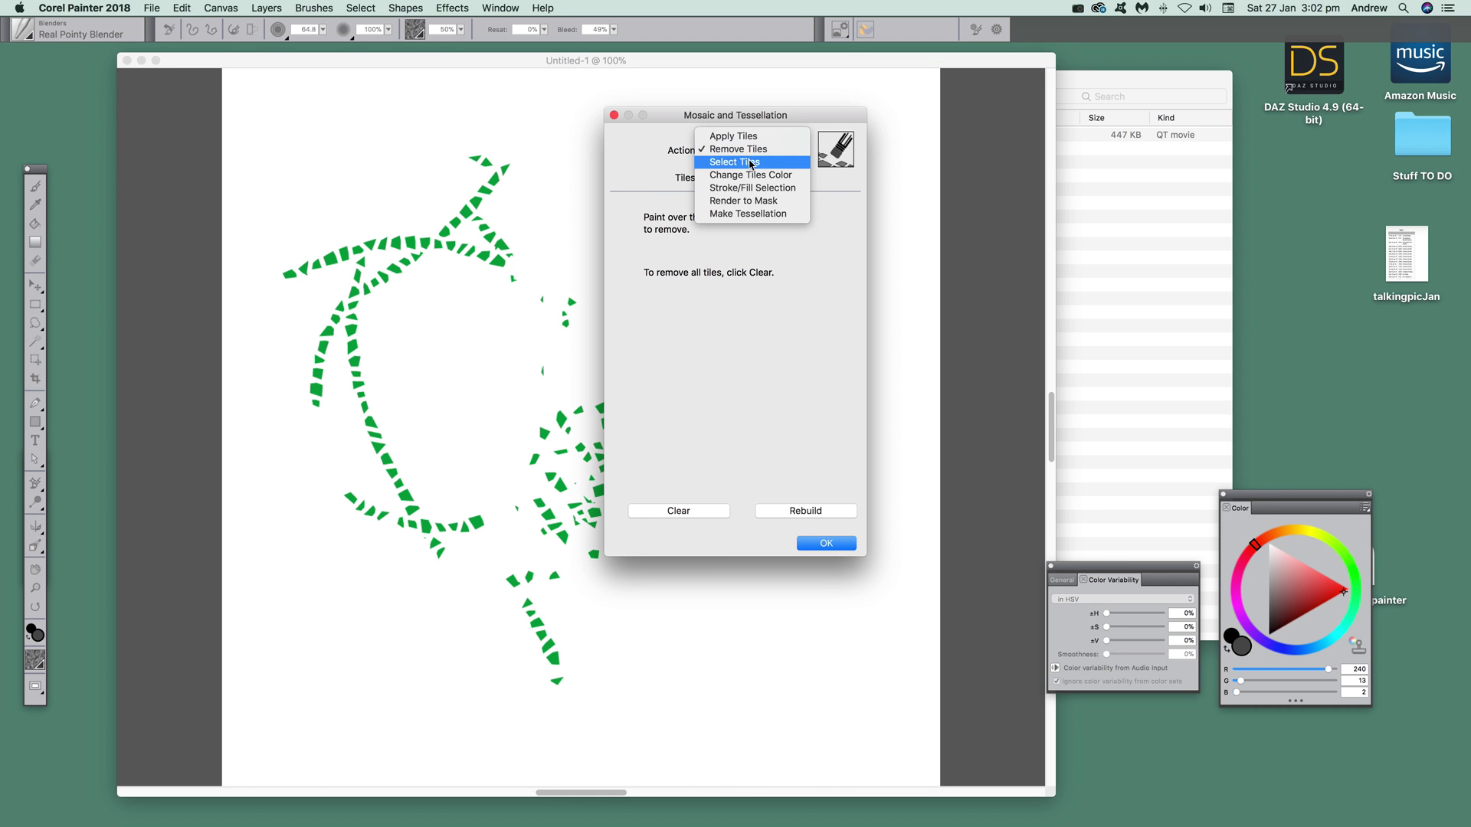
click(749, 164)
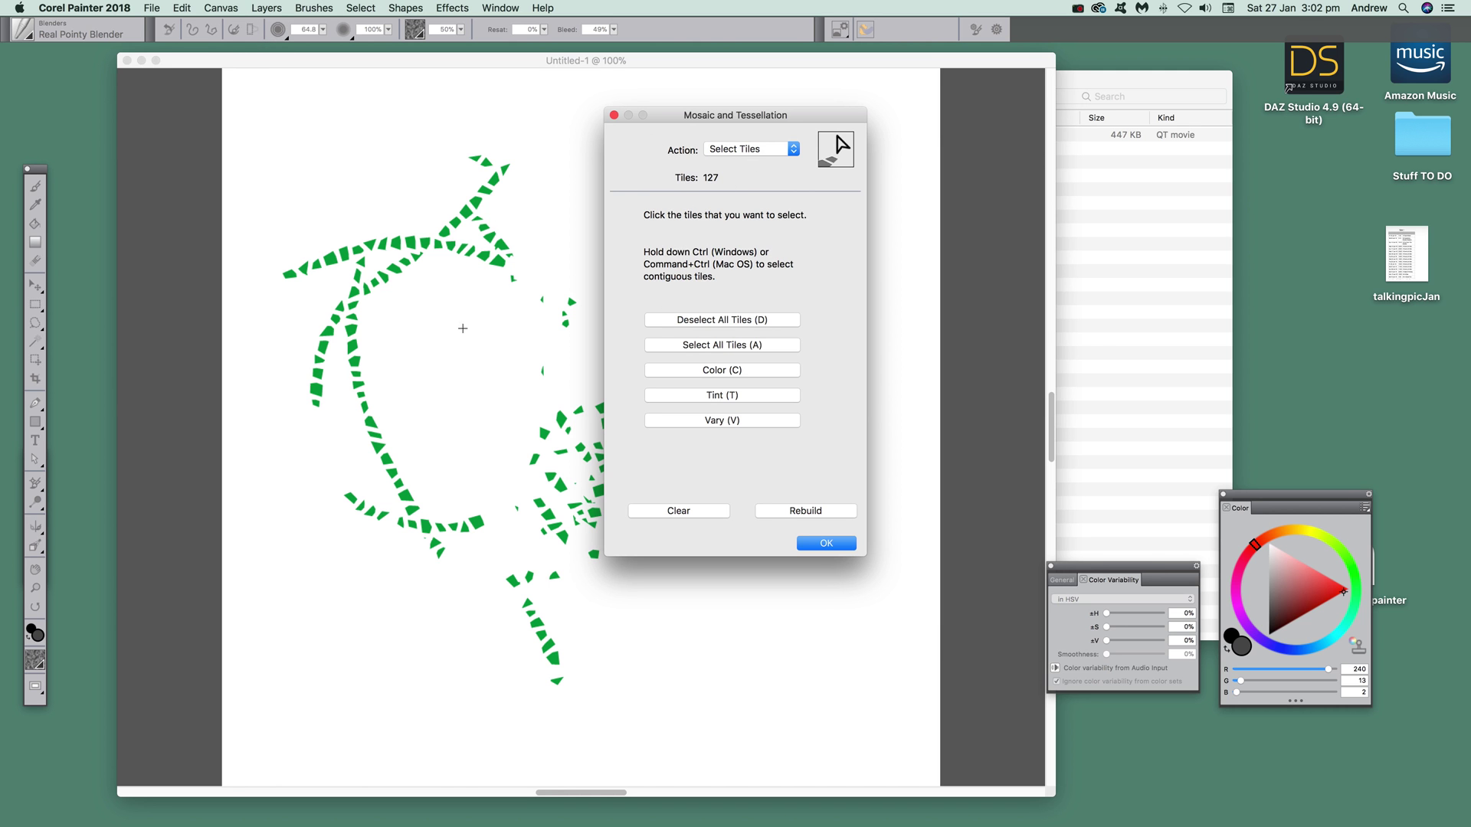
click(475, 202)
mouse_move(488, 244)
mouse_down()
mouse_move(457, 237)
mouse_move(439, 253)
mouse_move(461, 254)
mouse_move(410, 241)
mouse_move(421, 253)
mouse_move(405, 244)
mouse_move(417, 236)
mouse_move(363, 266)
mouse_move(373, 282)
mouse_move(360, 281)
mouse_move(383, 278)
mouse_move(375, 353)
mouse_move(352, 317)
mouse_move(347, 381)
mouse_move(352, 356)
mouse_move(389, 443)
mouse_move(368, 429)
mouse_move(415, 478)
mouse_move(439, 441)
mouse_move(510, 493)
mouse_move(581, 496)
mouse_up()
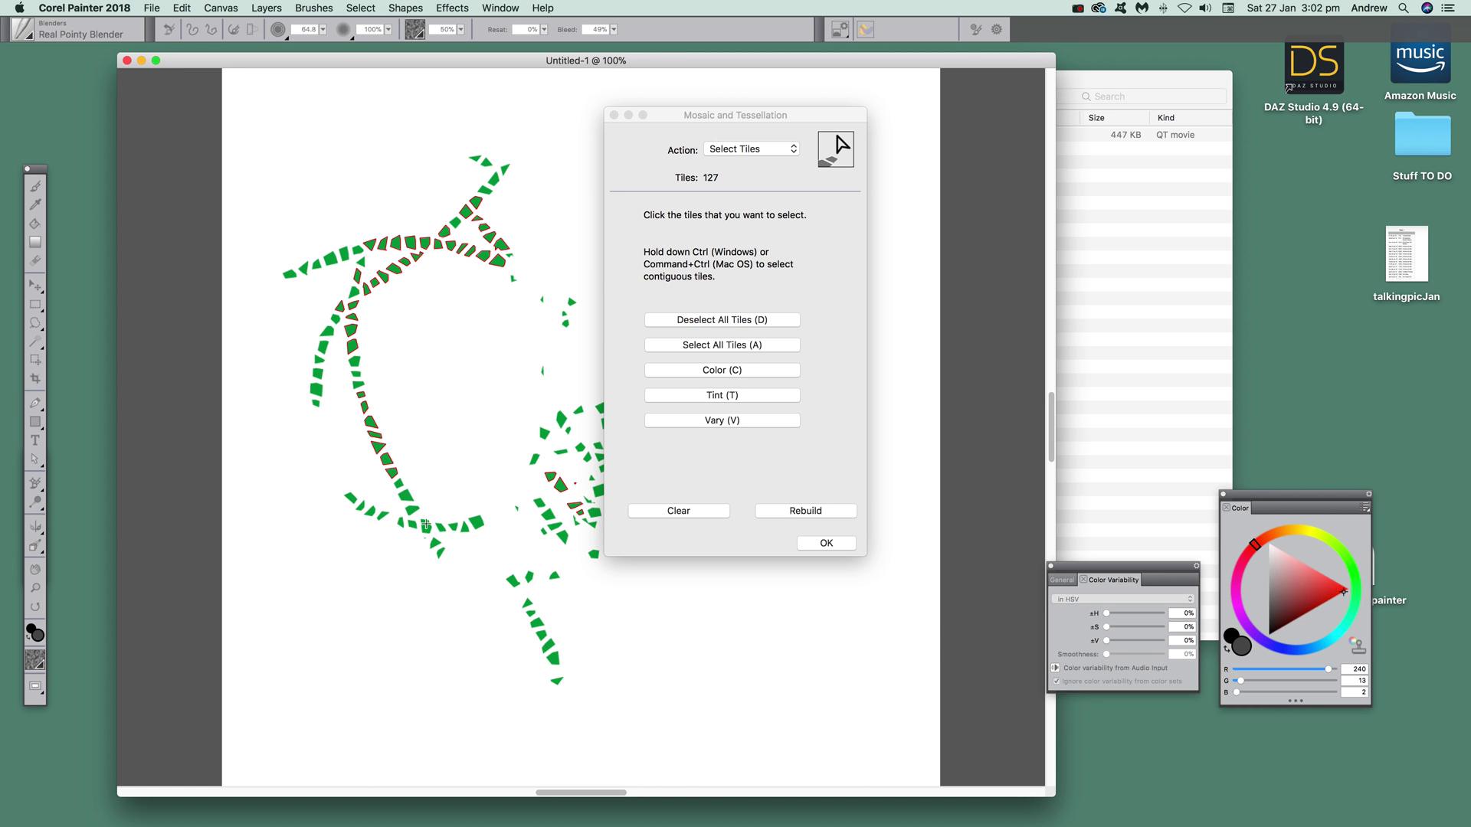
drag(390, 467, 417, 475)
click(716, 349)
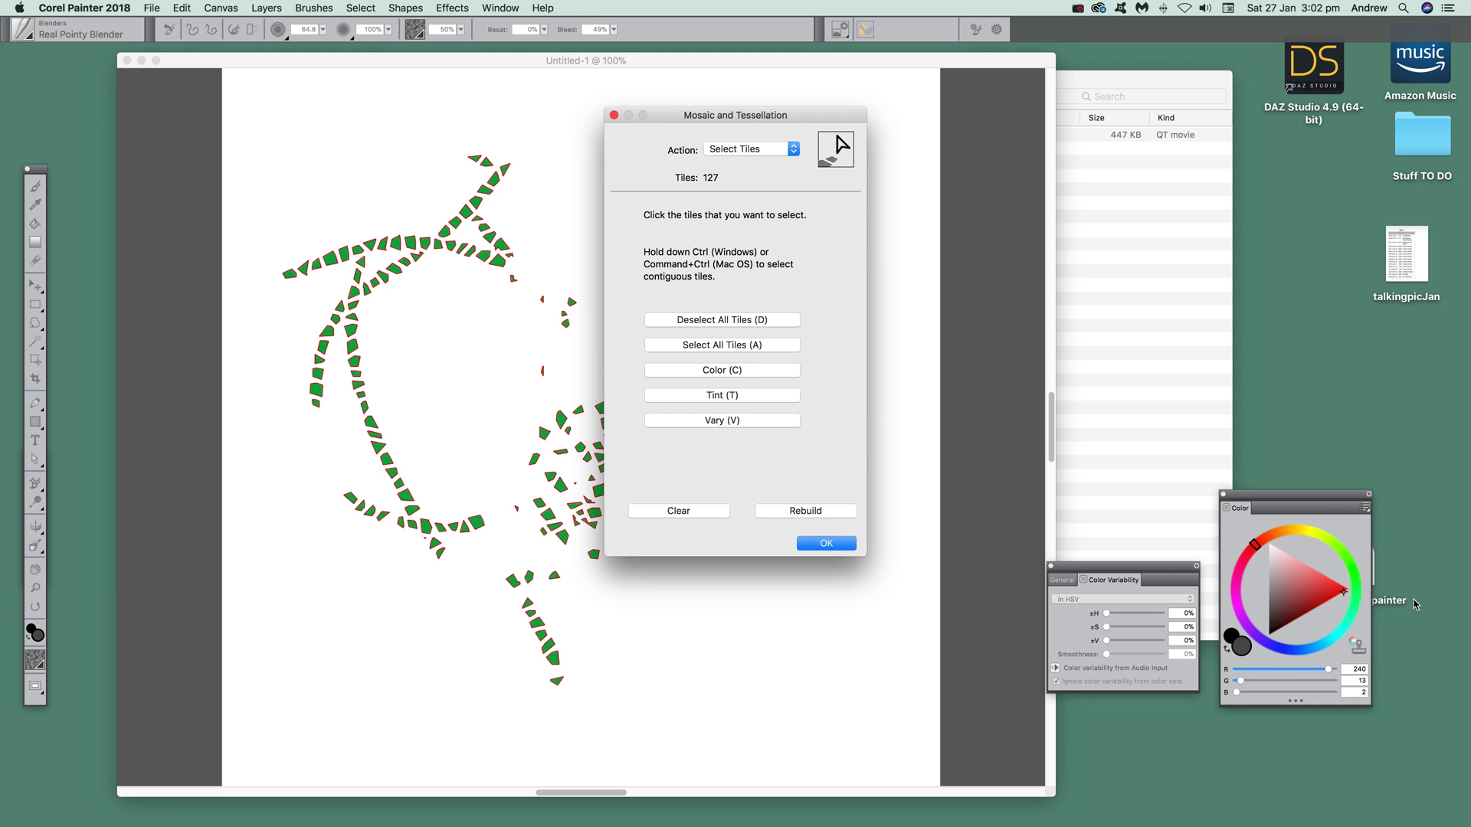
- Pick red (R 219, G 55, B 47), confirm and reopen the Mosaic and Tessellation effect, and recolor the selected tiles red with the Select Tiles action
click(1322, 587)
click(826, 543)
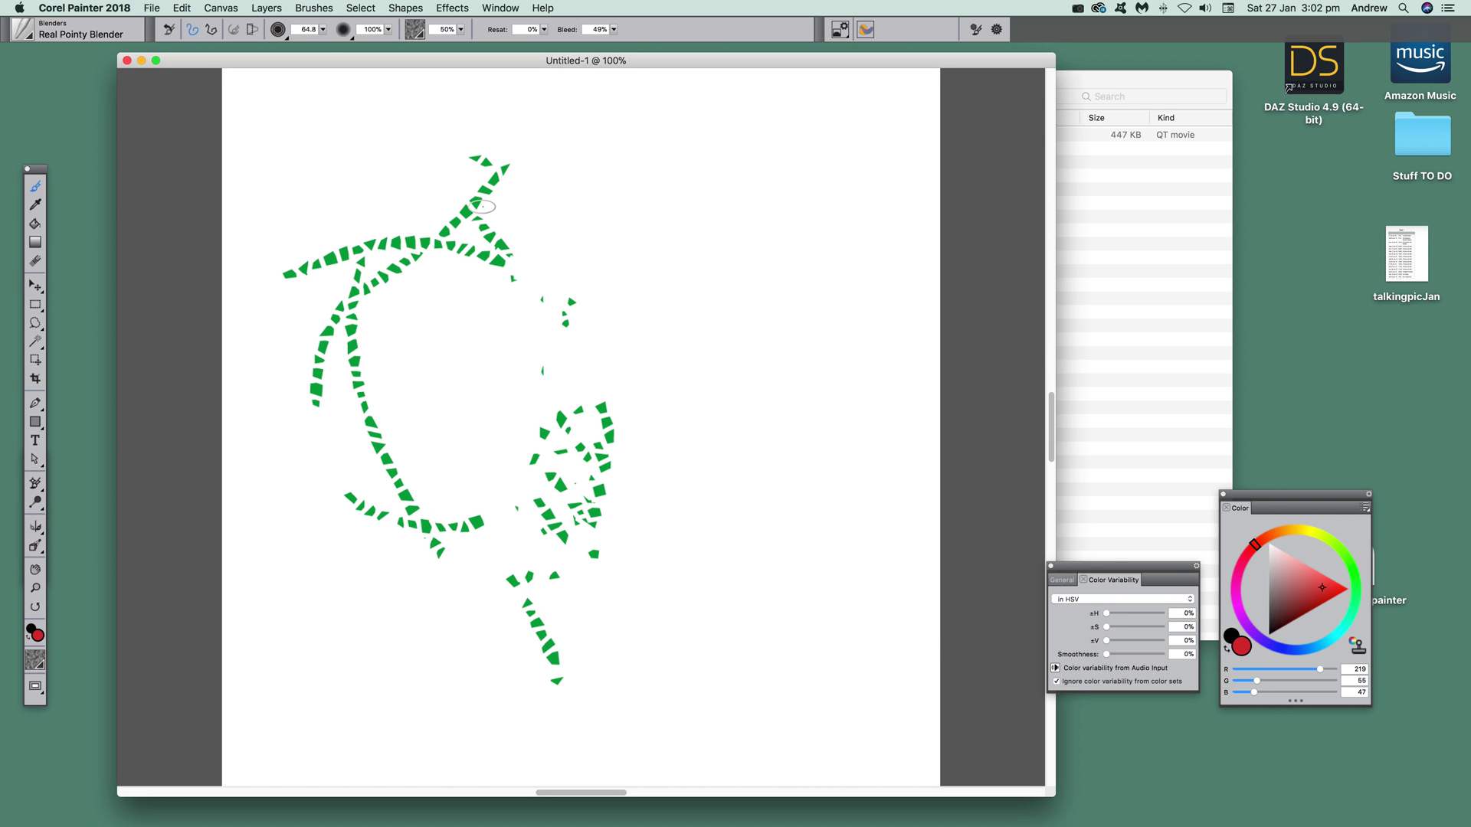
click(460, 8)
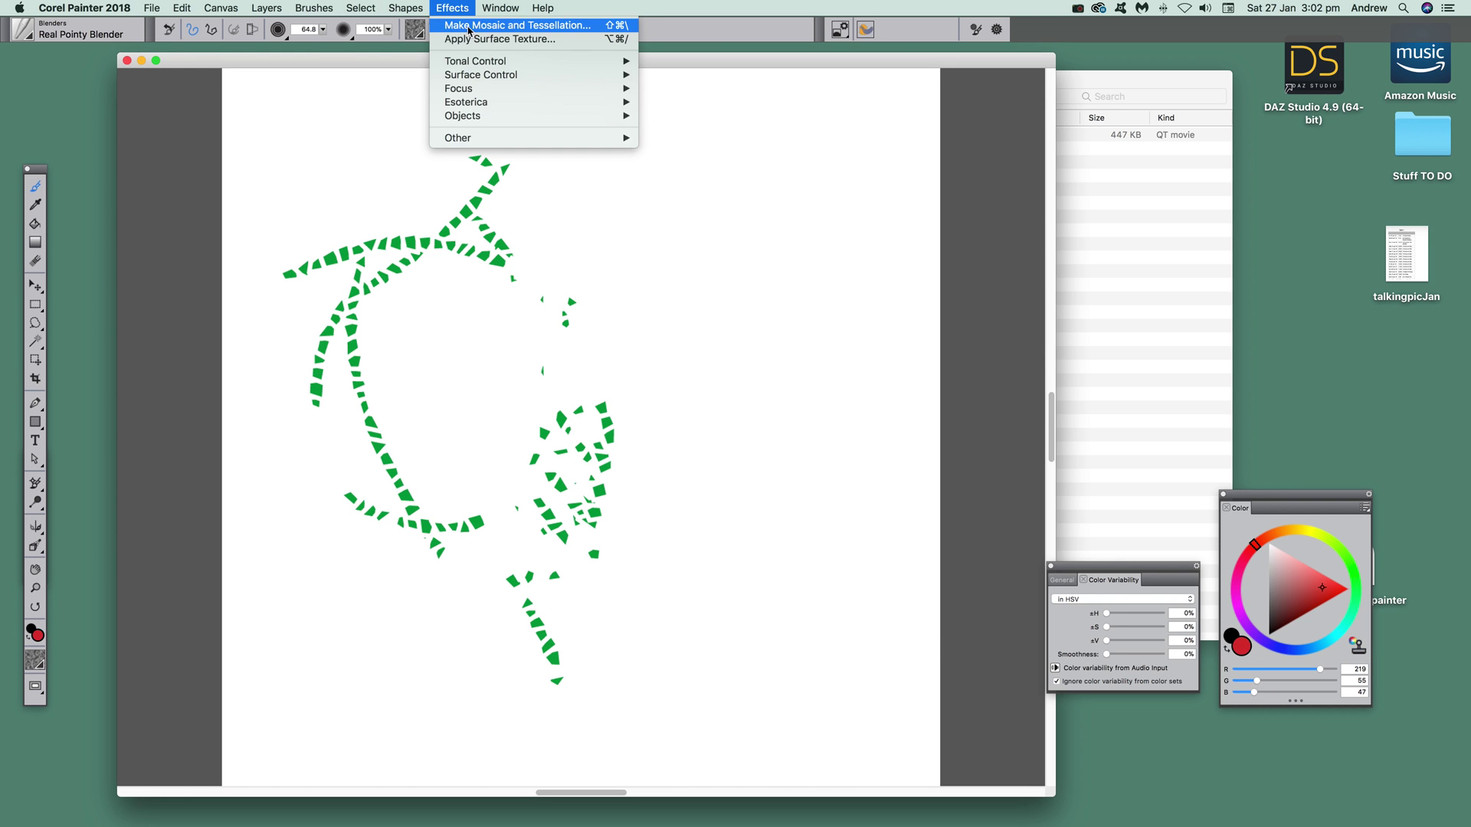
click(471, 25)
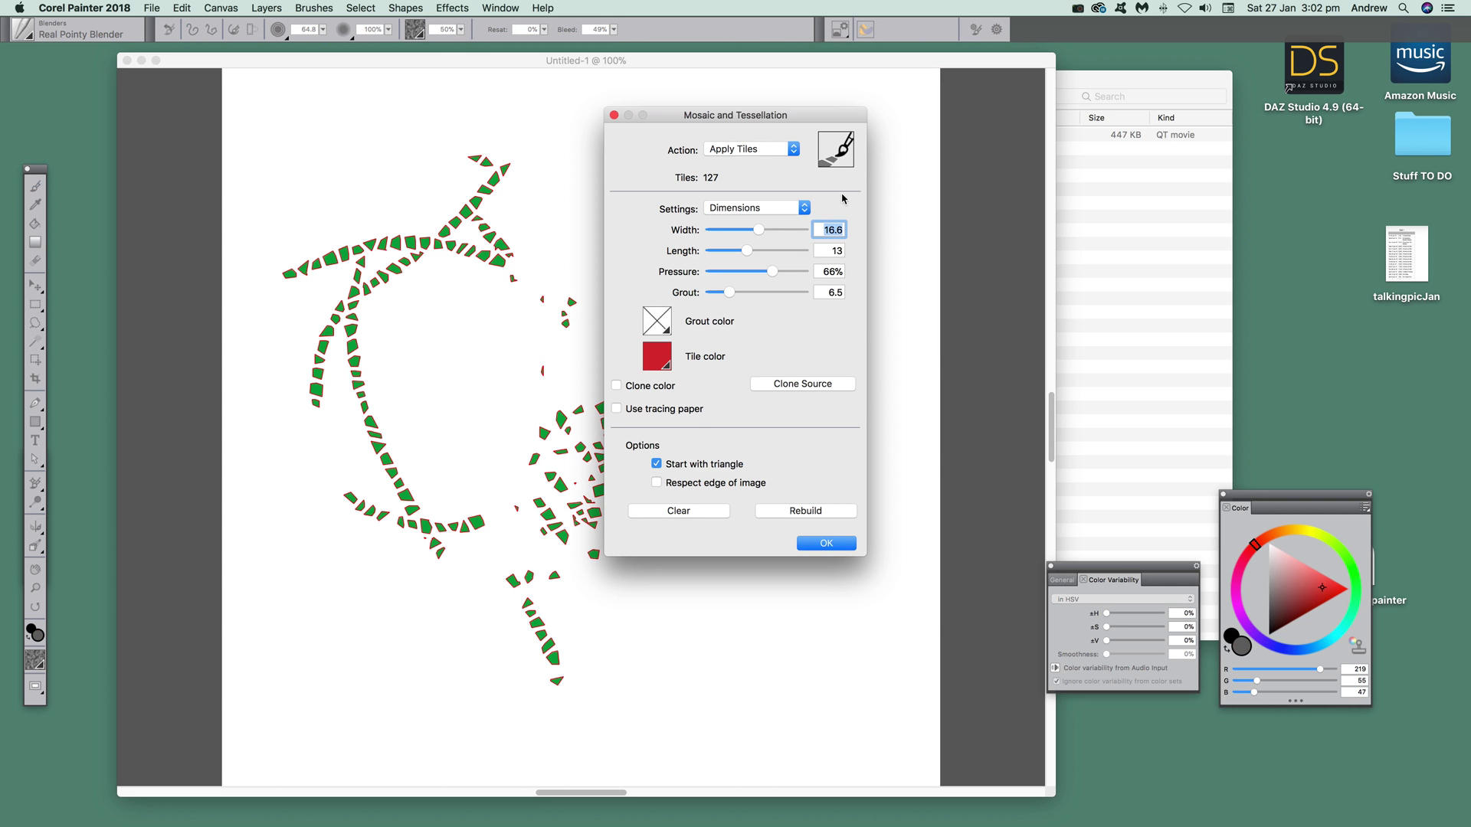
click(743, 150)
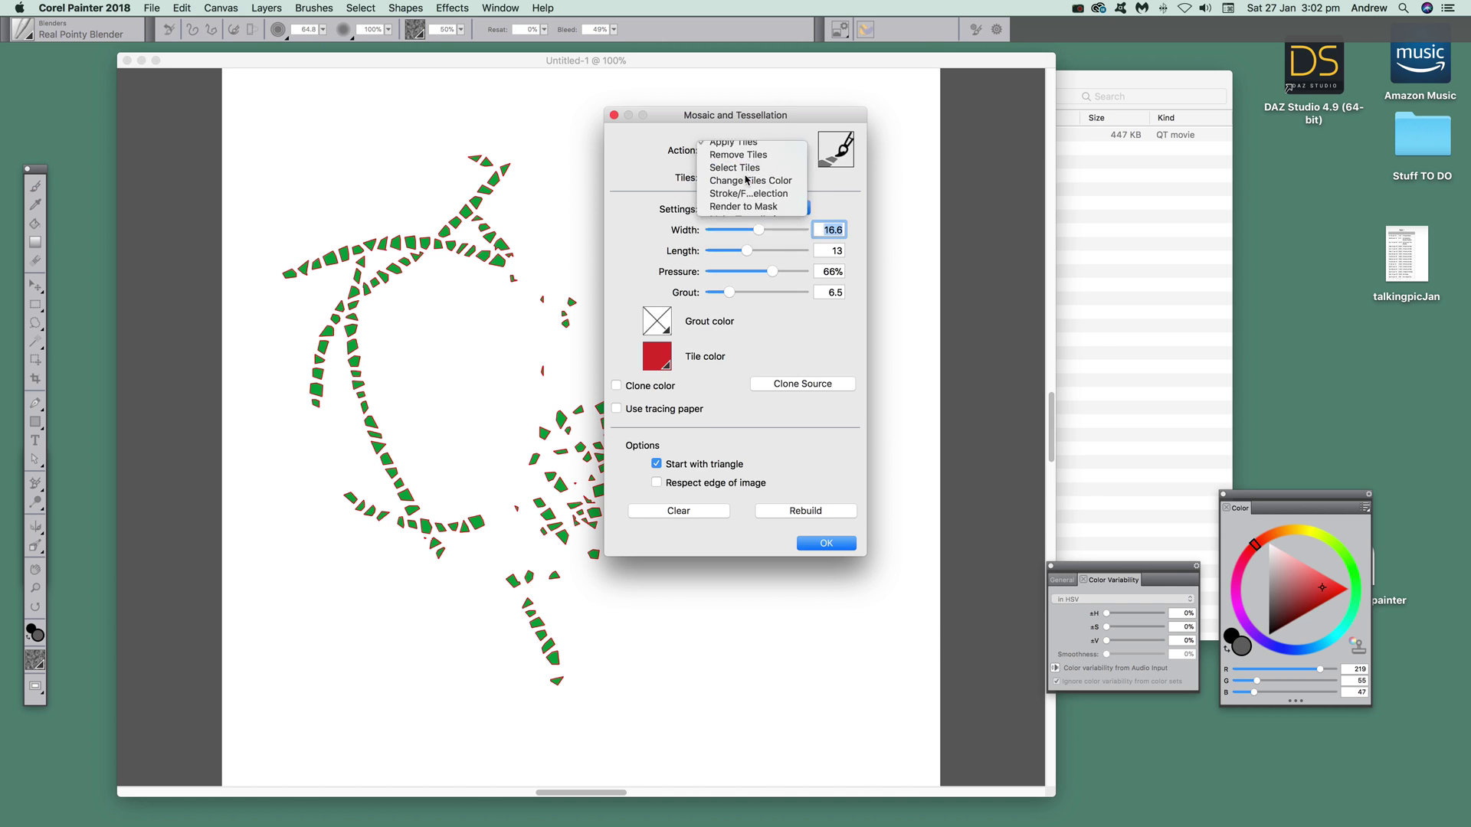
click(745, 174)
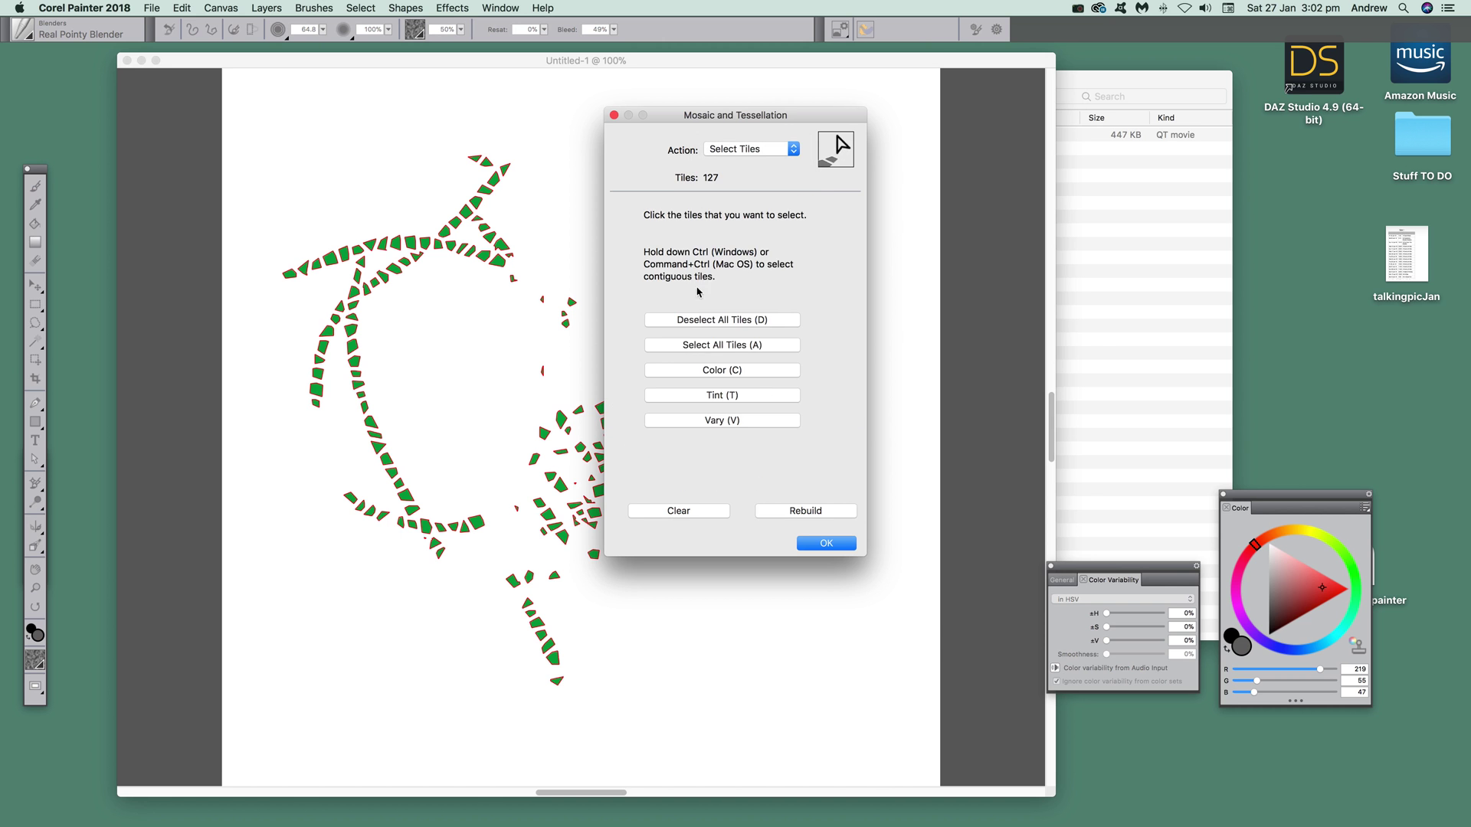
click(720, 371)
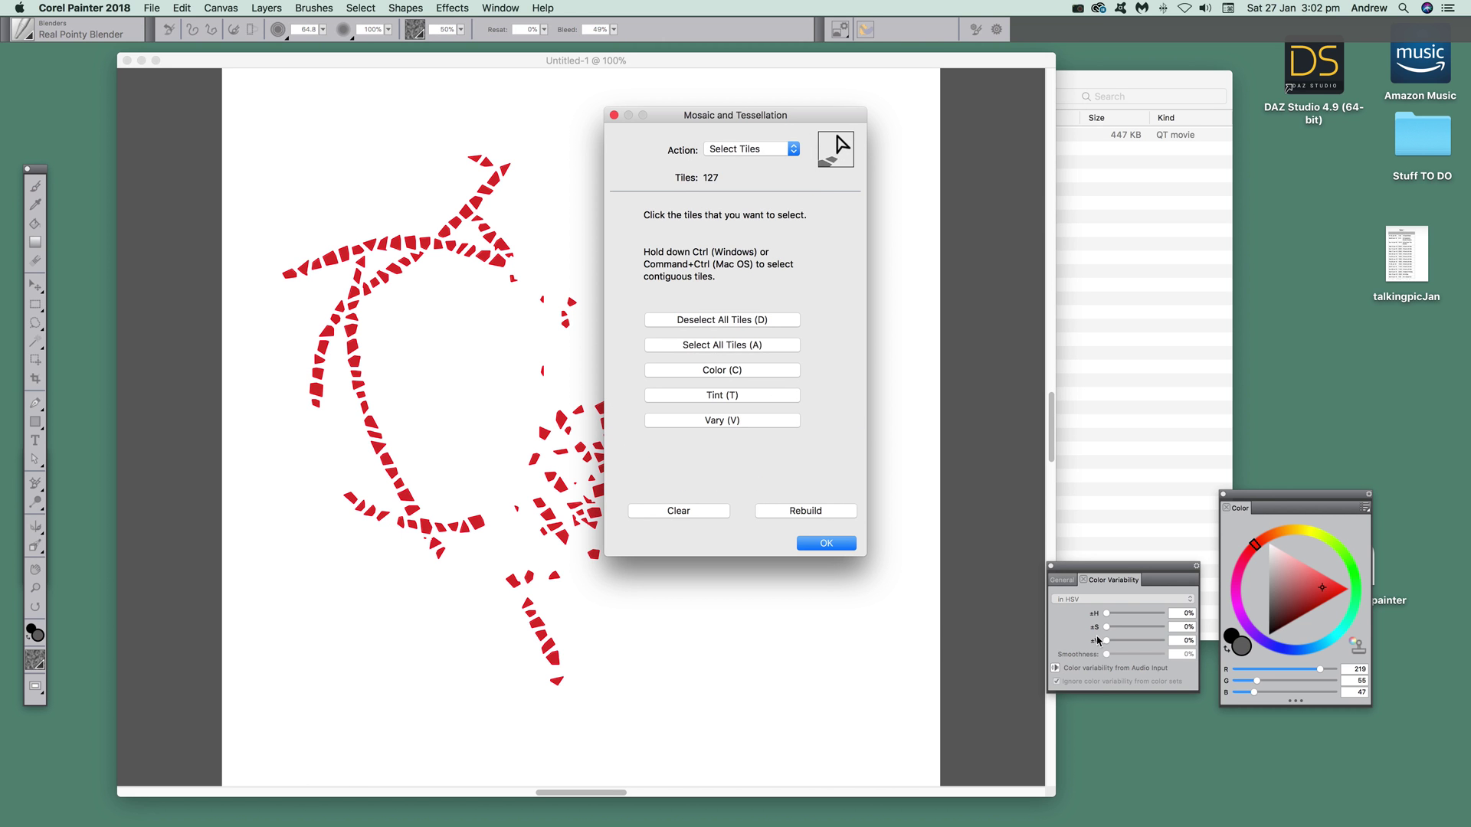
click(727, 373)
click(709, 376)
- Recolor all selected tiles first white (R 255, G 255, B 255) and finally orange (R 236, G 174, B 58)
click(1268, 545)
click(720, 376)
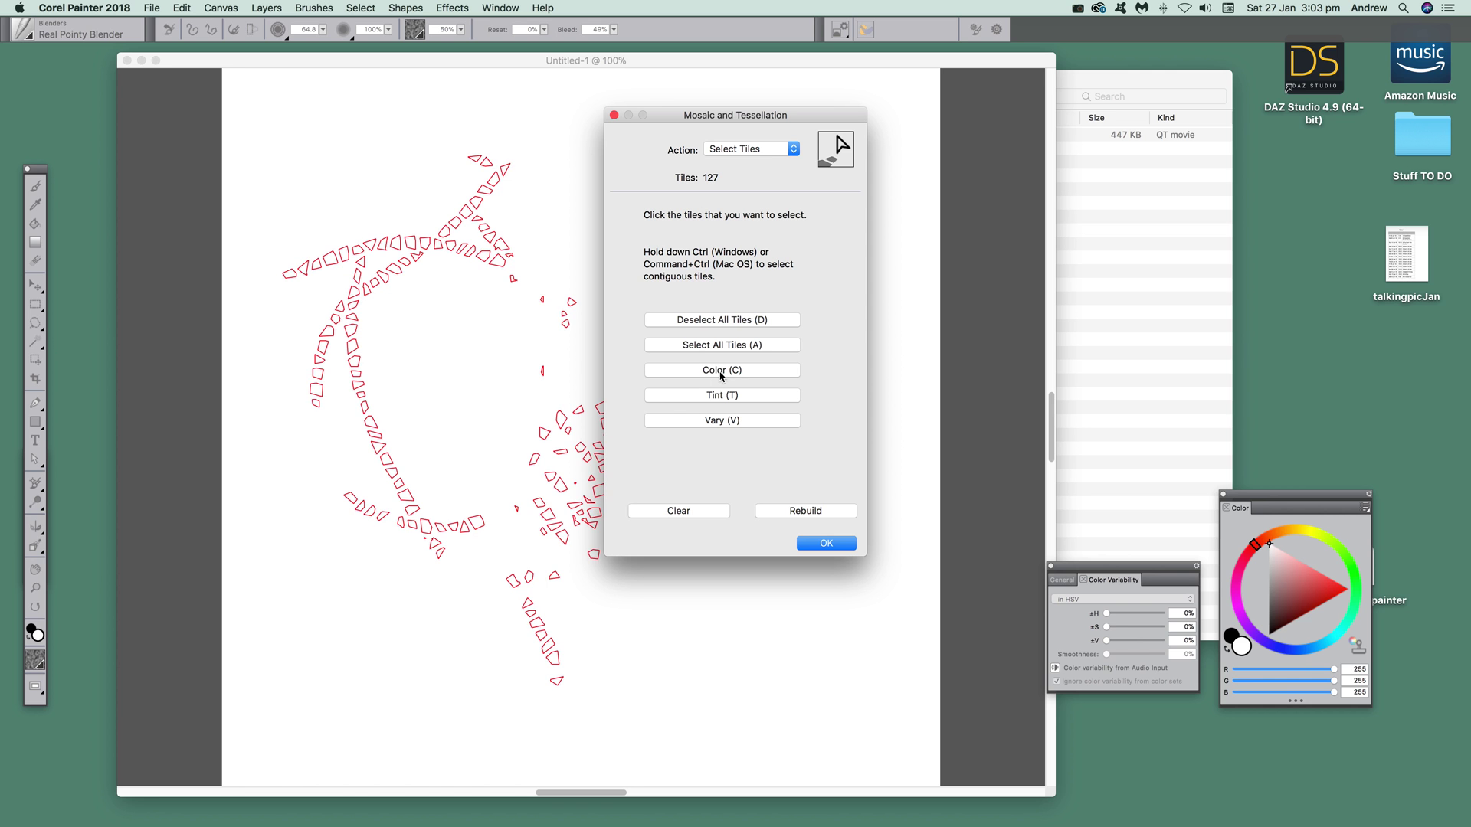
click(1291, 530)
click(1324, 583)
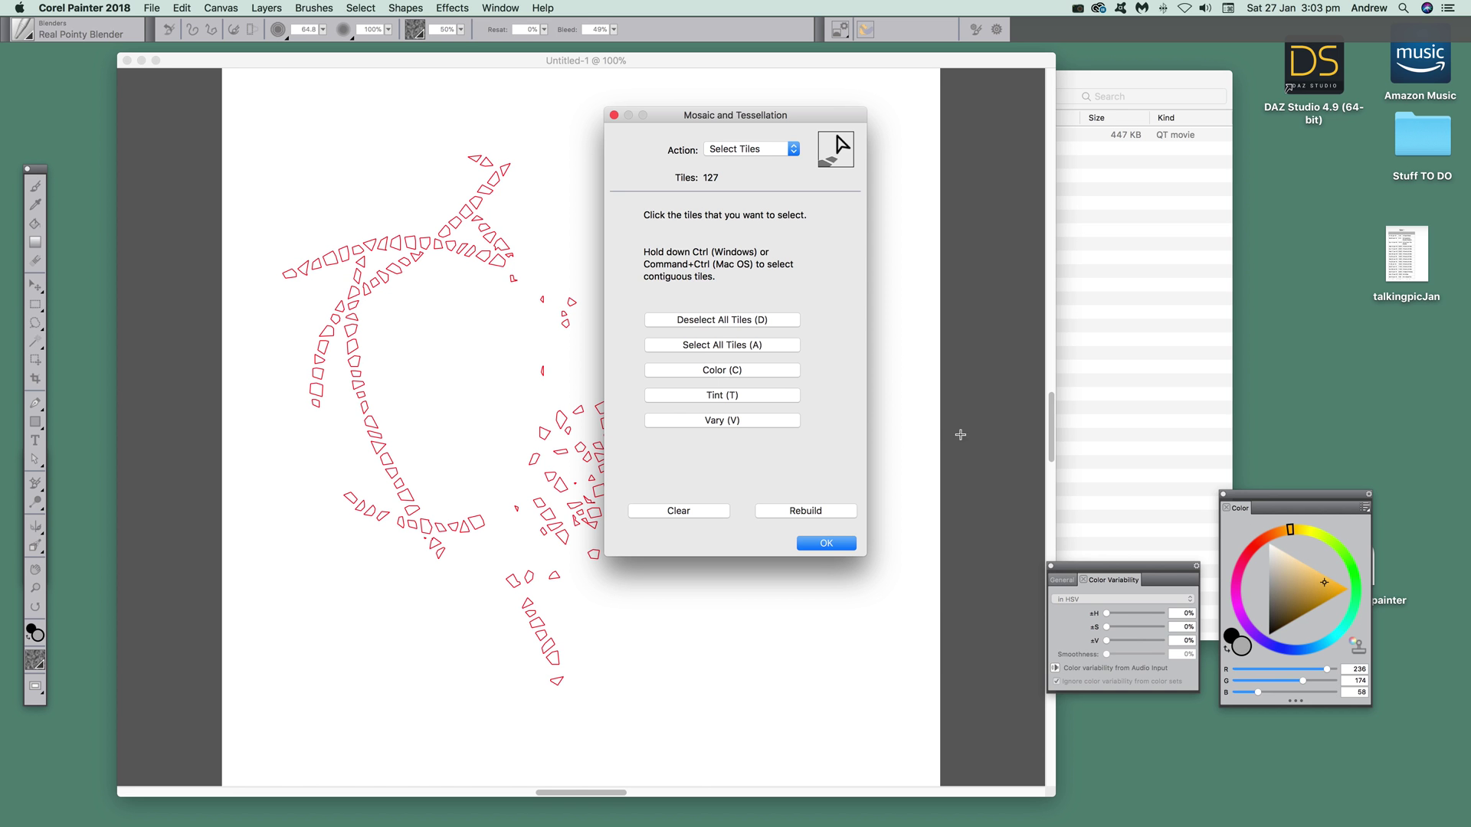
click(720, 372)
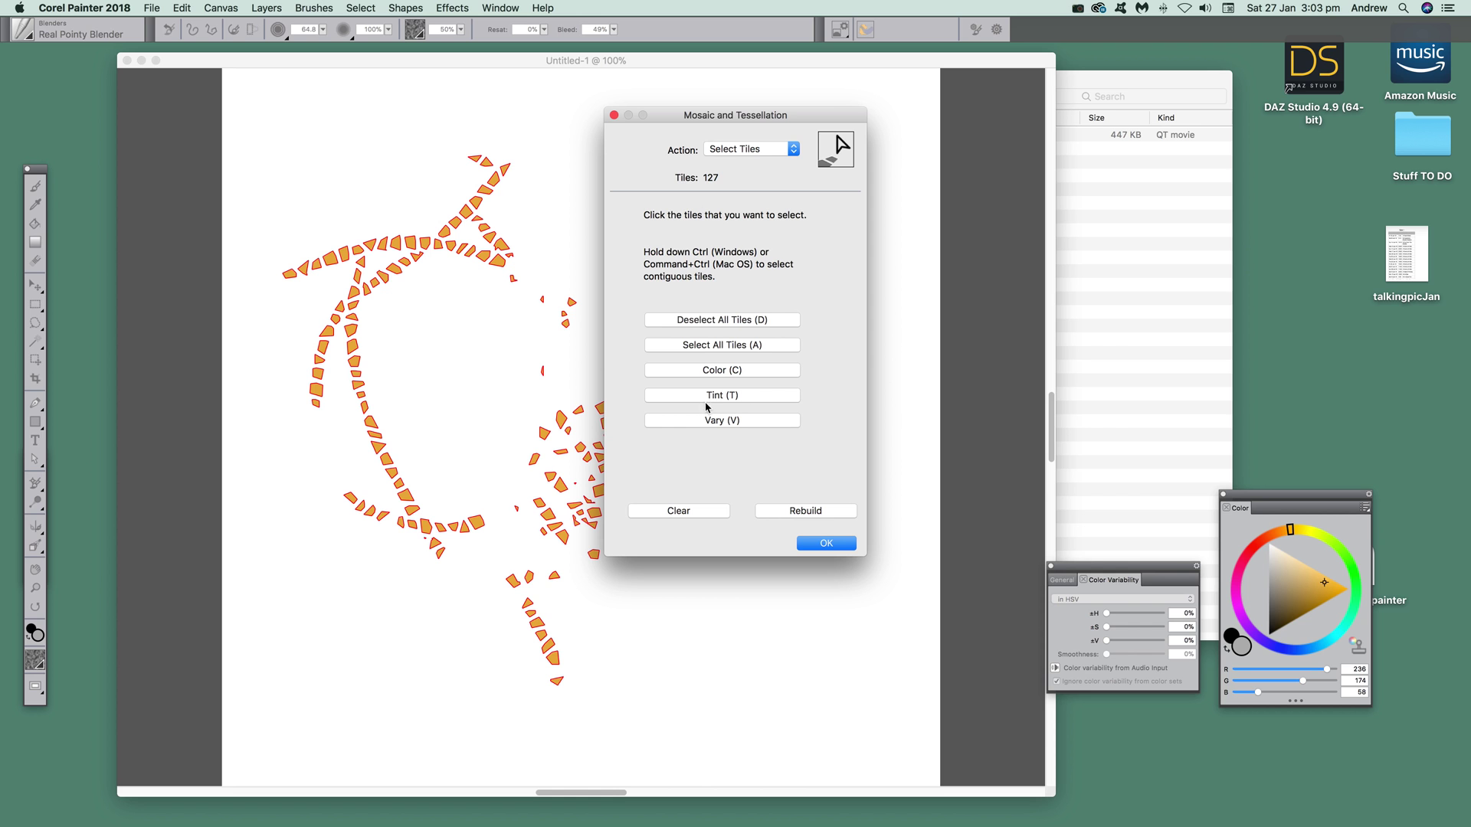
- Tint the selected tiles repeatedly with blue (R 16, G 83, B 218), and shift the tint to violet-blue (R 35, G 16, B 218)
click(1294, 600)
click(1298, 649)
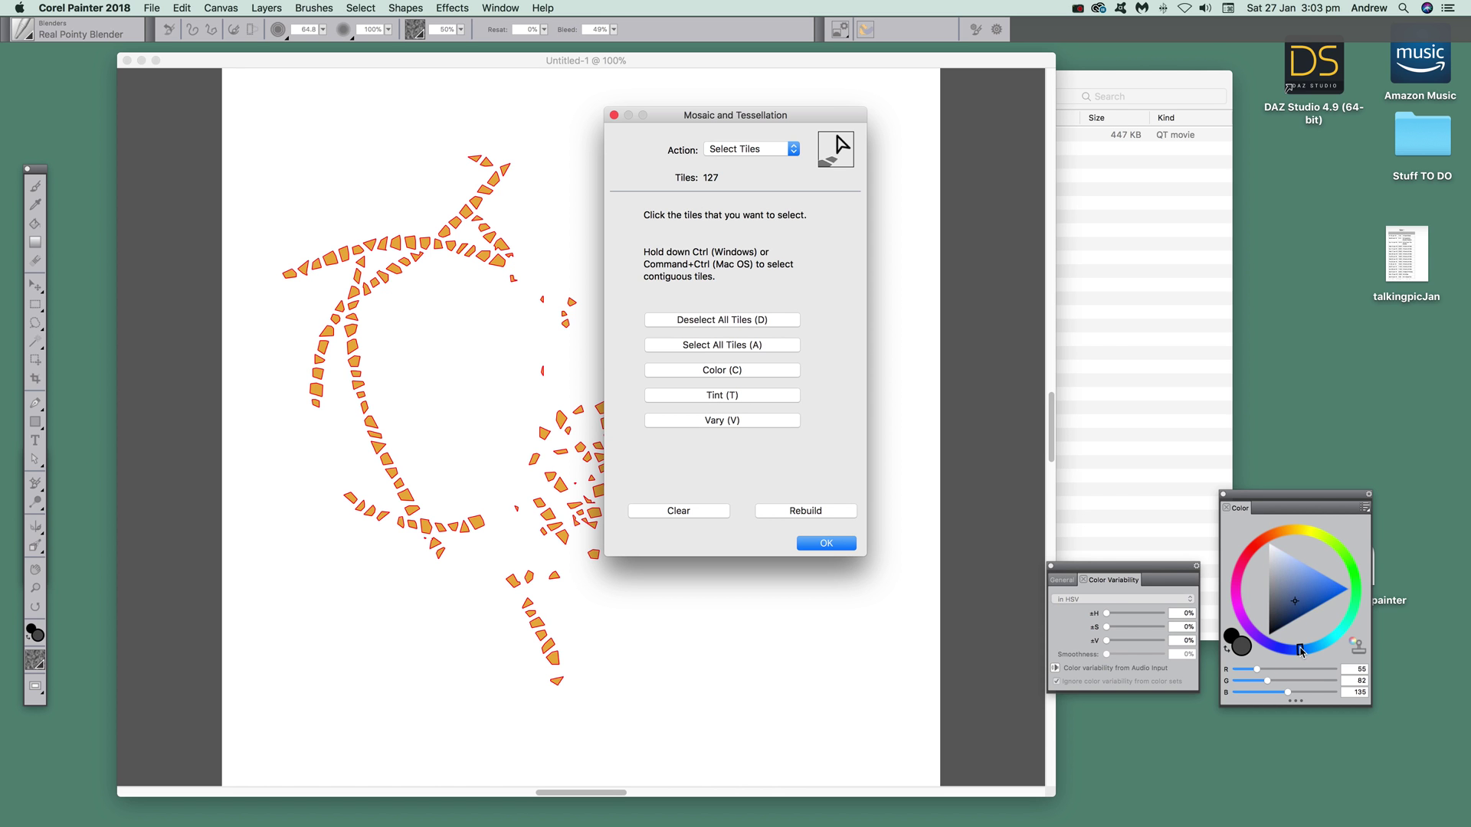
click(1333, 593)
click(723, 397)
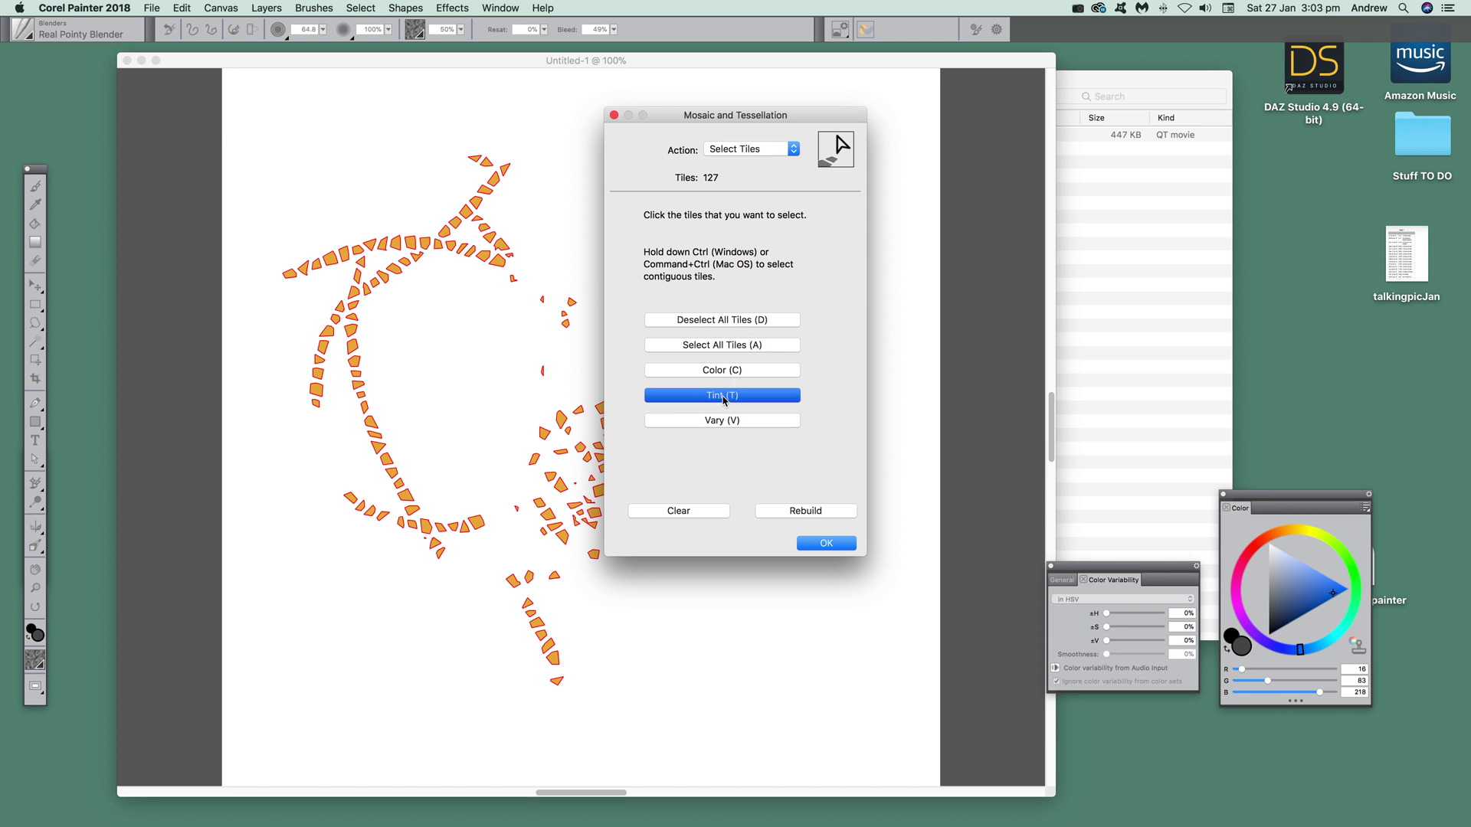
click(724, 397)
click(724, 396)
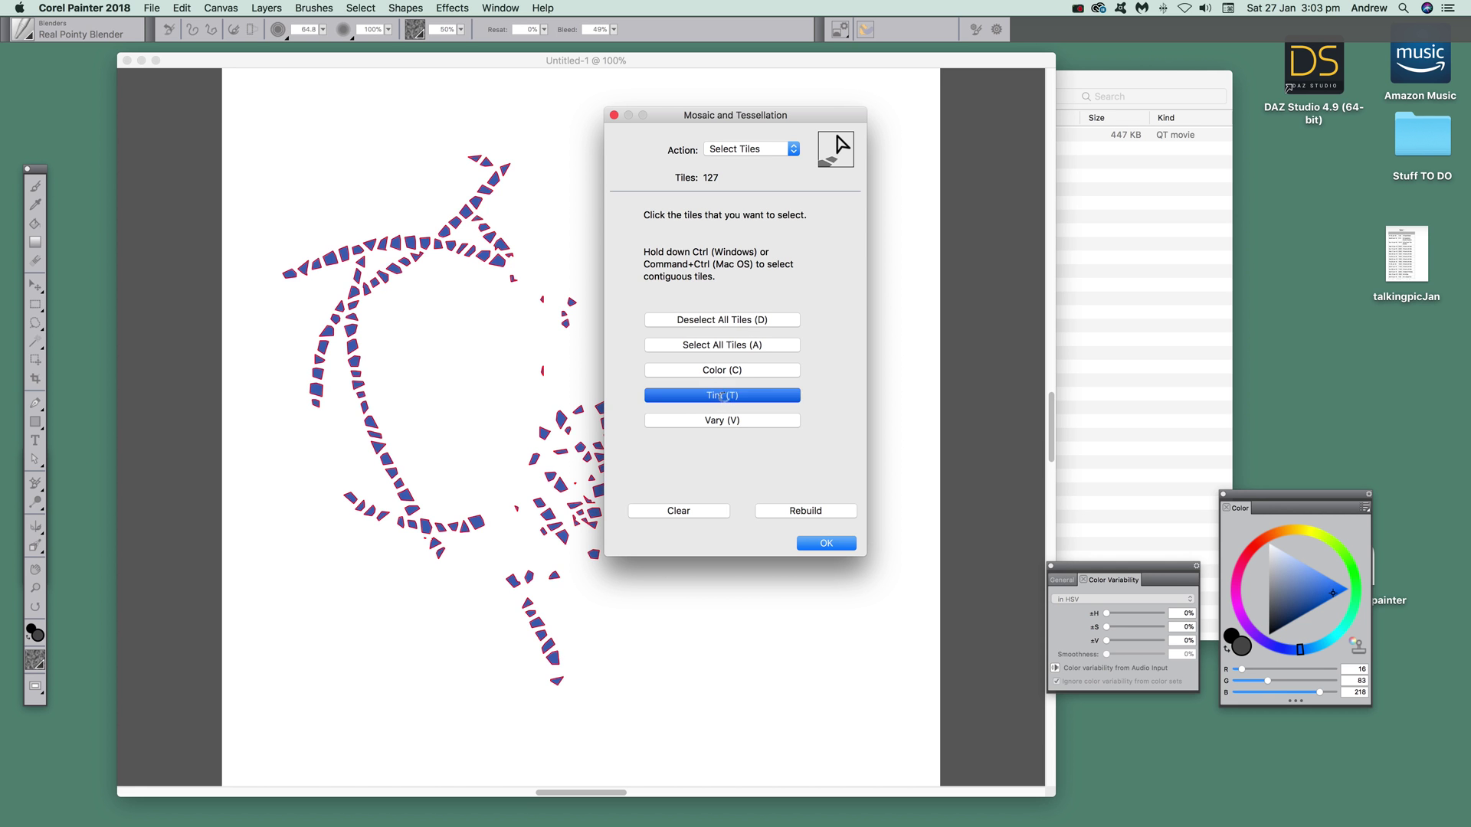
click(723, 397)
drag(1297, 650, 1274, 653)
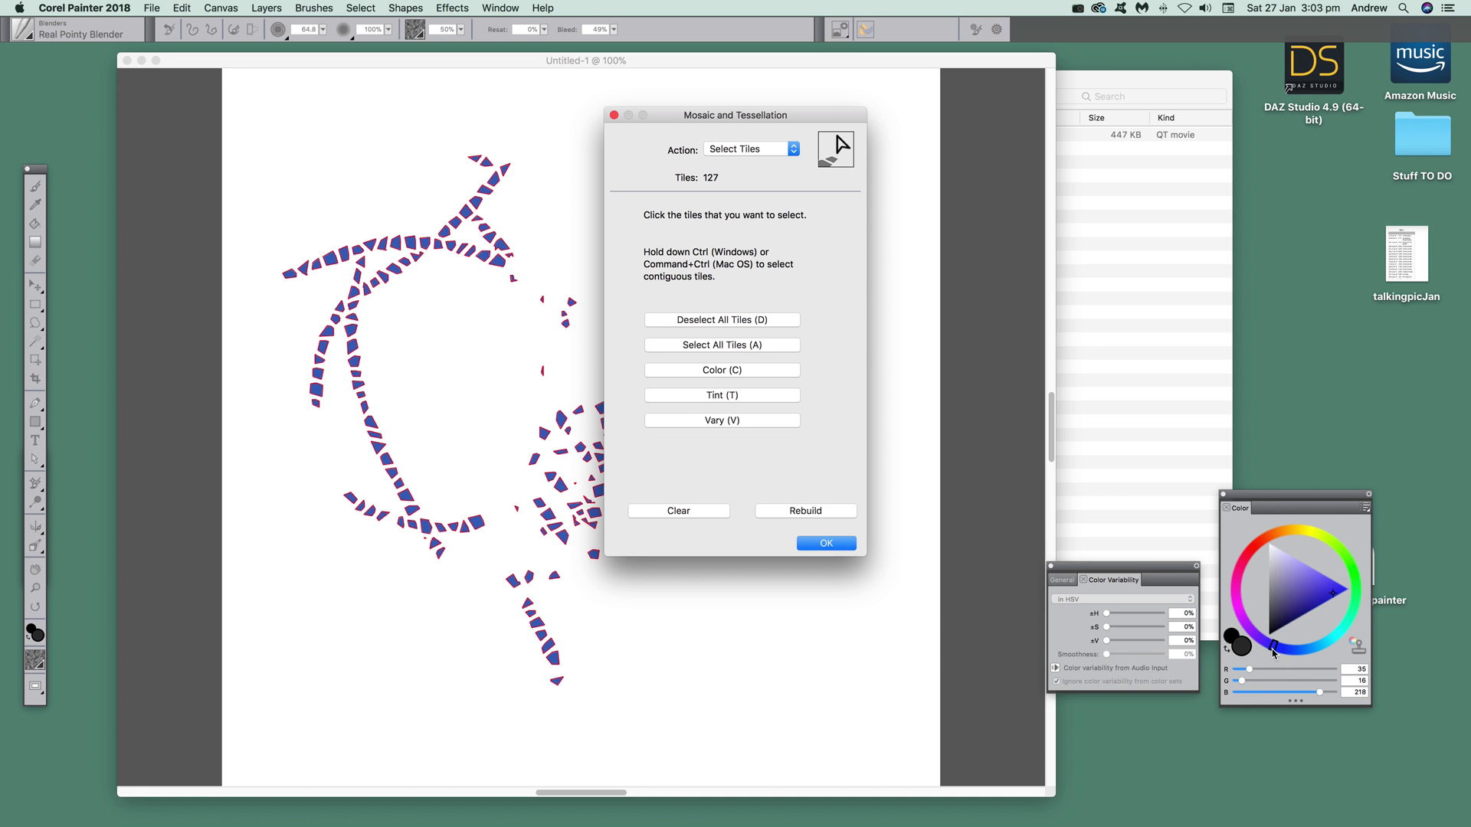
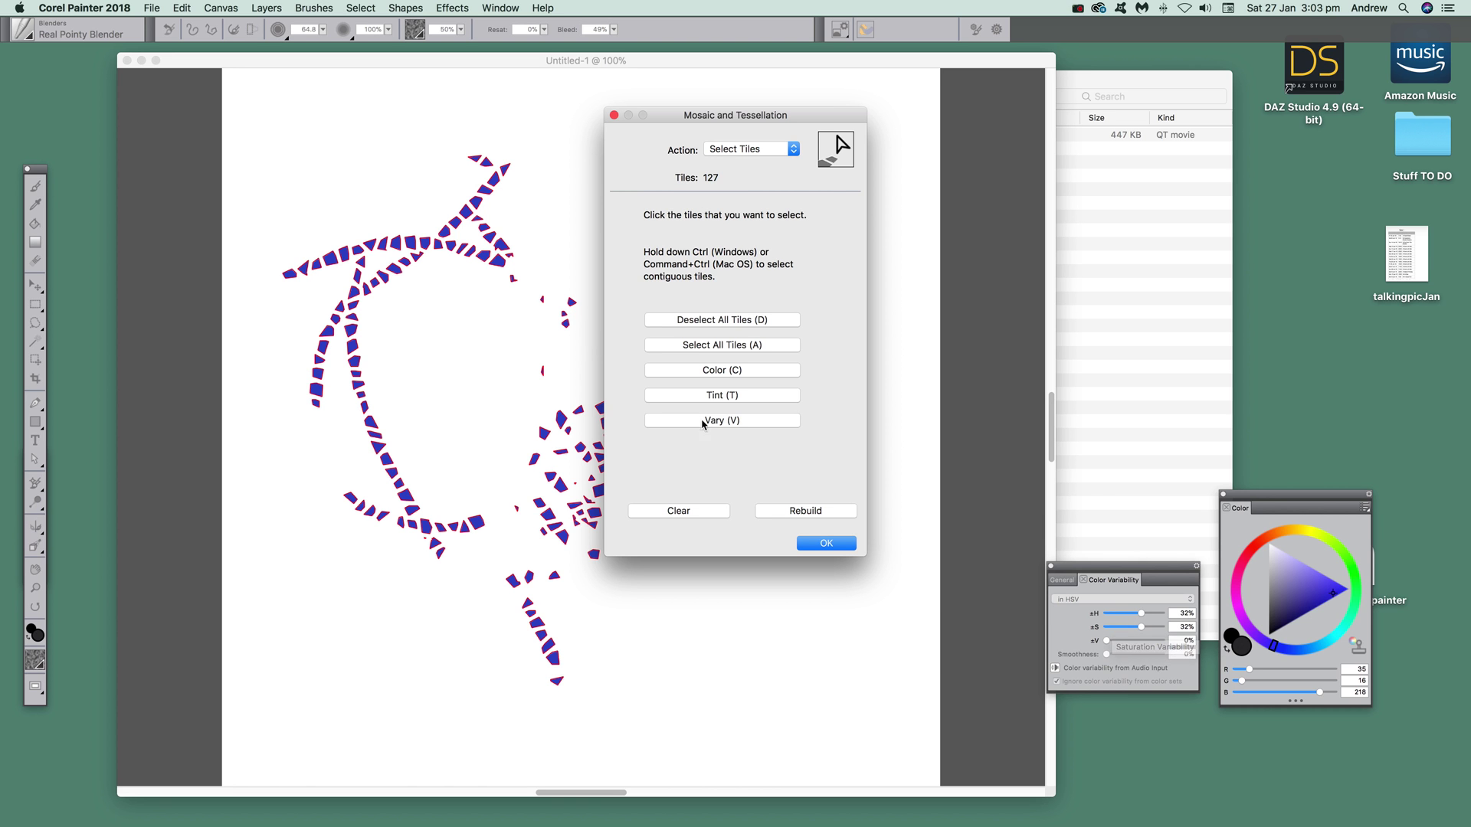
- Vary the selected tiles using 32% hue, 32% saturation and 33% value variability, and reset the color variability to 0%
drag(1129, 646, 1142, 641)
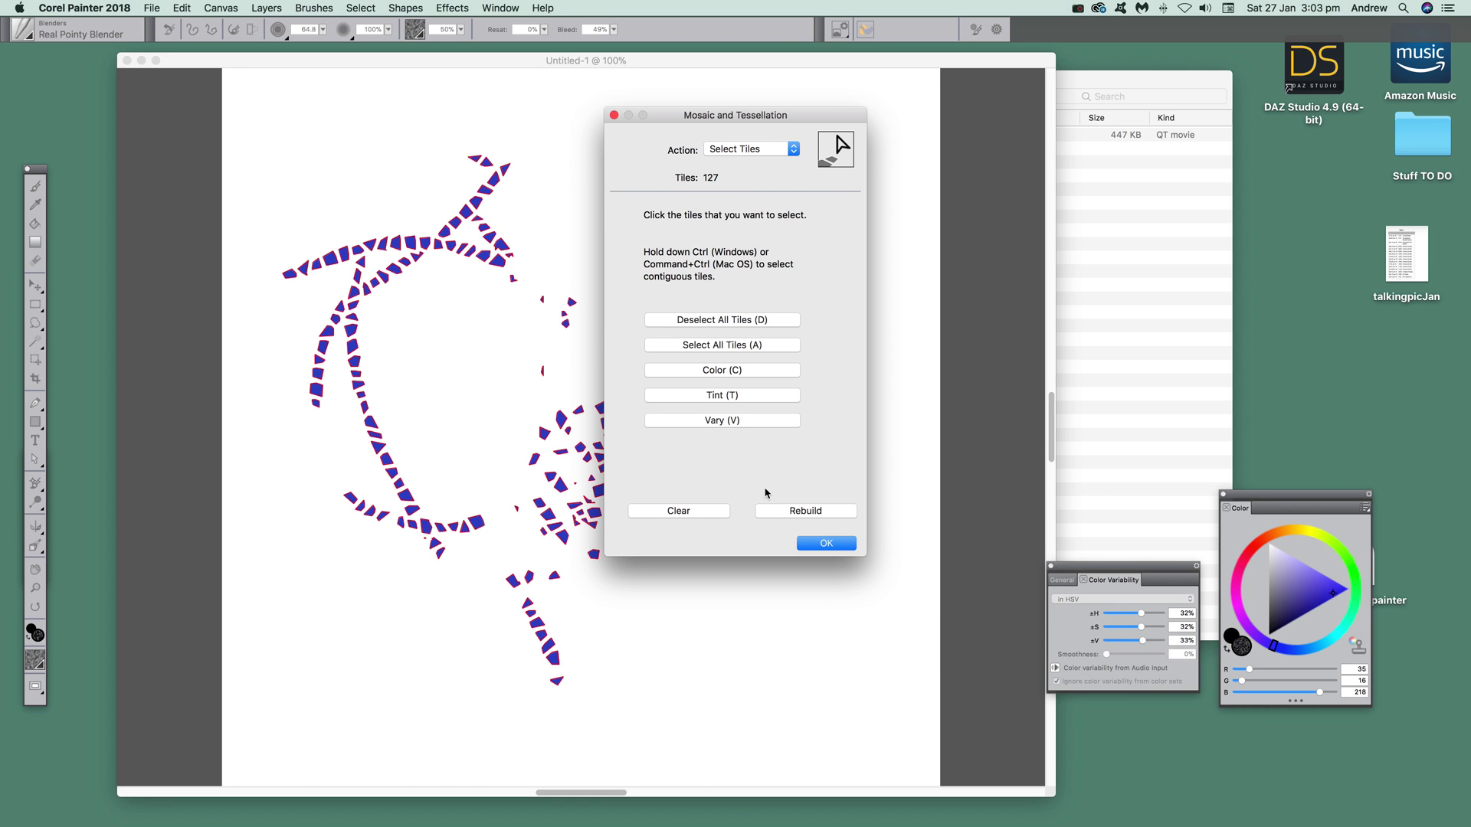
click(720, 421)
click(720, 420)
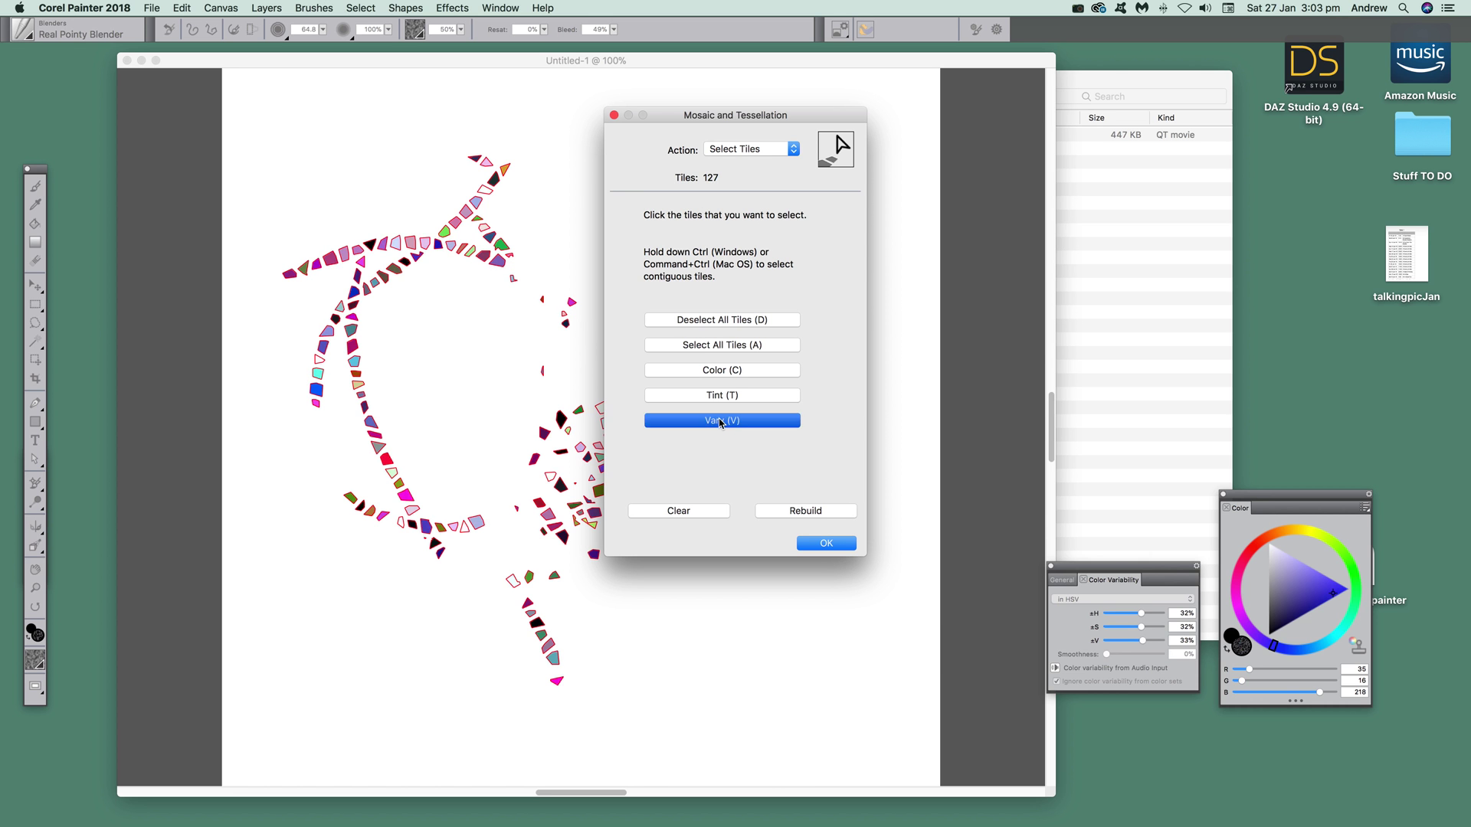
click(720, 420)
click(720, 420)
drag(1140, 613, 1088, 640)
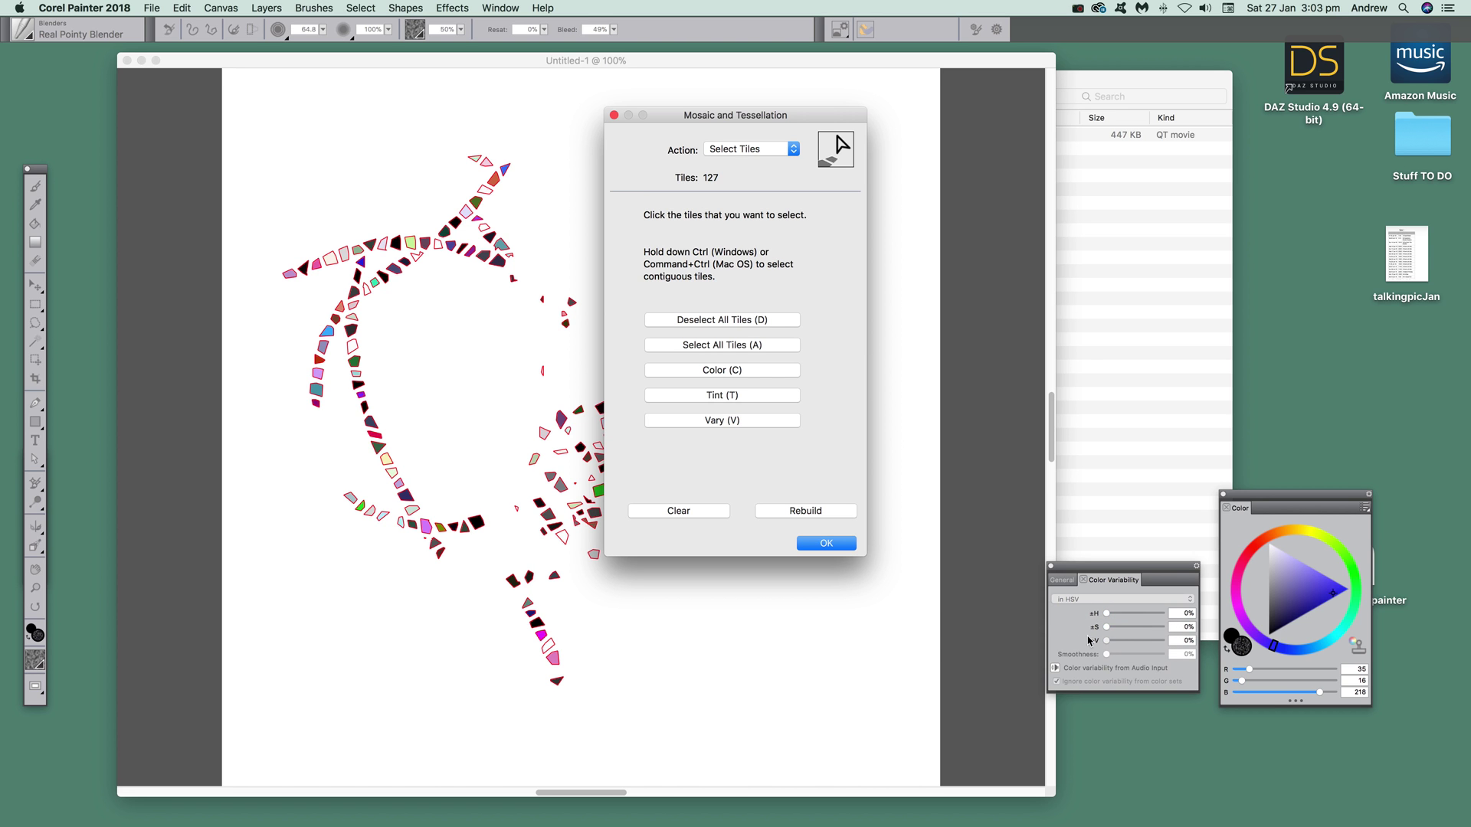
- Apply tiles 17.6 wide and 17 long, filling the area inside and below the curves with blue and the lower-left gap with pink
click(742, 148)
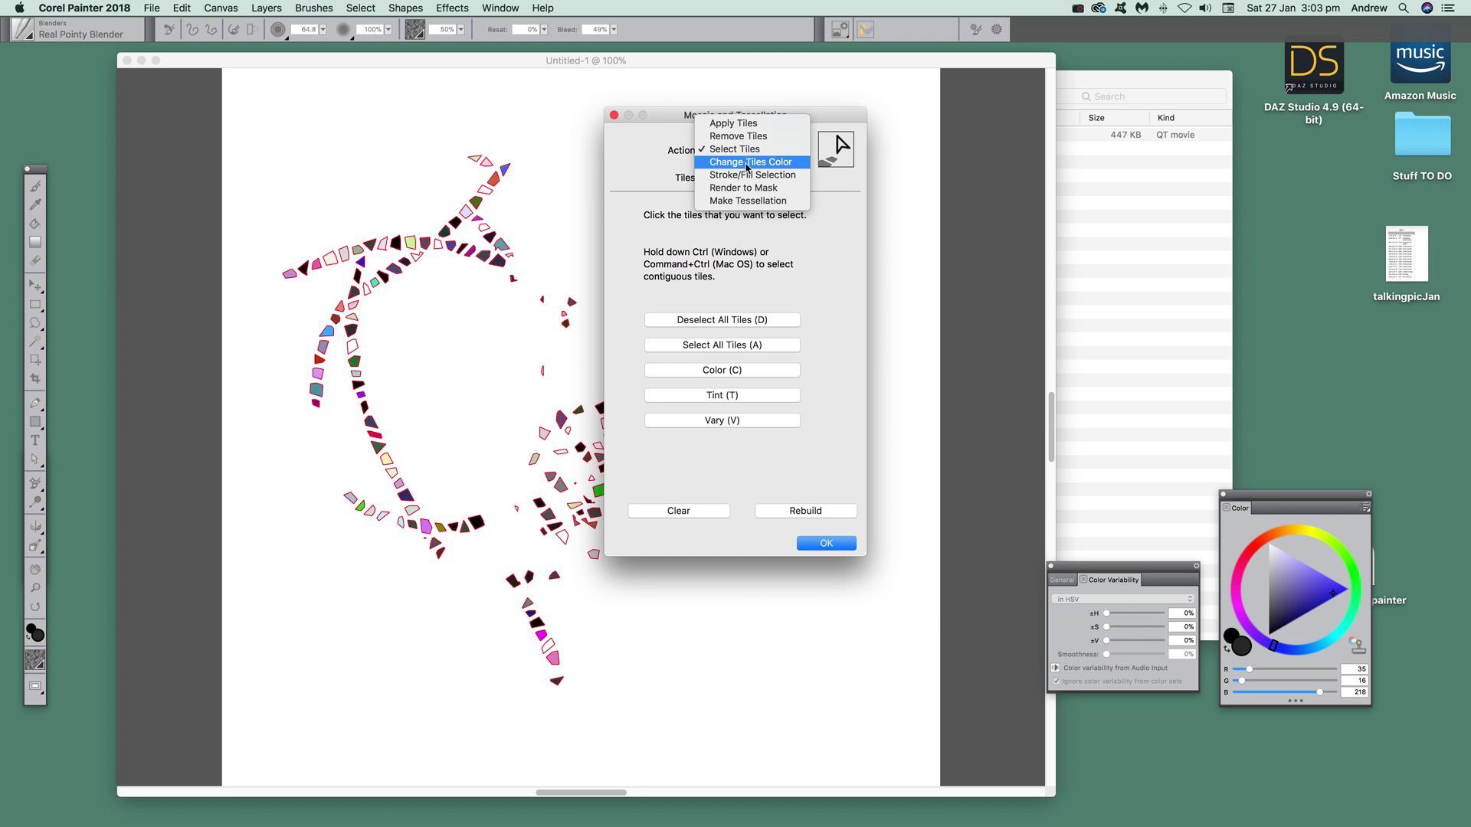
click(746, 162)
click(727, 150)
click(734, 123)
drag(758, 231, 760, 251)
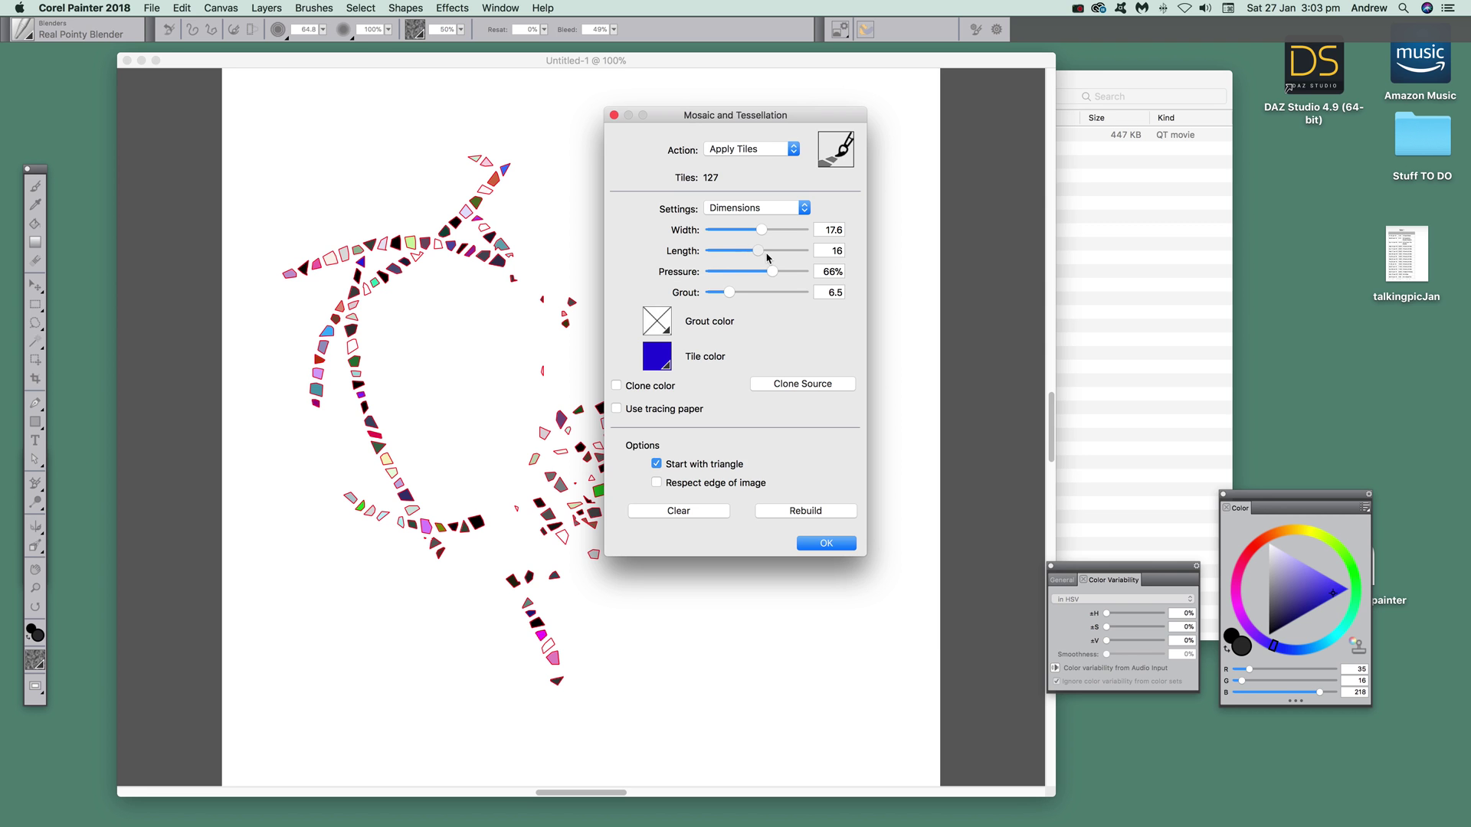
click(504, 333)
mouse_move(491, 294)
mouse_down()
mouse_move(460, 283)
mouse_move(511, 389)
mouse_move(421, 322)
mouse_move(498, 460)
mouse_move(398, 345)
mouse_move(397, 405)
mouse_move(471, 582)
mouse_move(506, 613)
mouse_move(455, 628)
mouse_move(398, 553)
mouse_up()
click(1245, 559)
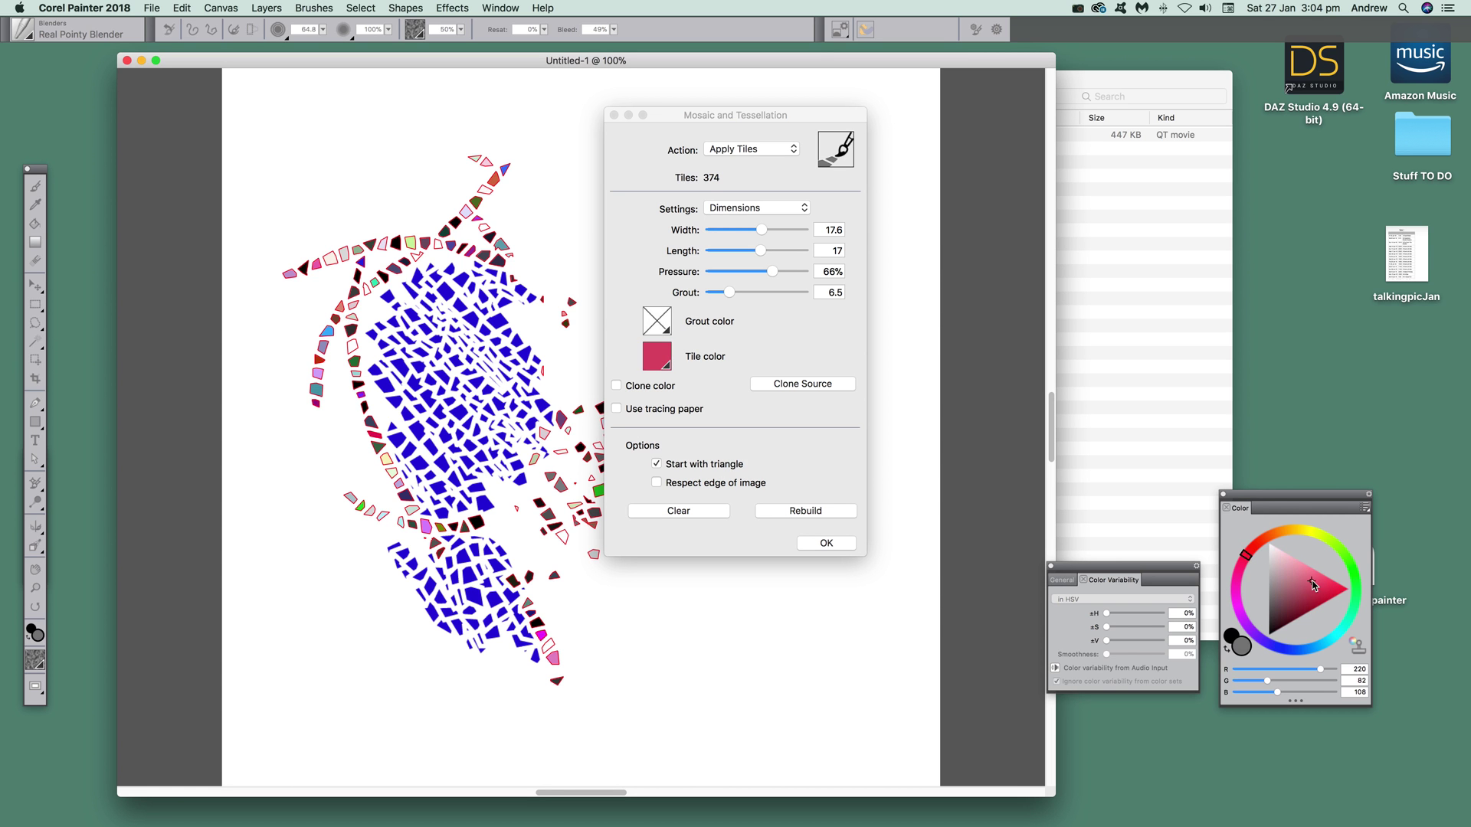
mouse_move(381, 418)
mouse_down()
mouse_move(360, 459)
mouse_move(337, 421)
mouse_move(325, 440)
mouse_move(341, 486)
mouse_up()
- Use the Change Tiles Color action to paint central blue tiles Bizmuth Yellow, and darken and lighten some of the tiles there
click(749, 150)
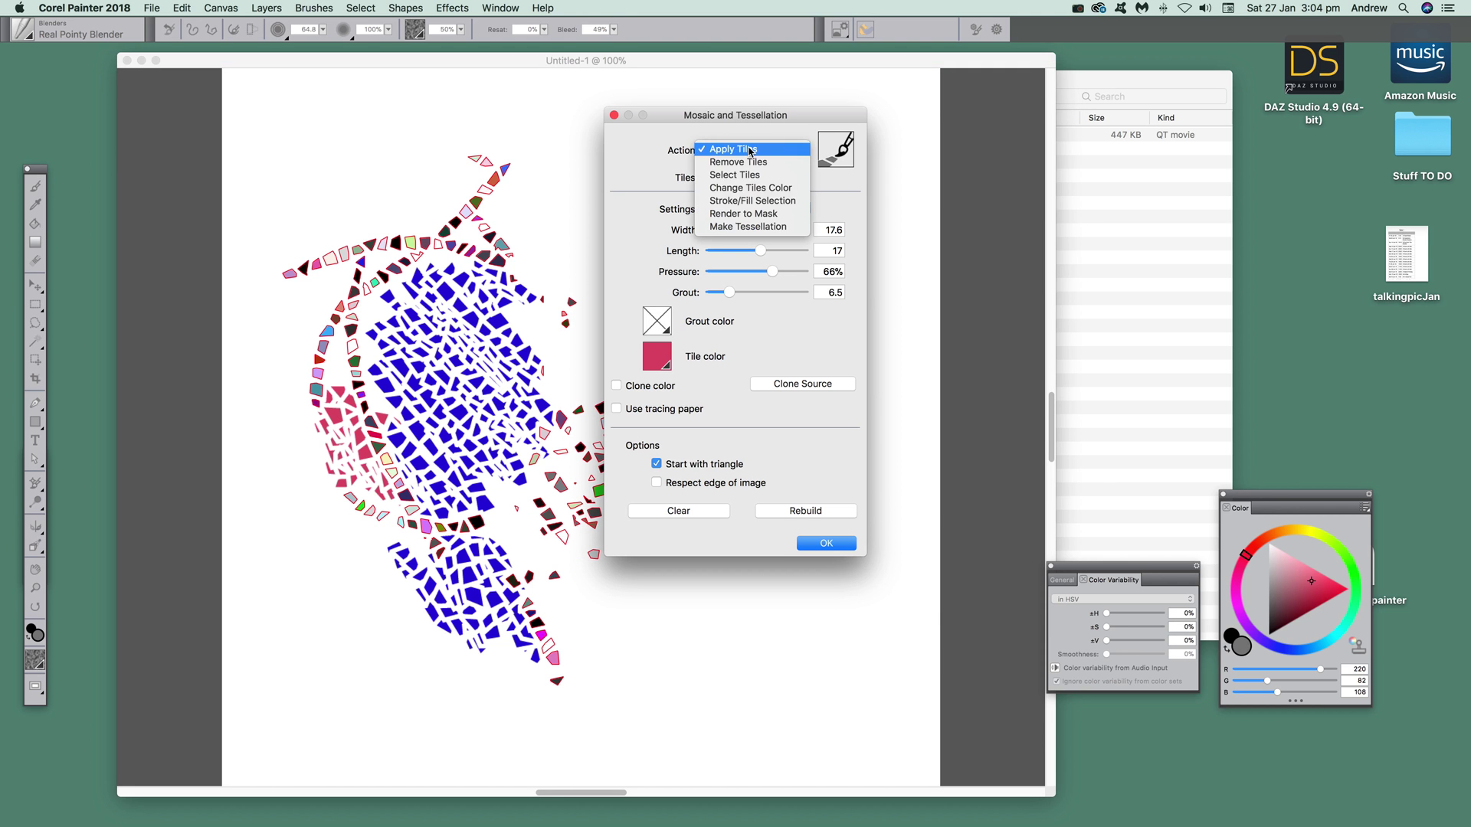
click(747, 187)
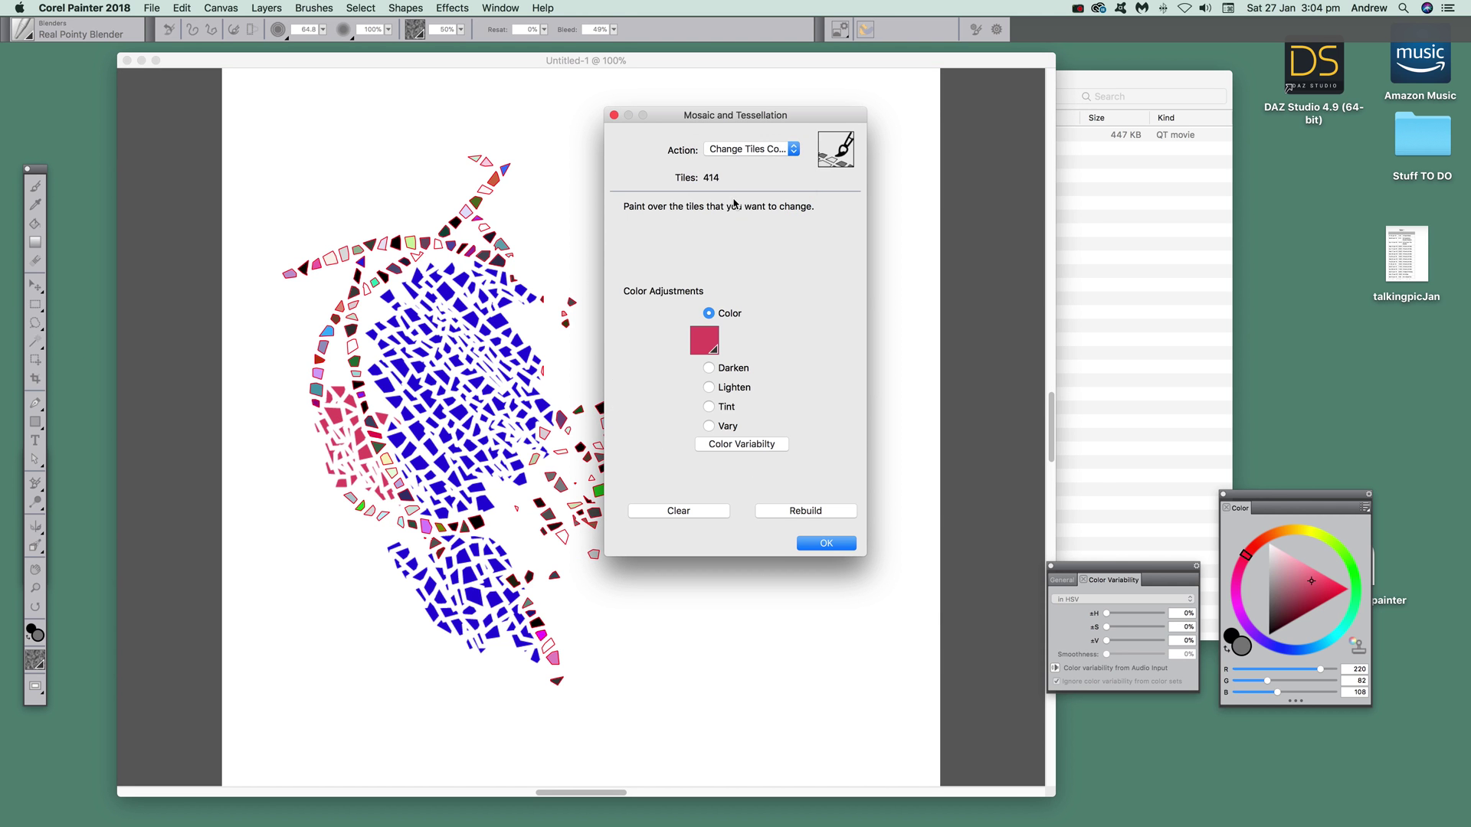
click(712, 344)
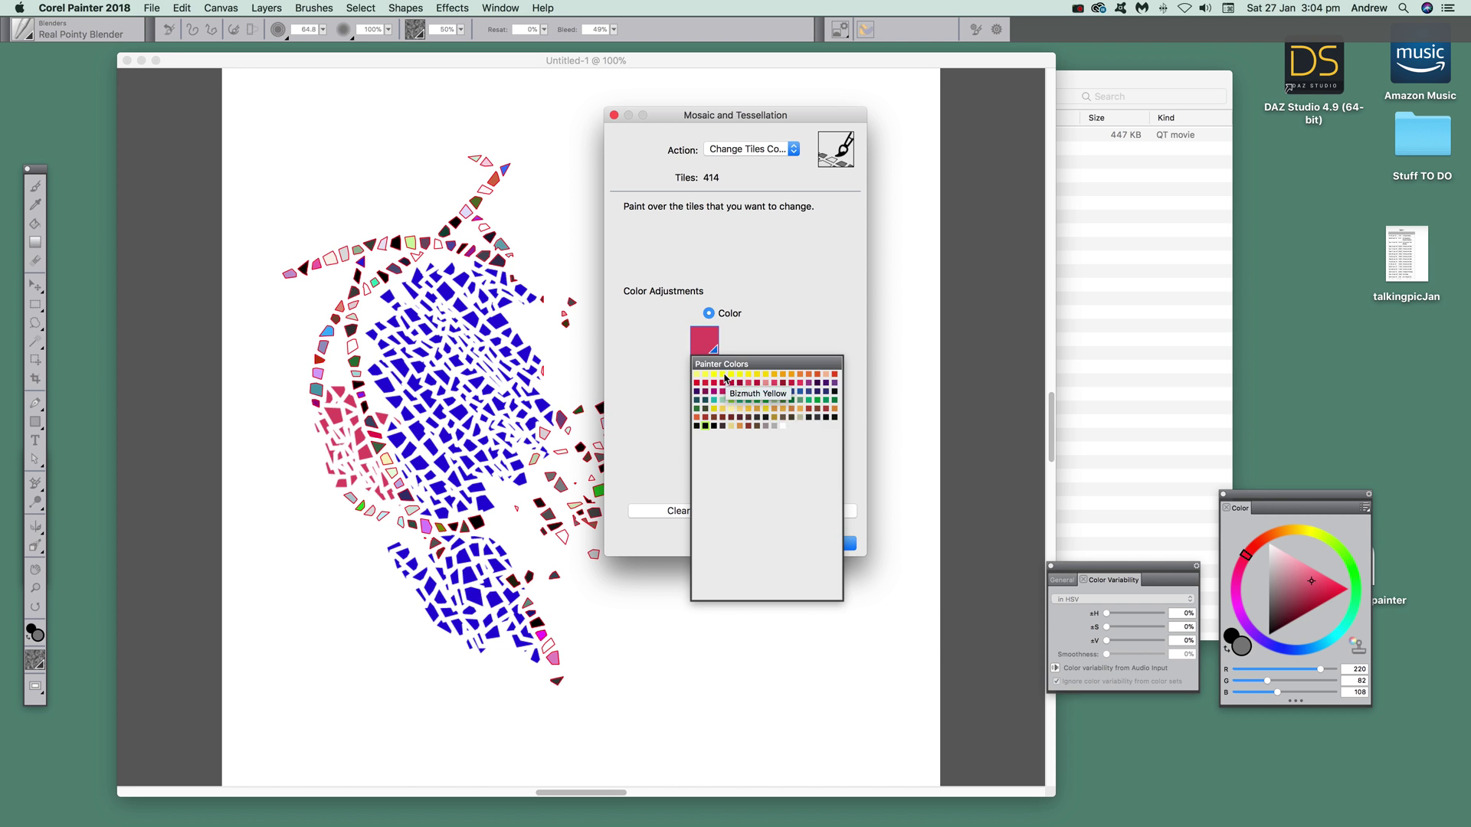
click(725, 376)
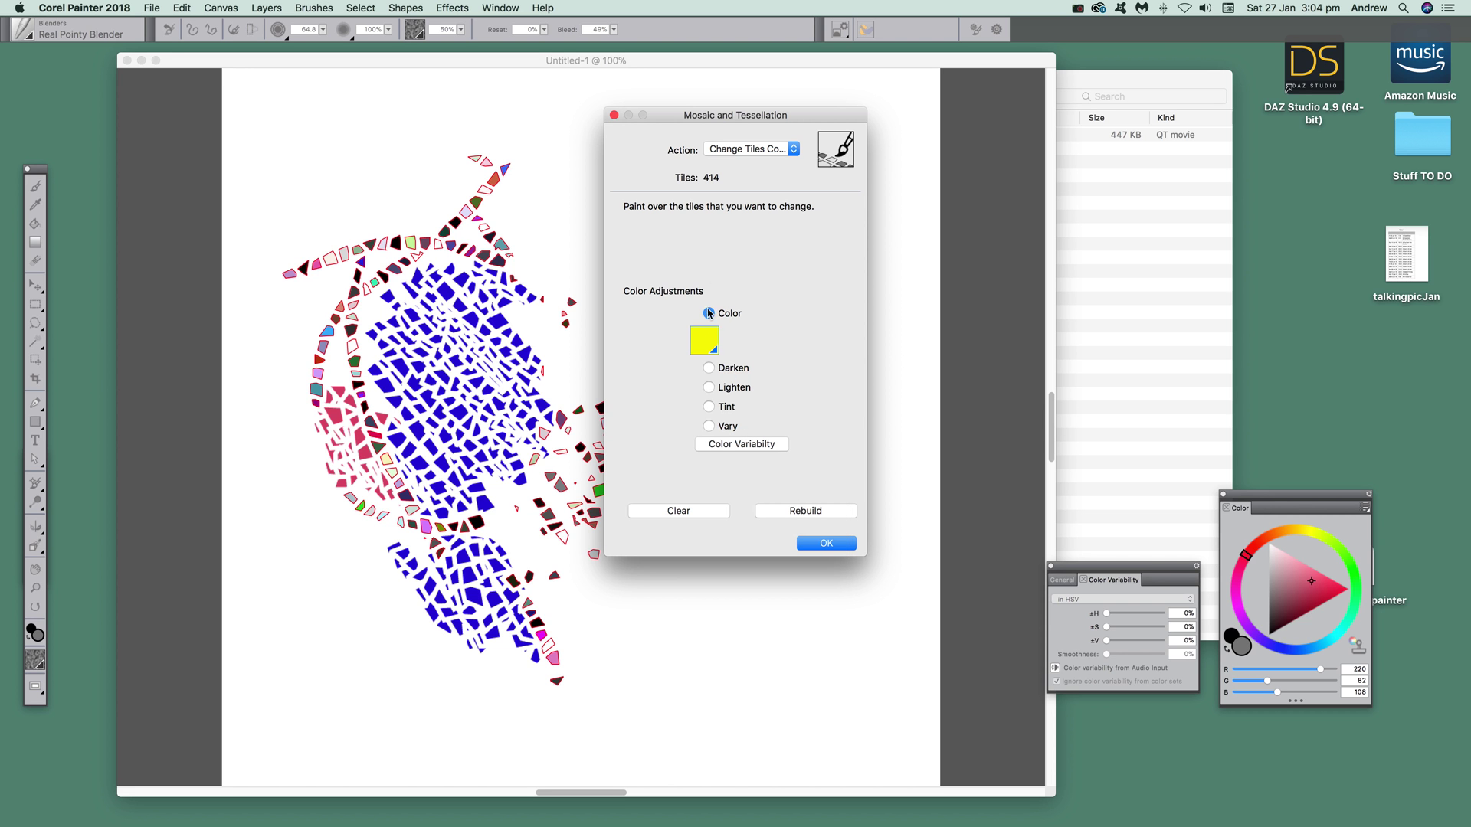
mouse_move(459, 360)
mouse_down()
mouse_move(471, 462)
mouse_move(386, 379)
mouse_move(458, 499)
mouse_move(425, 373)
mouse_move(467, 373)
mouse_move(507, 432)
mouse_move(507, 406)
mouse_move(419, 347)
mouse_move(469, 441)
mouse_move(410, 369)
mouse_move(475, 481)
mouse_move(461, 375)
mouse_move(477, 380)
mouse_move(482, 404)
mouse_move(408, 346)
mouse_move(474, 404)
mouse_move(390, 349)
mouse_move(468, 464)
mouse_up()
click(709, 368)
click(709, 387)
- Tint the tiles in the center of the mosaic with red (R 233, G 1, B 45)
click(708, 407)
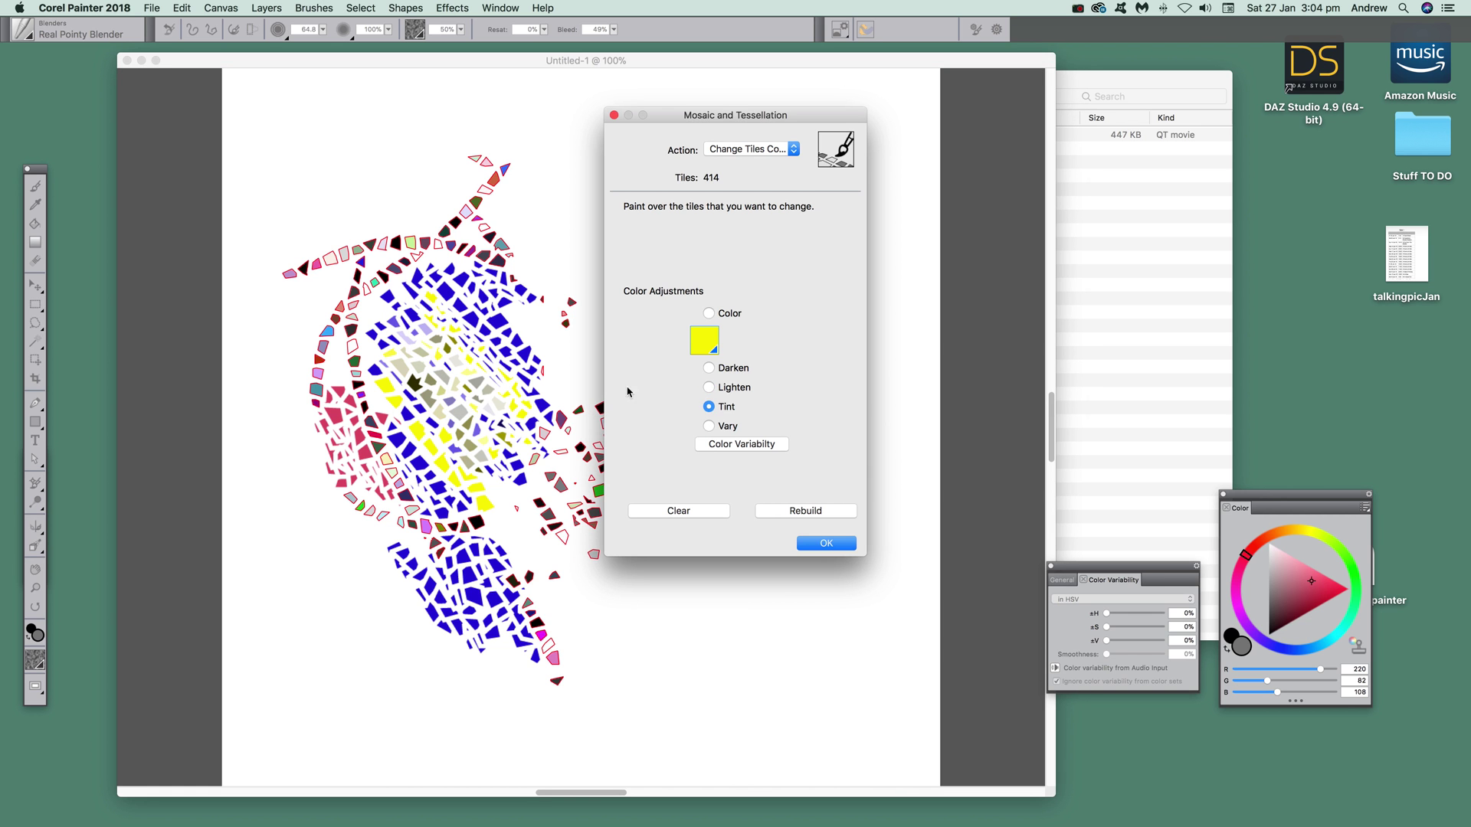
click(442, 377)
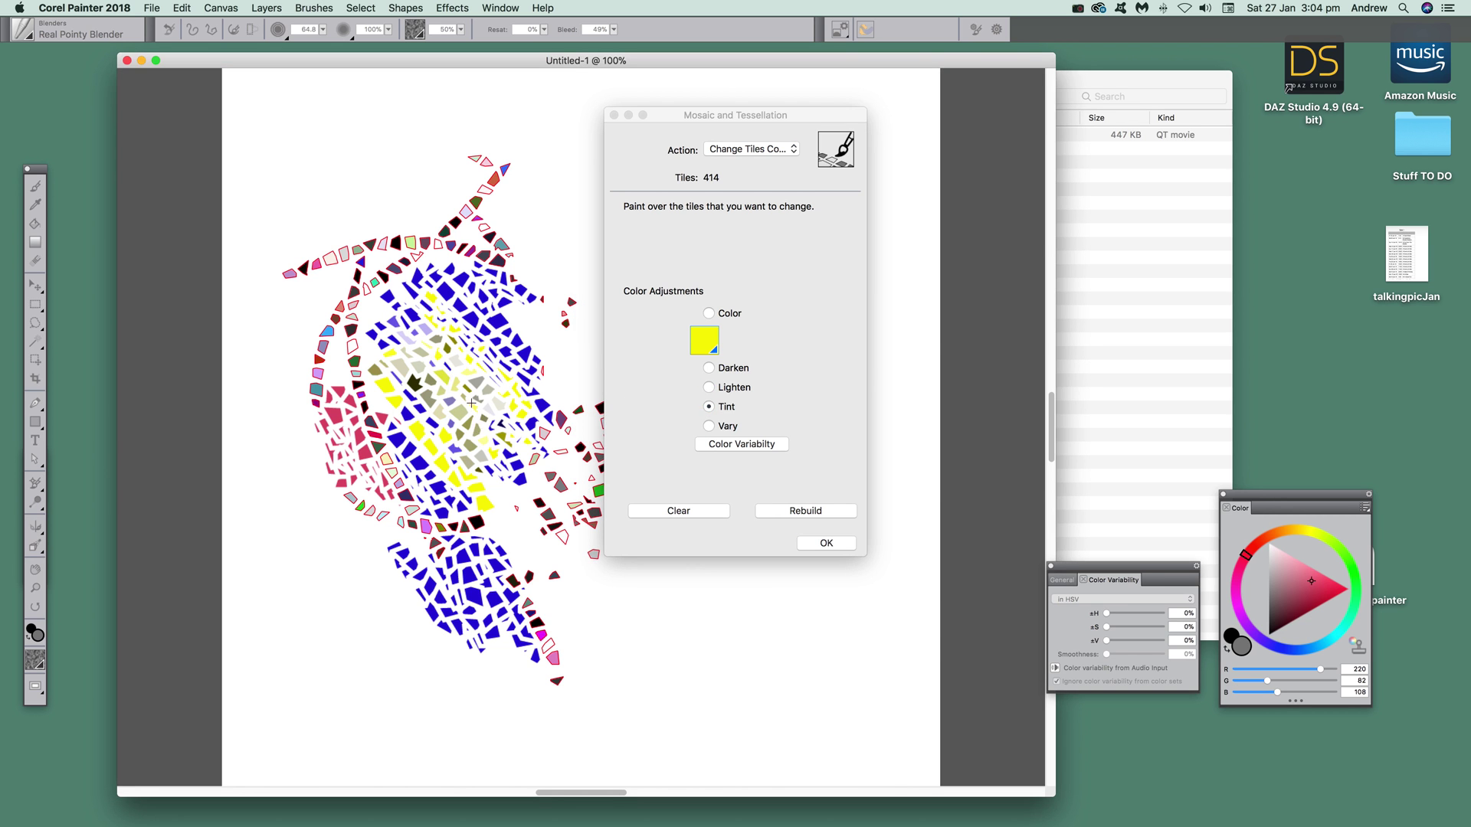
click(1341, 593)
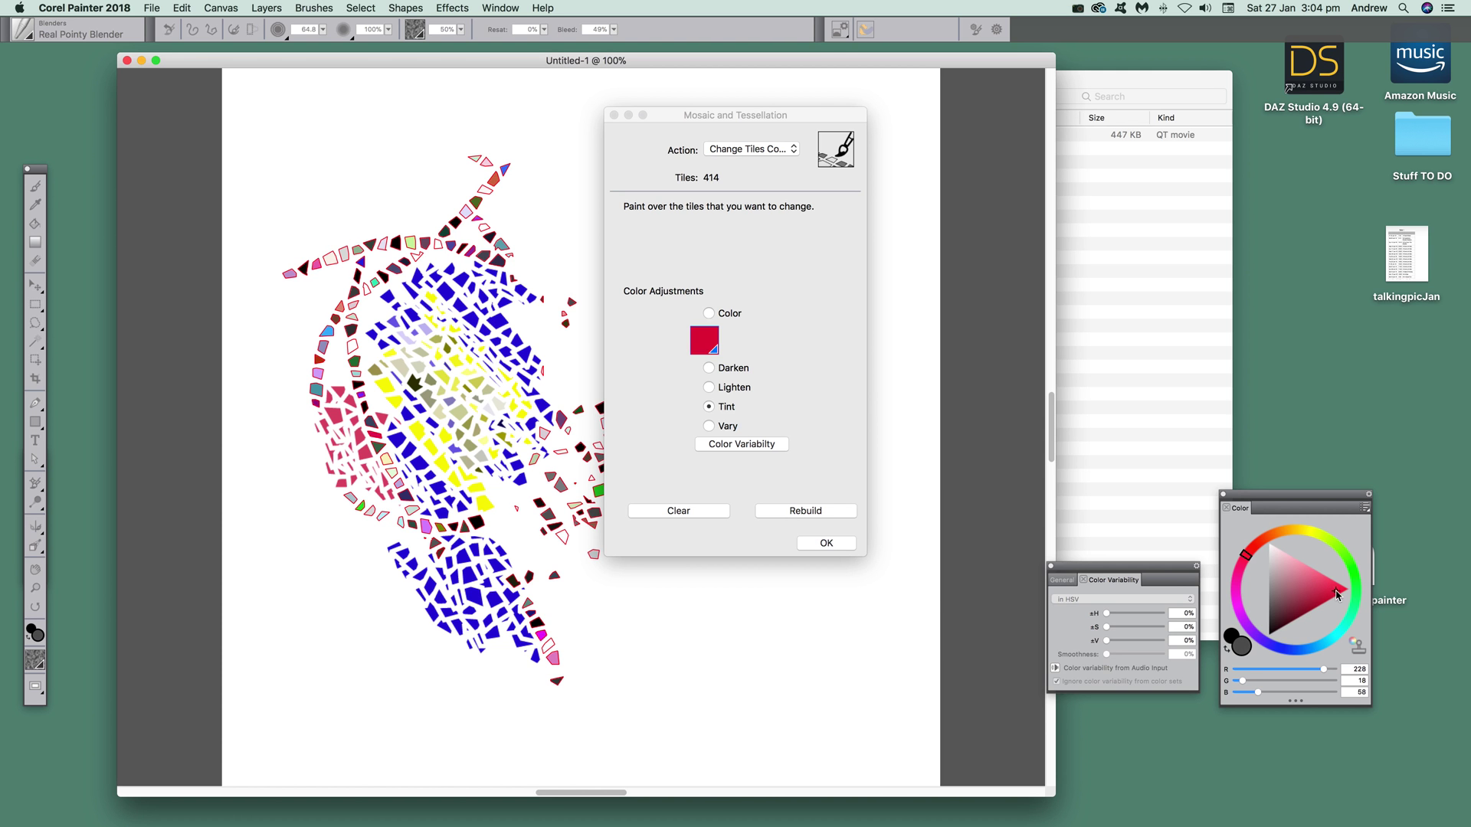
mouse_move(468, 356)
mouse_down()
mouse_move(497, 395)
mouse_move(577, 416)
mouse_up()
mouse_move(433, 366)
mouse_down()
mouse_move(474, 406)
mouse_move(468, 449)
mouse_move(413, 393)
mouse_move(436, 406)
mouse_move(417, 375)
mouse_move(453, 422)
mouse_move(437, 382)
mouse_move(513, 431)
mouse_move(446, 361)
mouse_move(484, 430)
mouse_move(409, 368)
mouse_move(467, 452)
mouse_up()
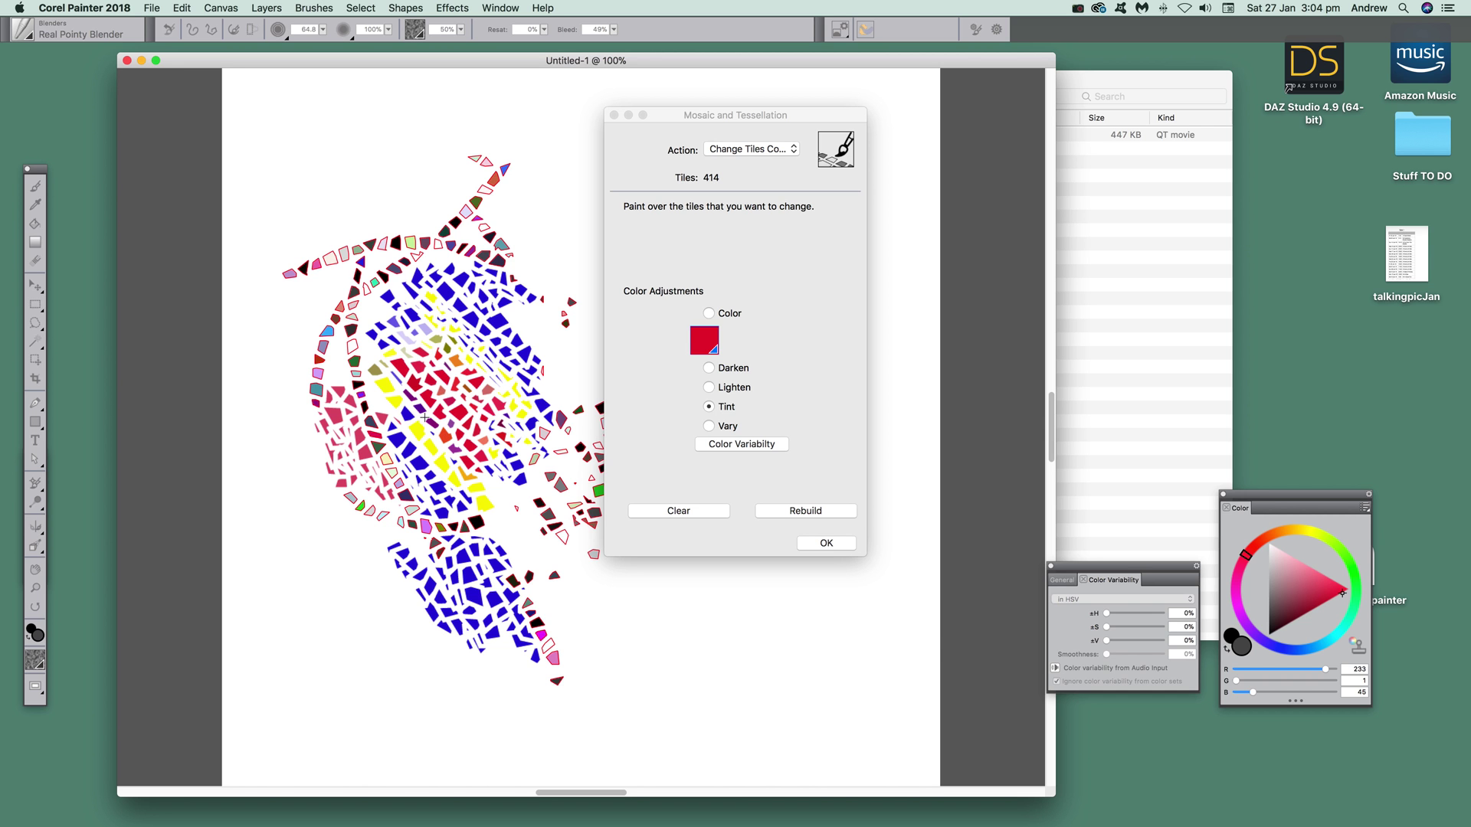
mouse_move(402, 390)
mouse_down()
mouse_move(385, 384)
mouse_move(441, 462)
mouse_move(408, 414)
mouse_up()
- Vary the colors of the central red tiles with 27% hue variability, and confirm the mosaic
click(709, 426)
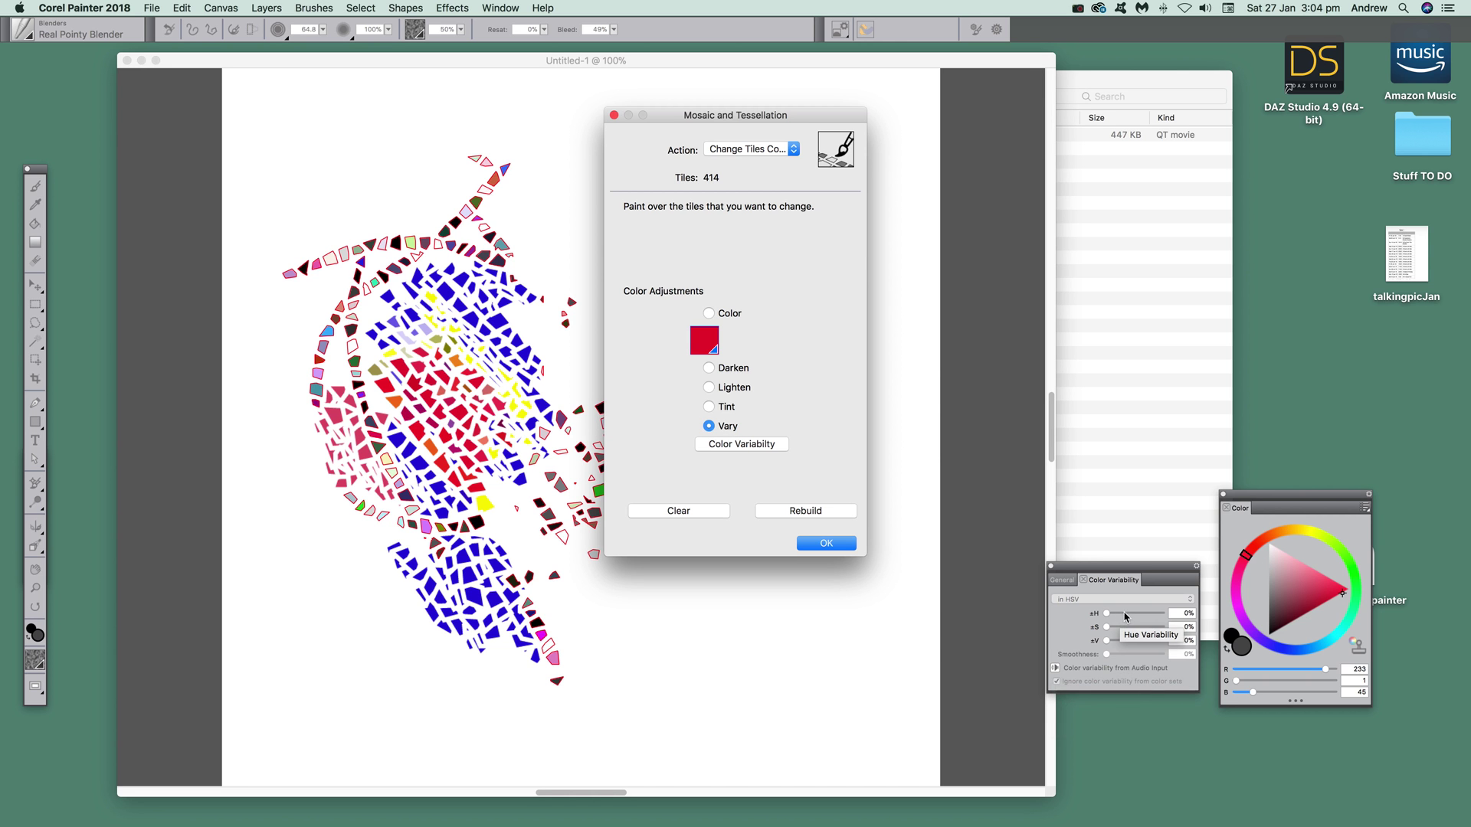
click(742, 451)
click(741, 451)
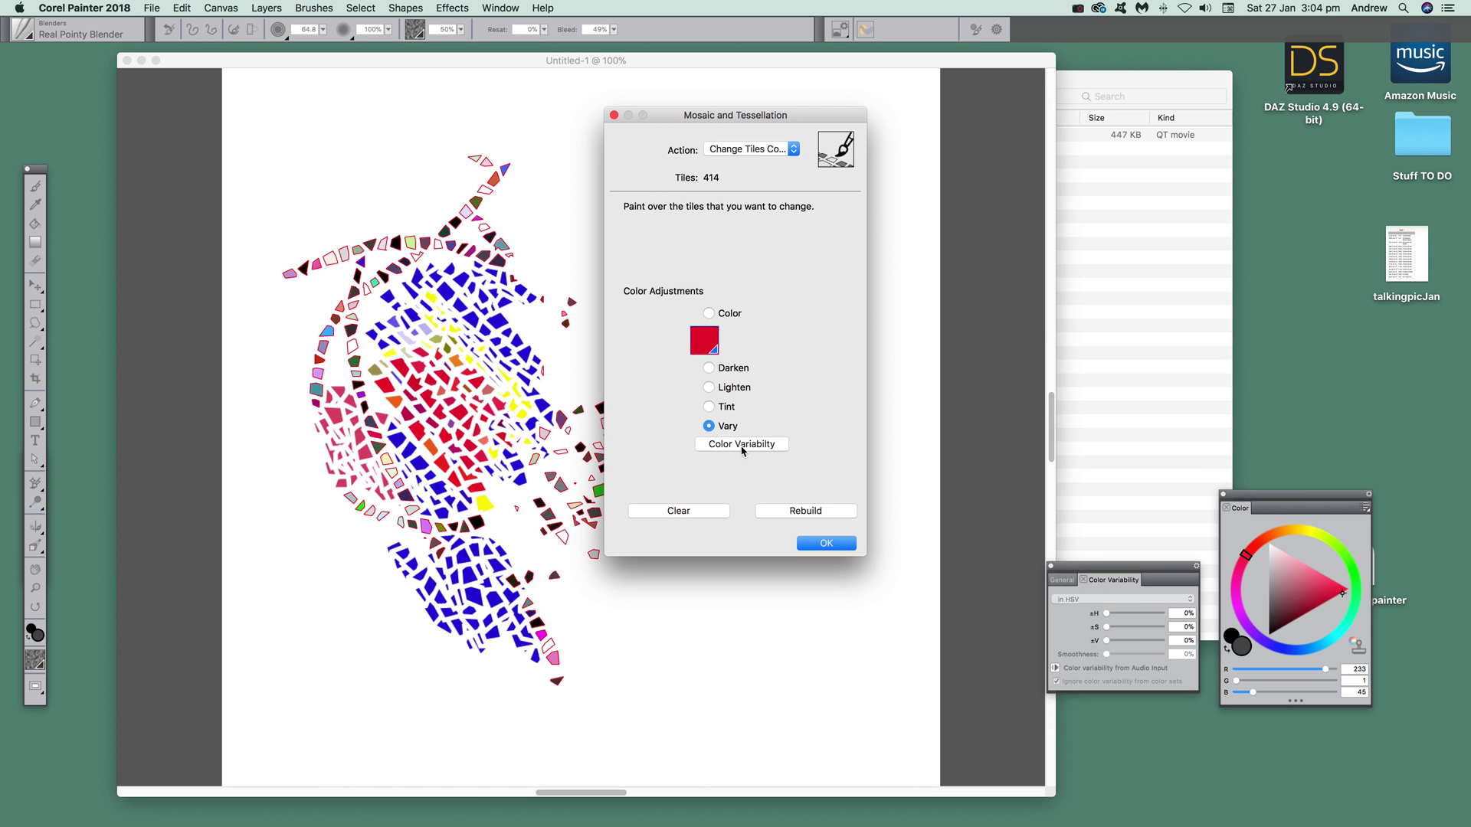
click(1136, 613)
mouse_move(456, 414)
mouse_down()
mouse_move(467, 452)
mouse_move(398, 390)
mouse_move(471, 445)
mouse_move(490, 417)
mouse_move(475, 373)
mouse_move(521, 413)
mouse_move(471, 348)
mouse_up()
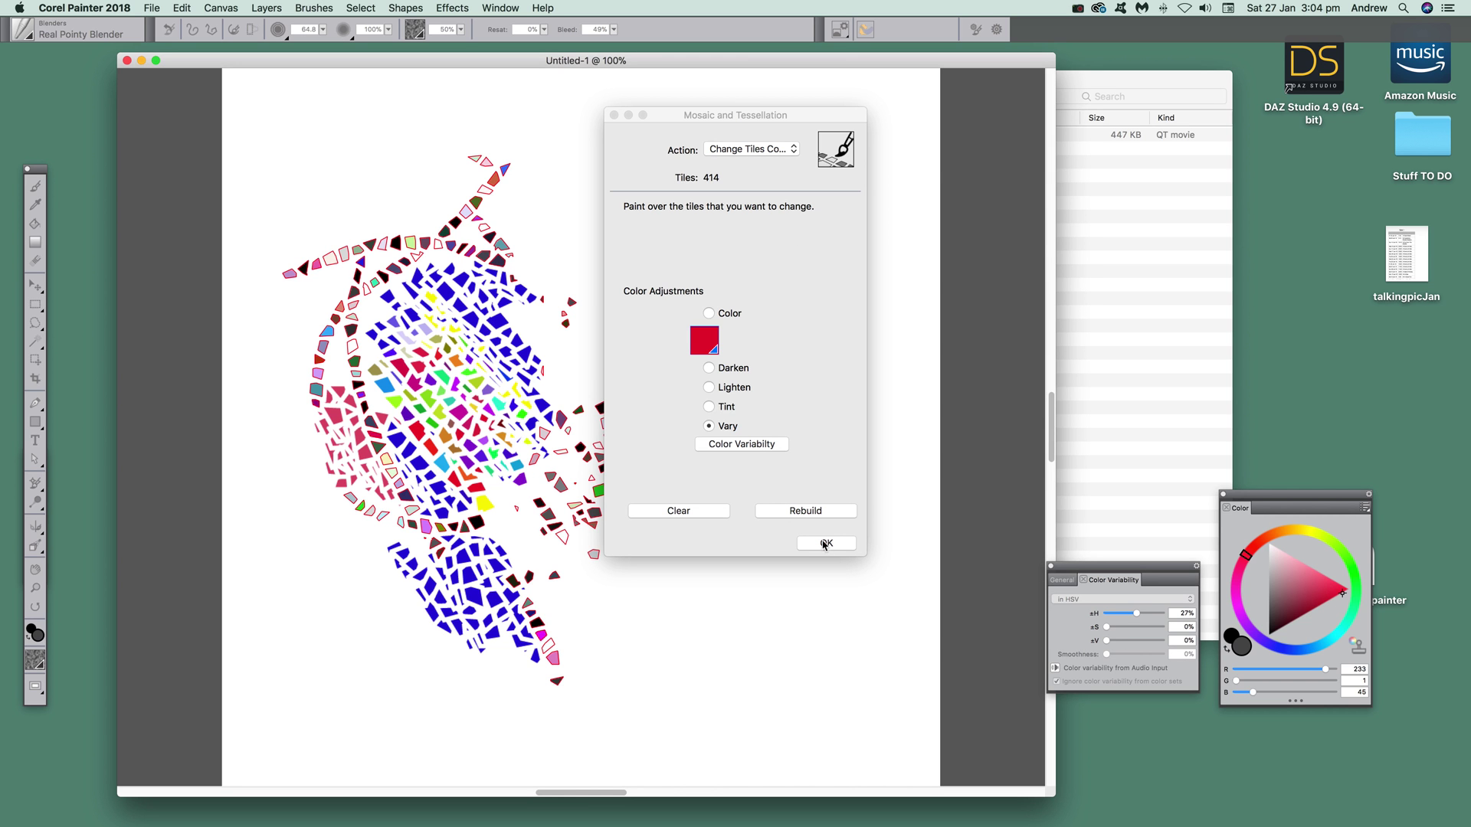
click(827, 549)
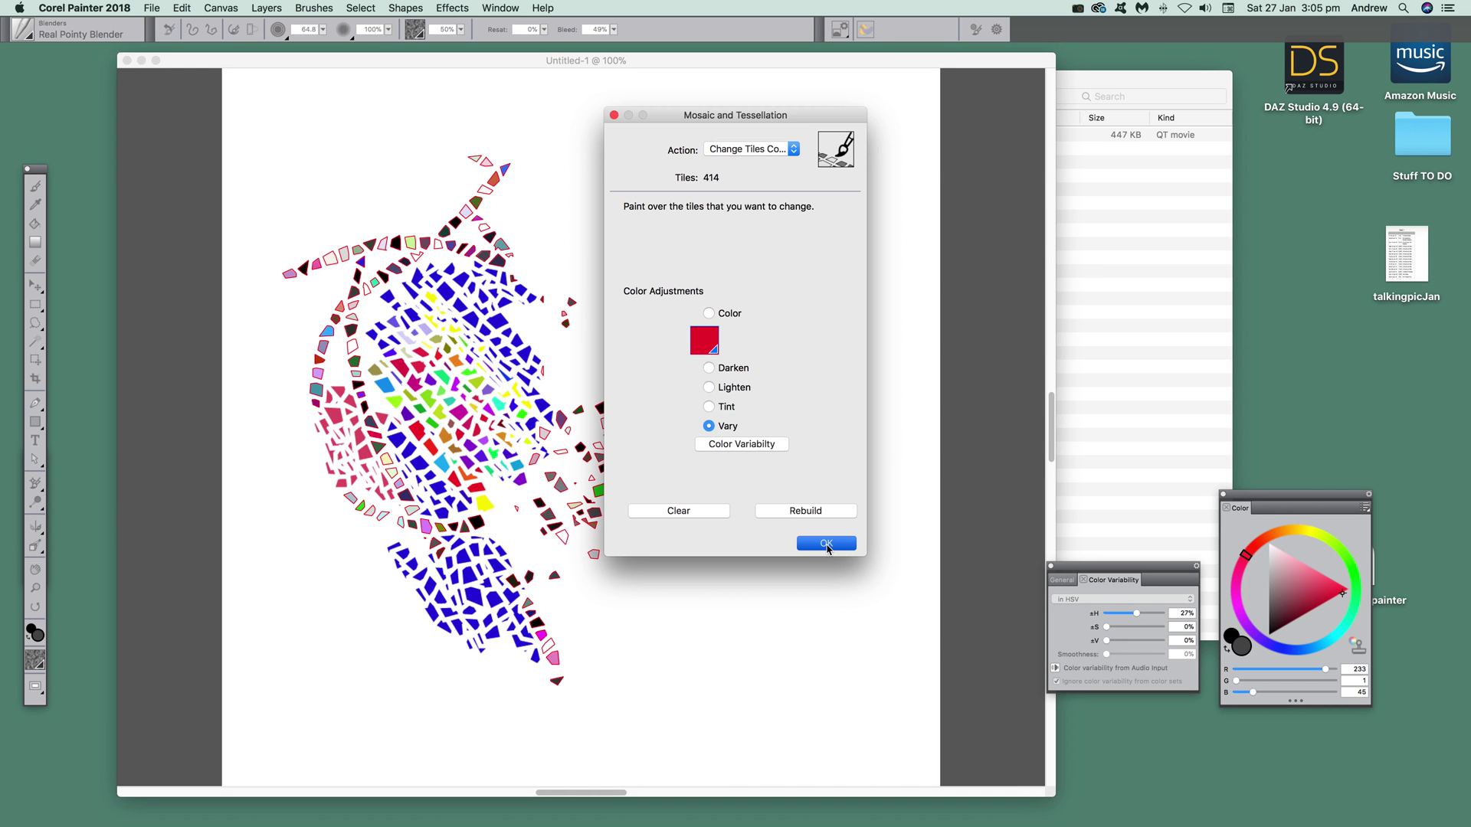
click(826, 545)
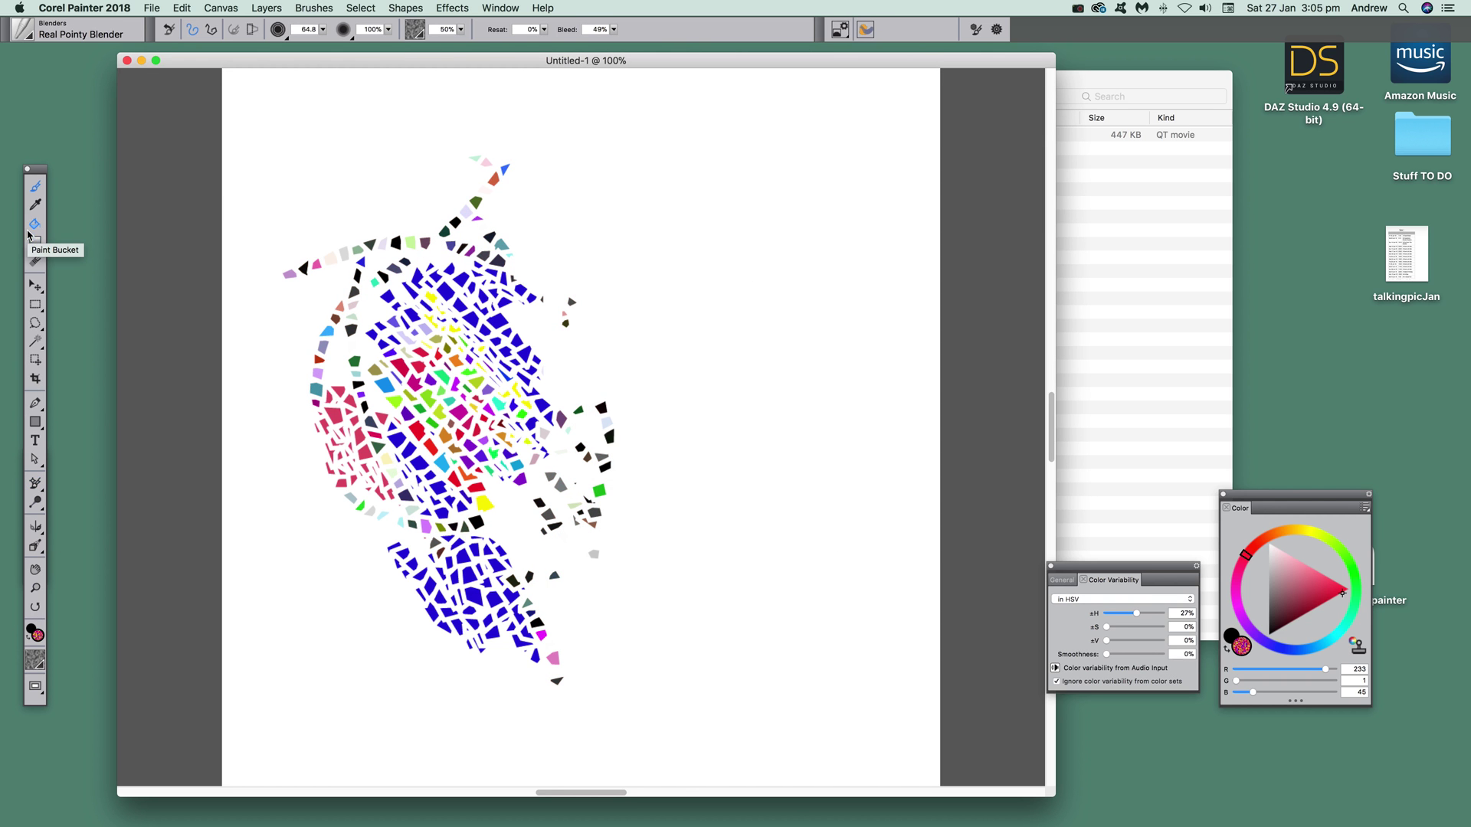
- Select a tall rectangle in the empty area beside the mosaic and stroke it with tiles using the Stroke/Fill Selection action
click(35, 304)
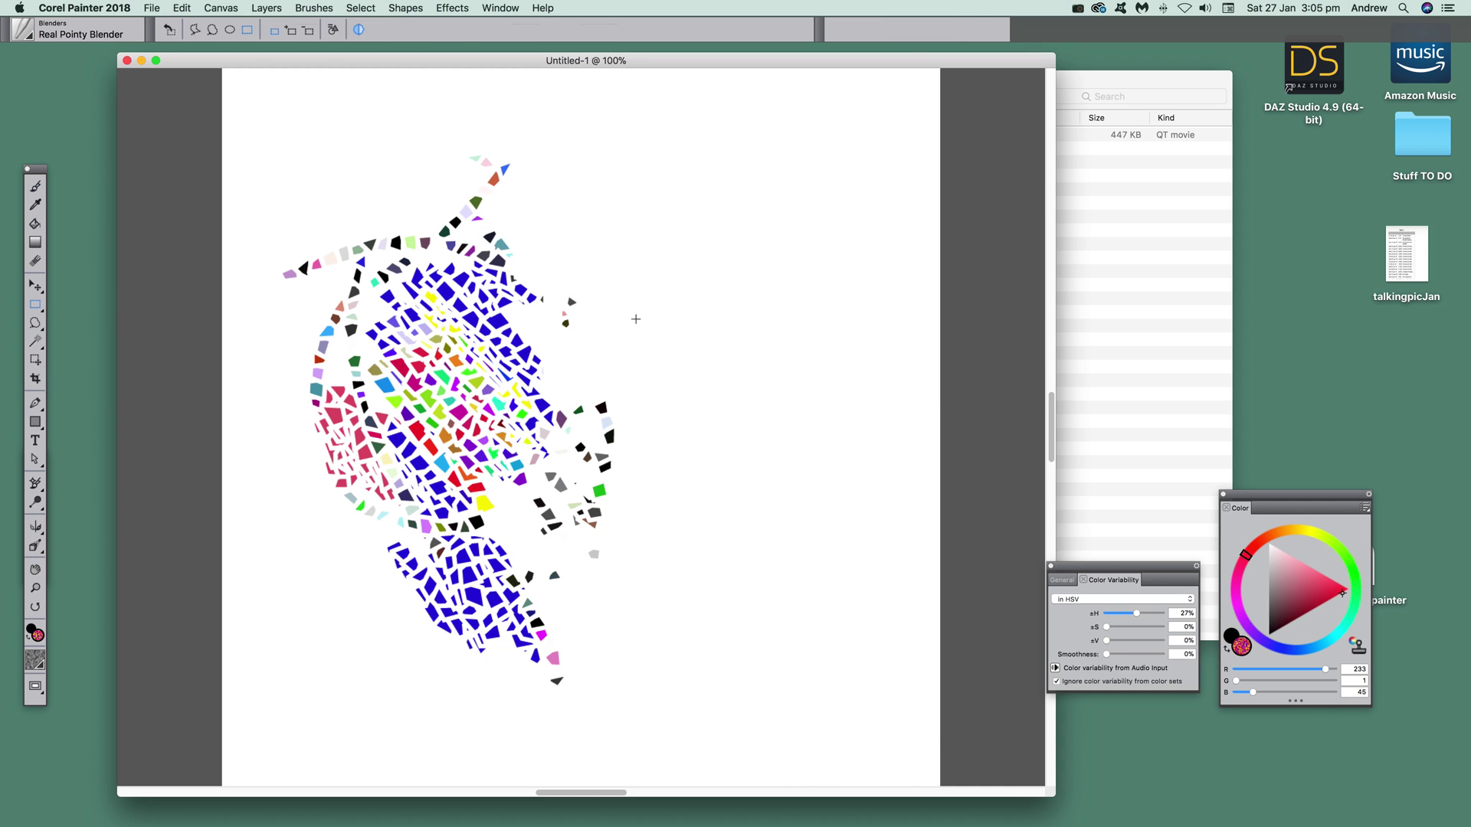
drag(620, 156, 909, 683)
click(451, 9)
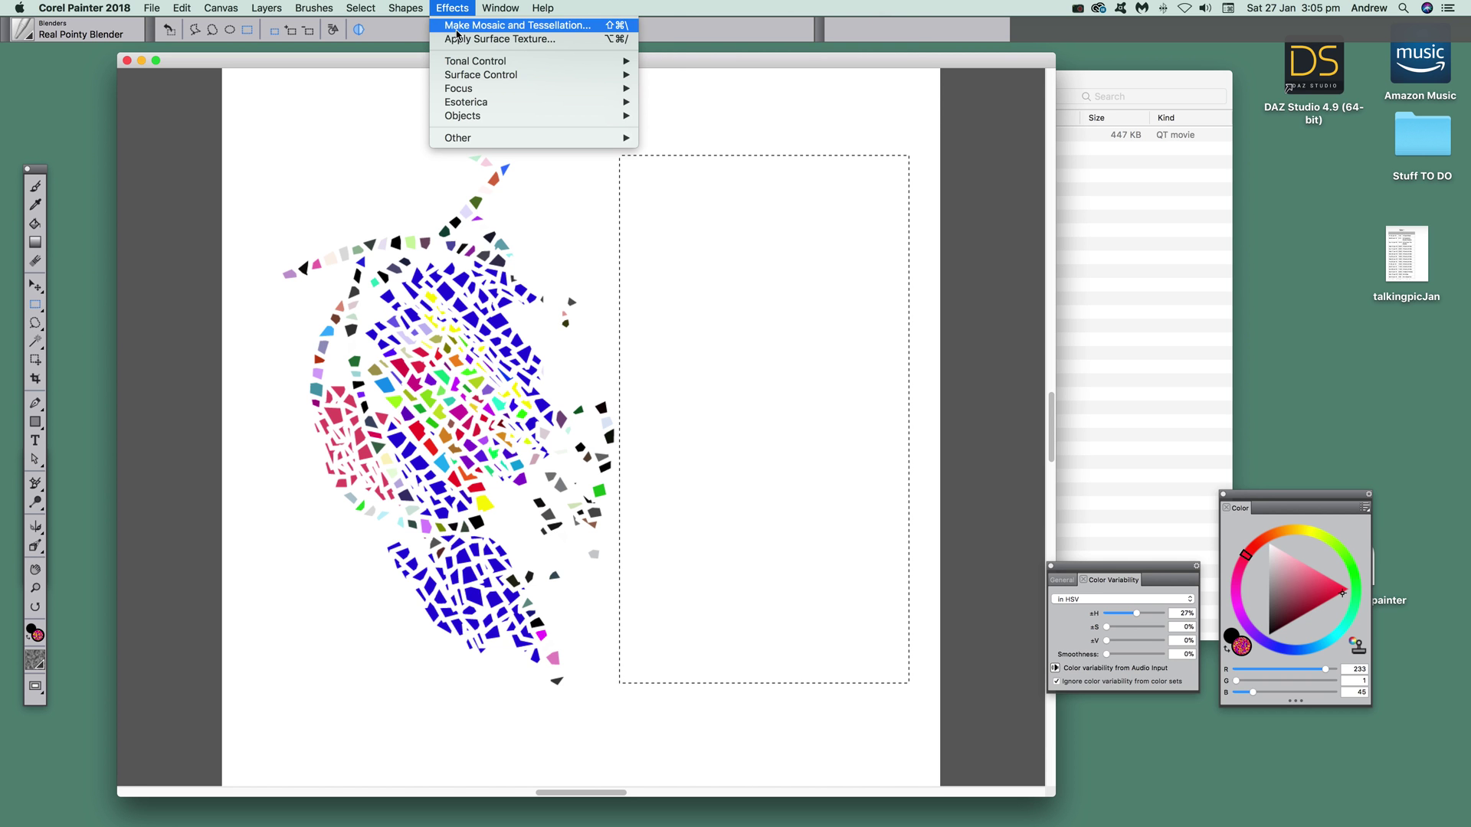
click(459, 25)
click(725, 148)
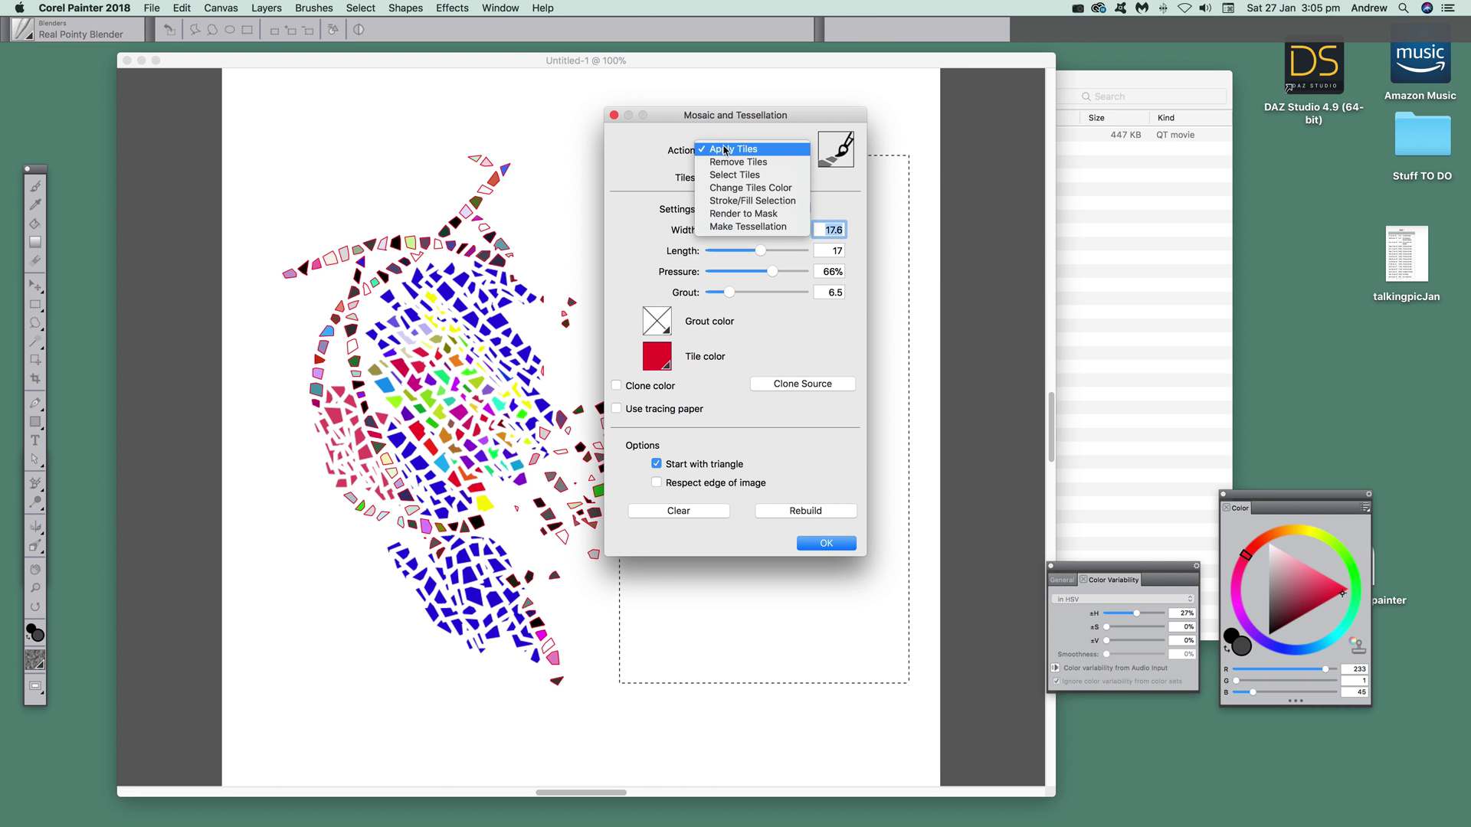
click(738, 203)
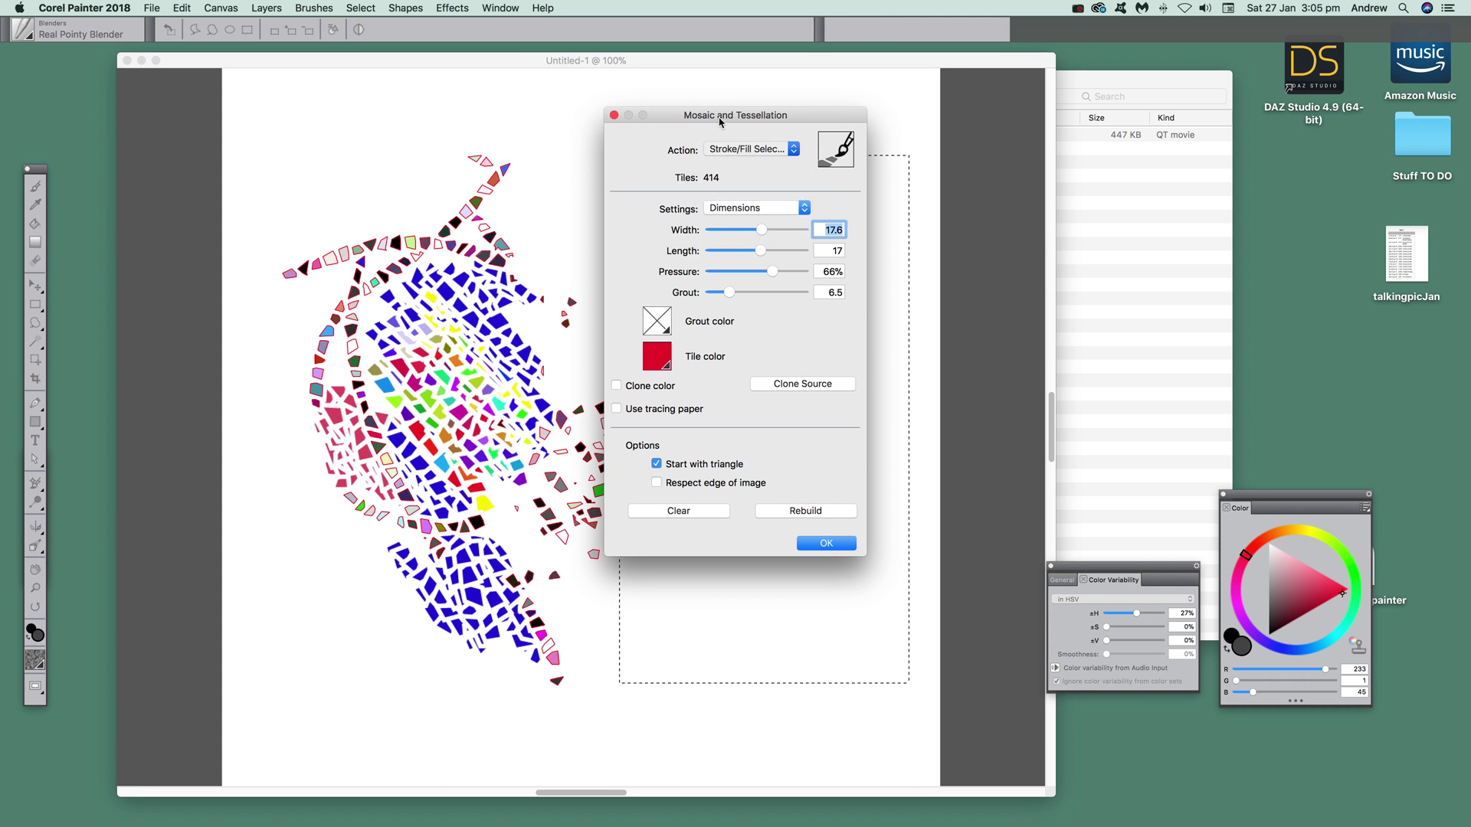
click(931, 322)
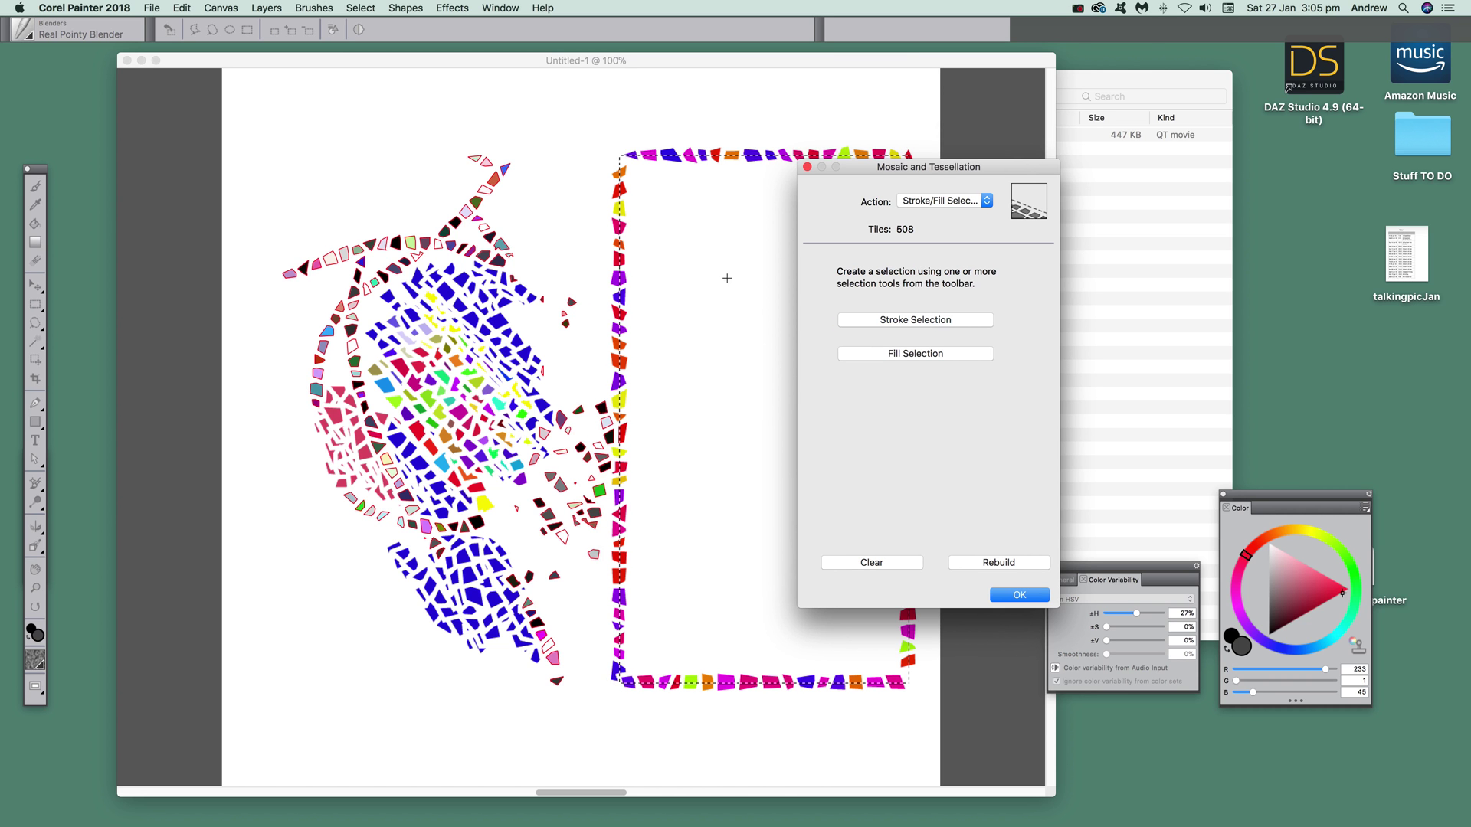
- Review the Apply Tiles settings, return to the Stroke/Fill Selection action, and stroke the rectangular selection a second time
click(909, 203)
click(925, 148)
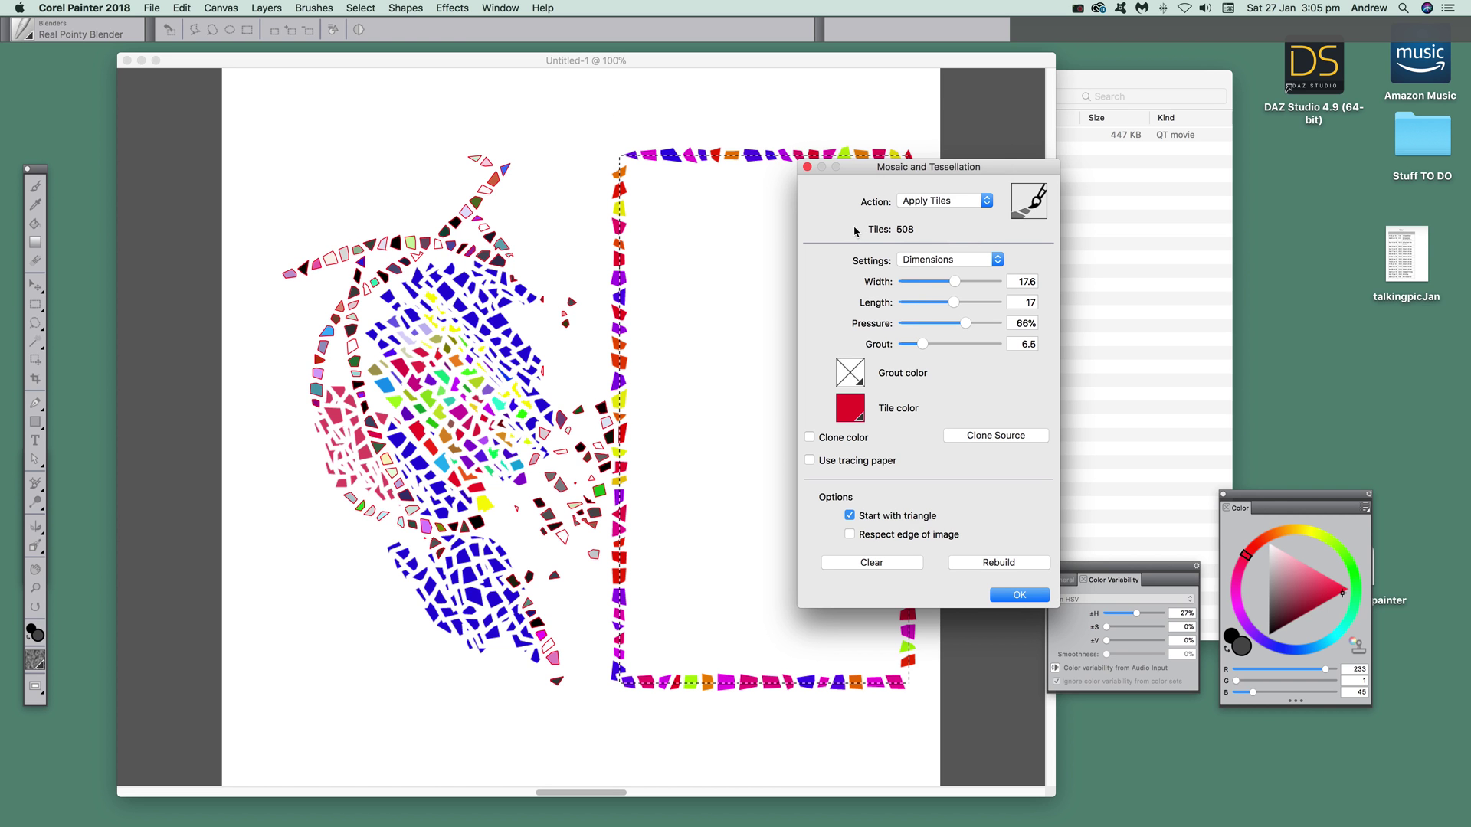
click(937, 201)
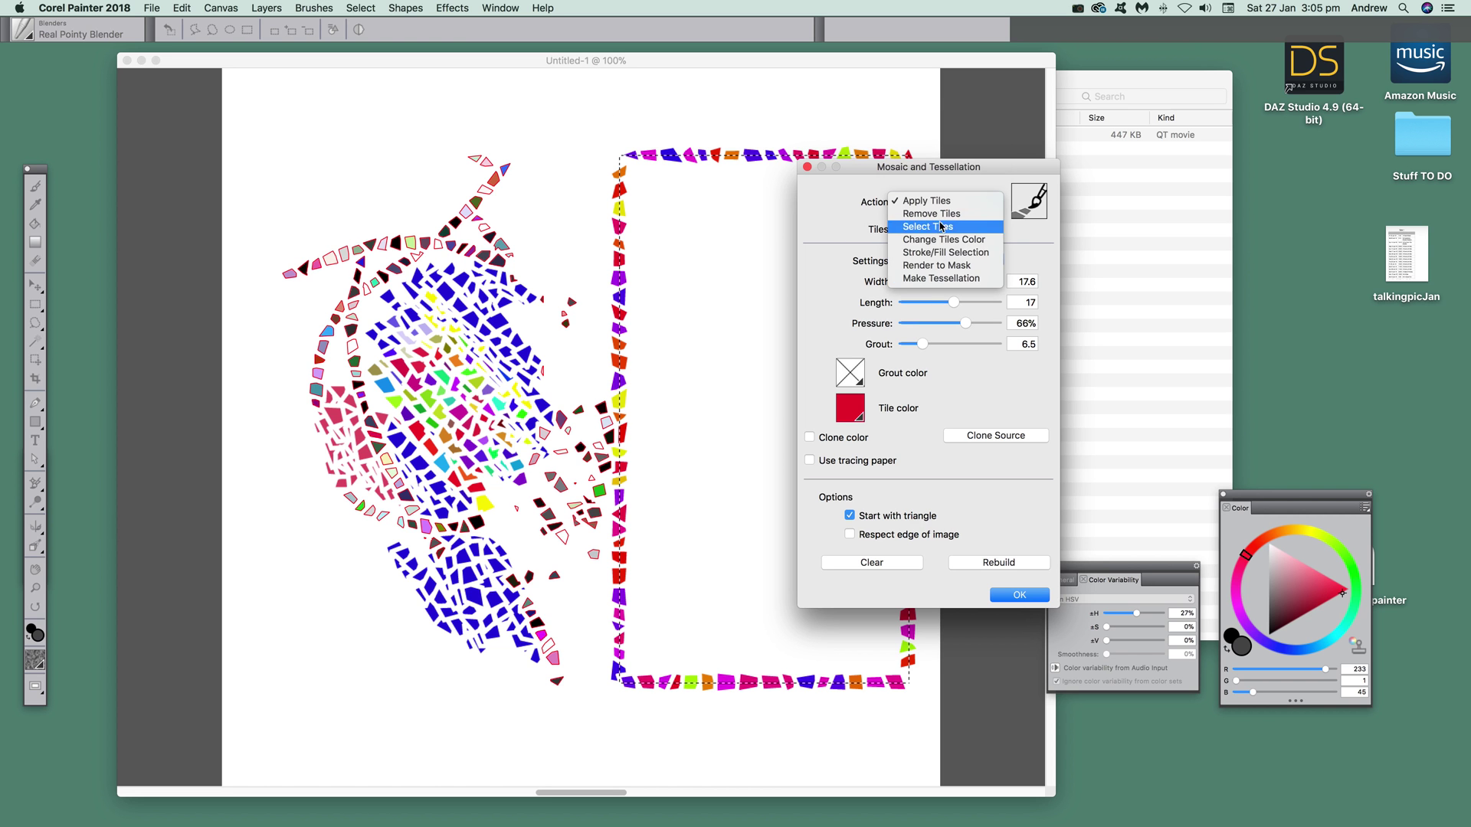
click(937, 253)
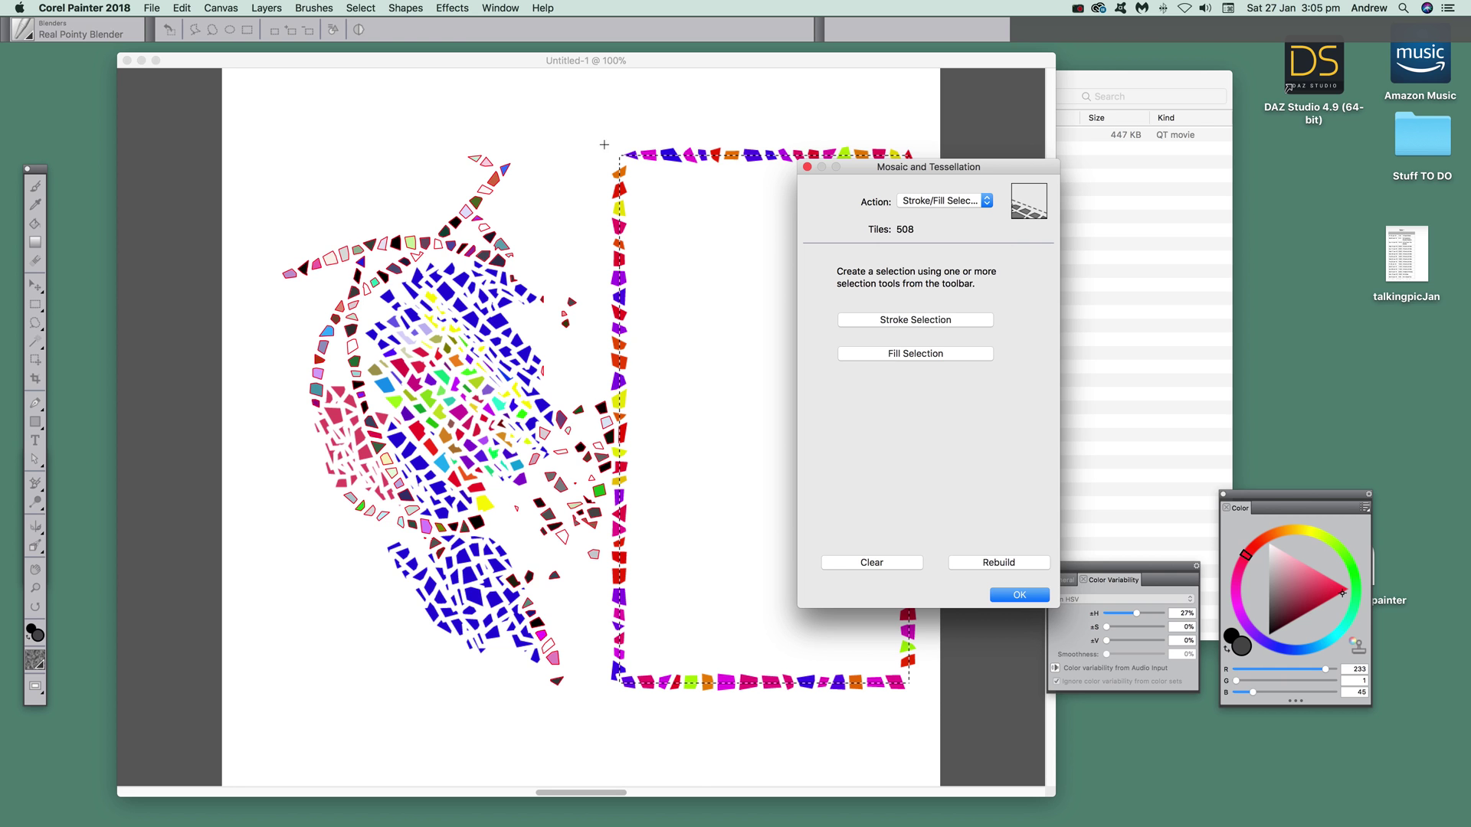
click(922, 322)
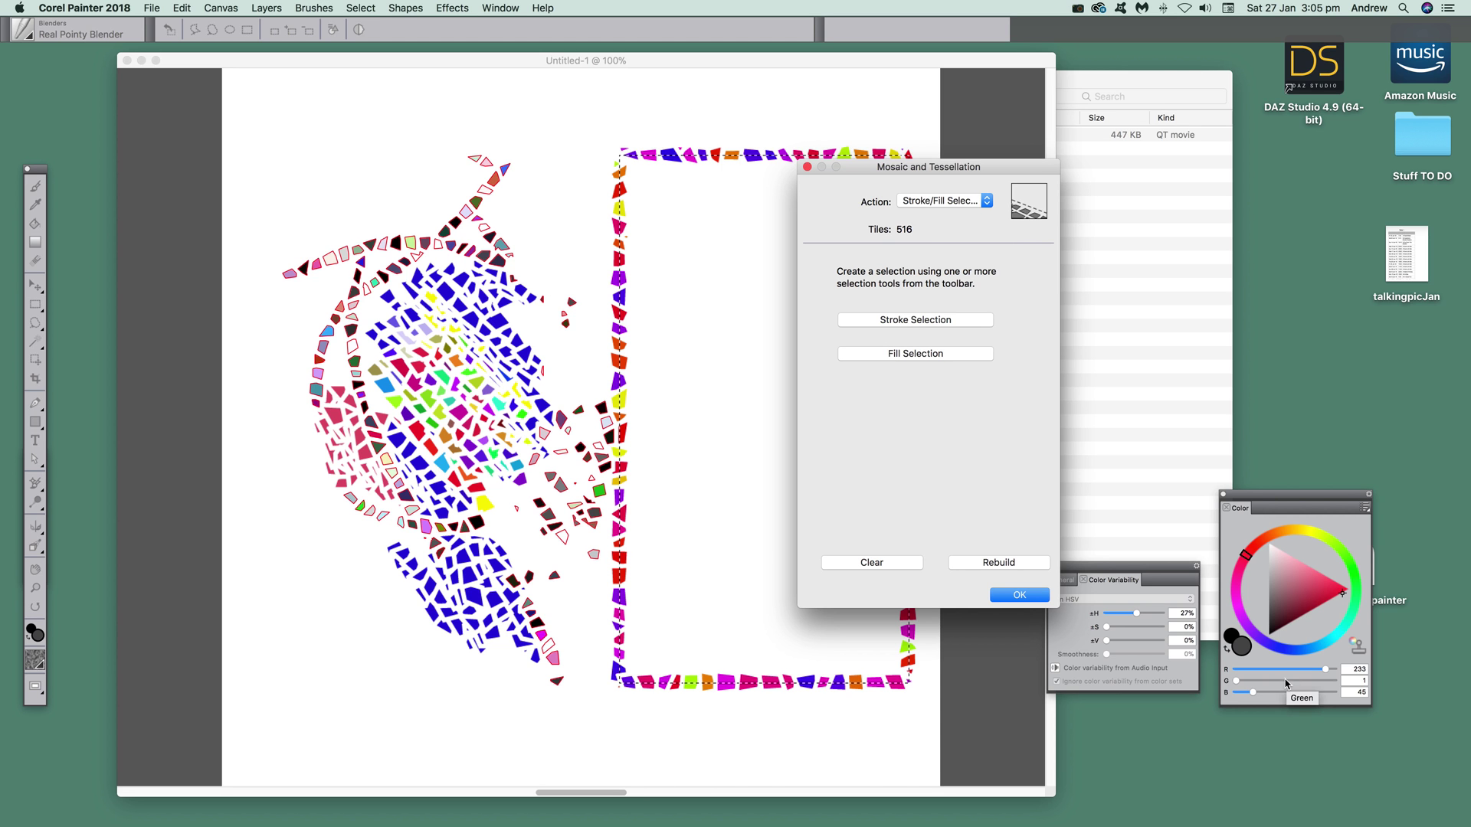
- Clear all tiles from the mosaic and stroke the rectangular selection again in red with 0% hue variability
drag(1135, 615, 1103, 615)
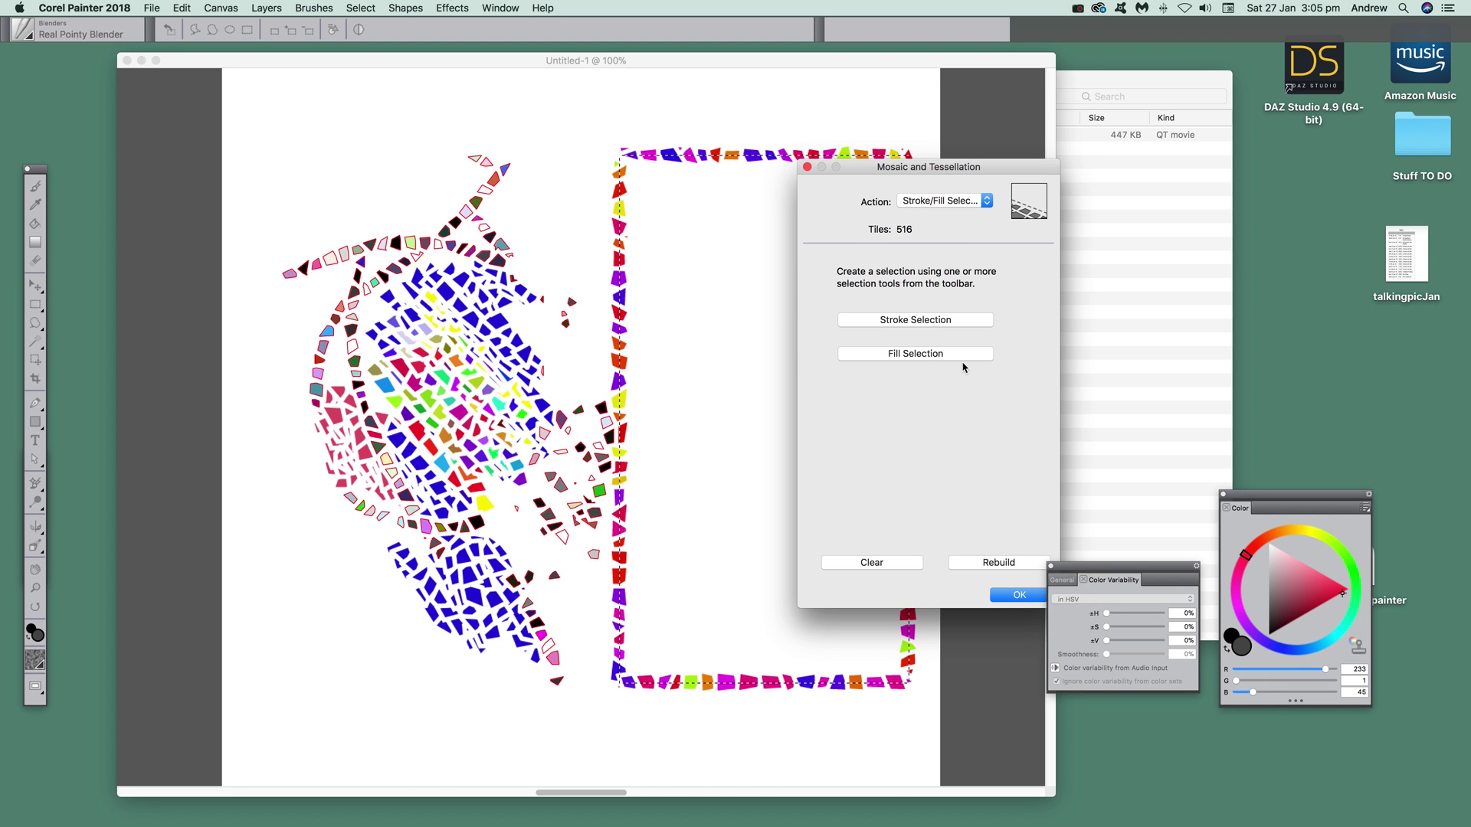
click(856, 564)
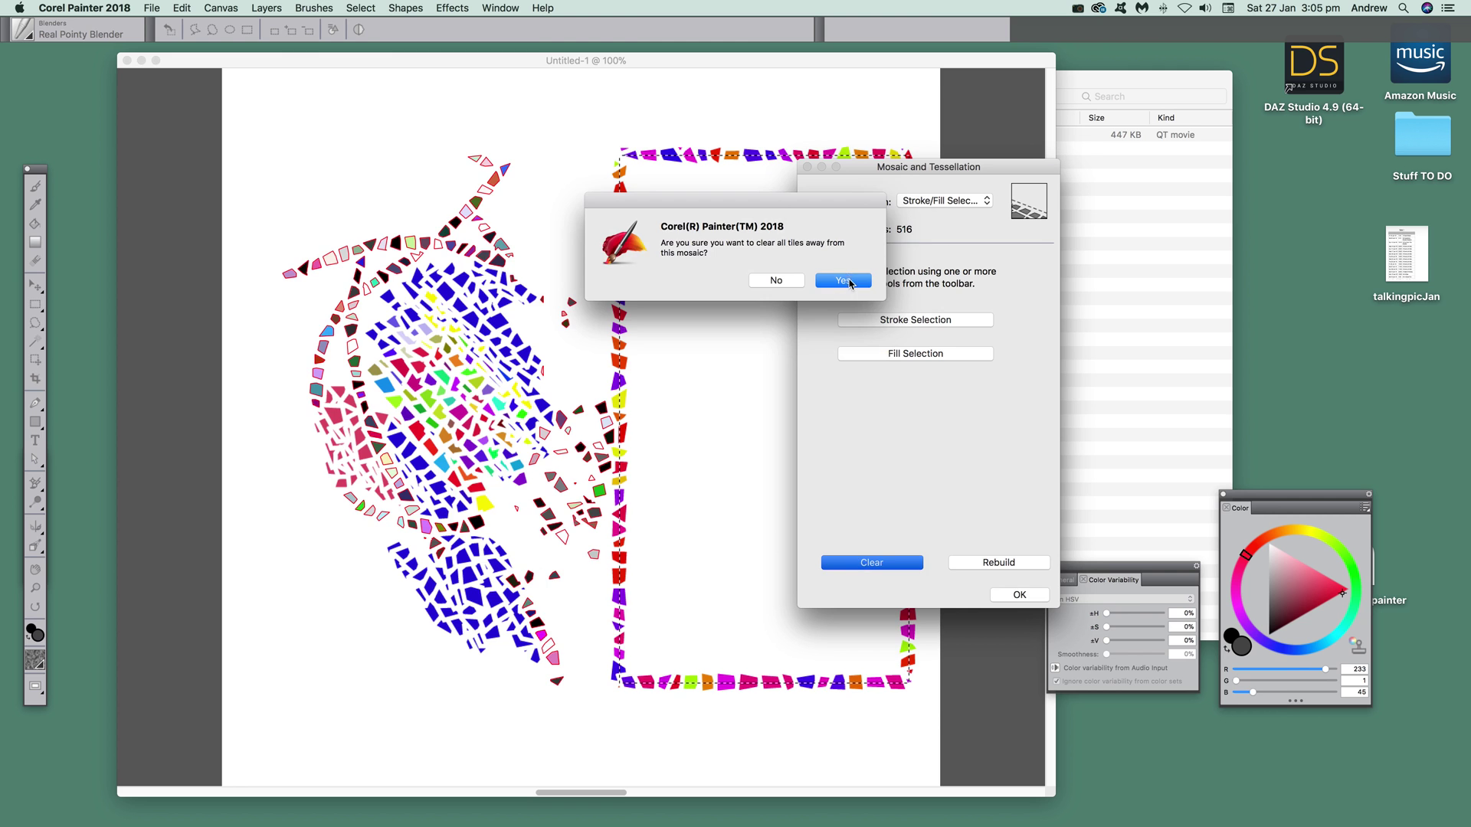
click(845, 282)
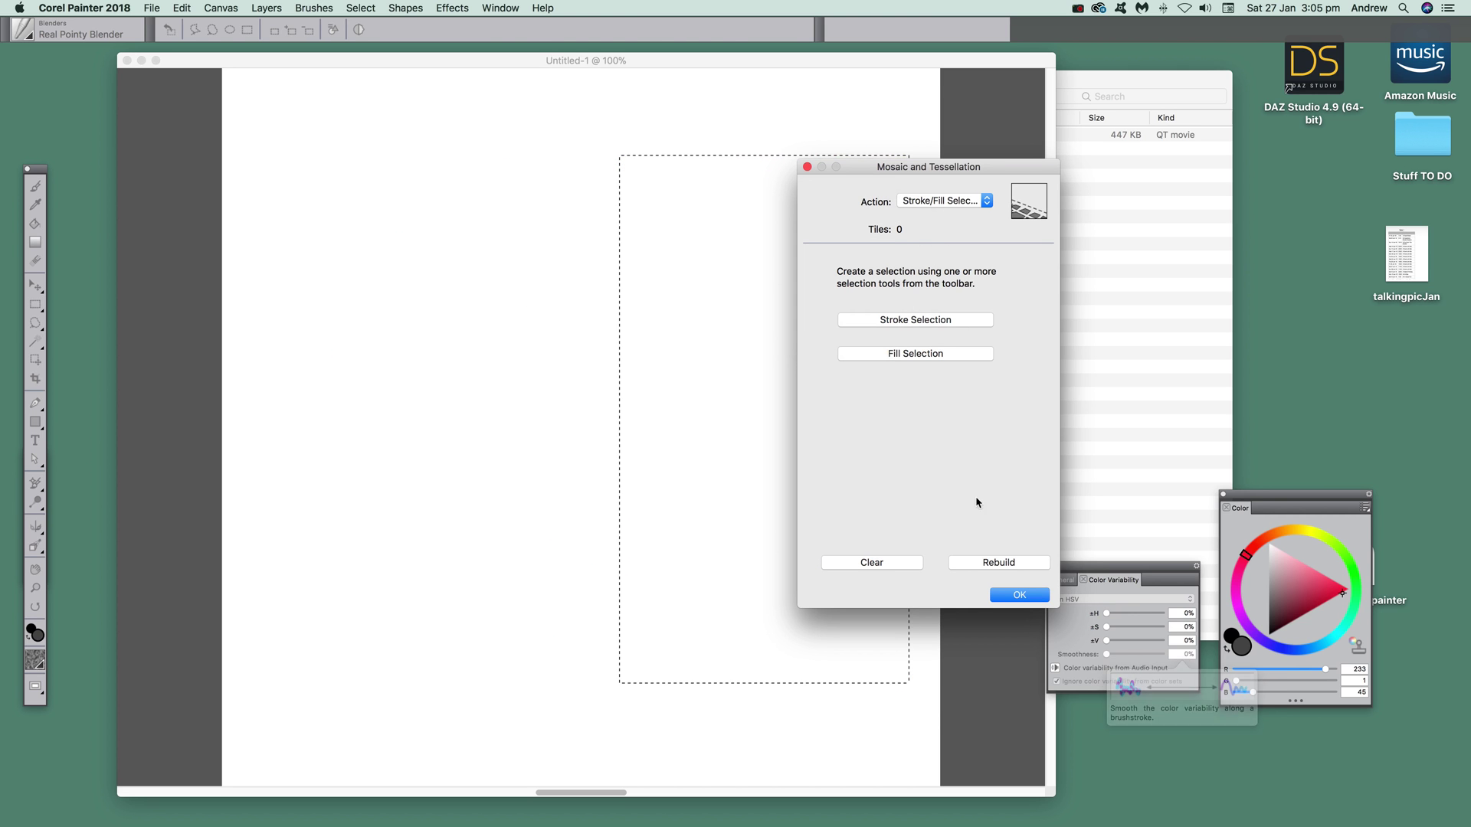
click(916, 322)
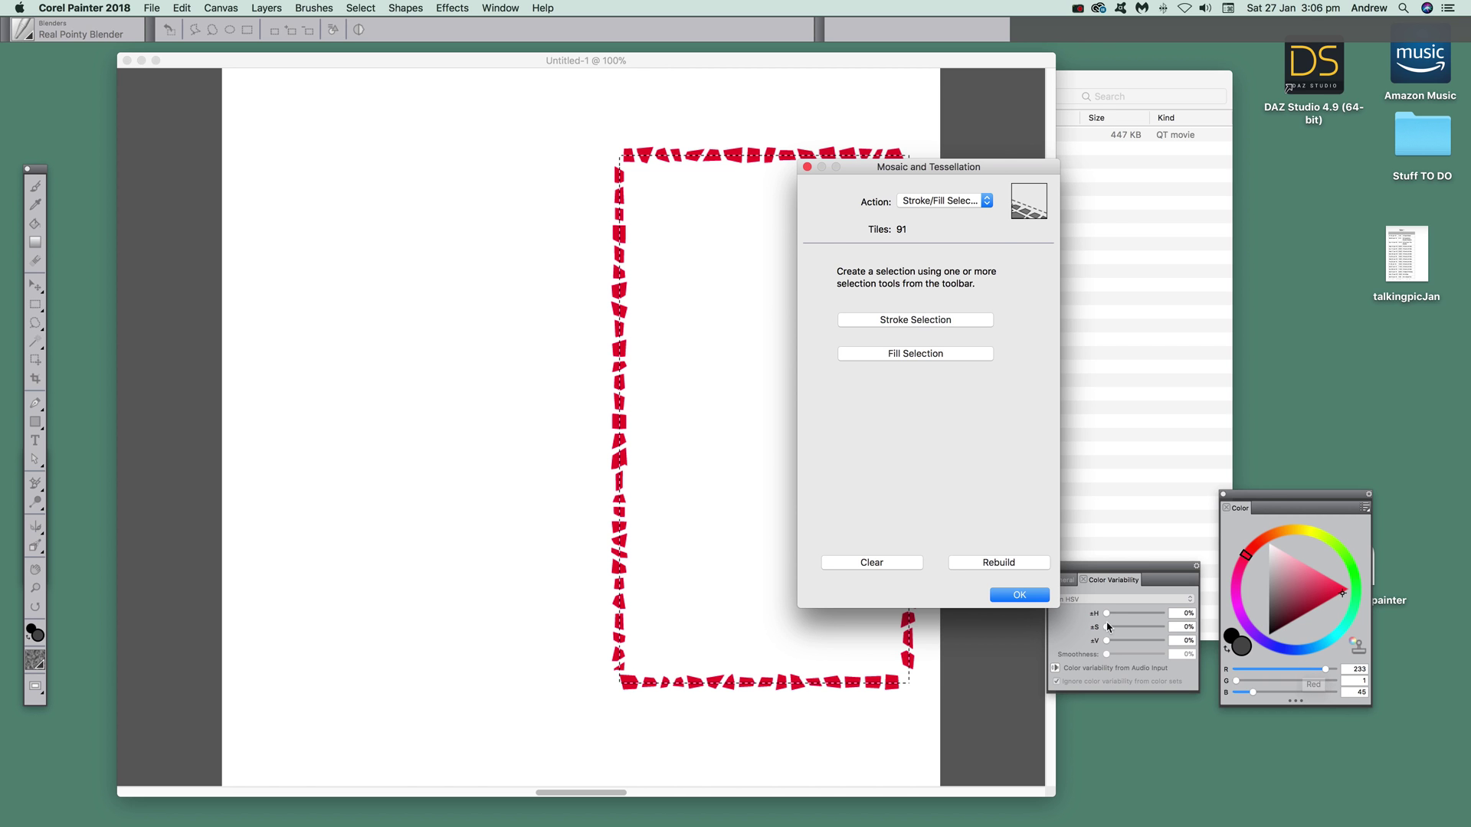
- Switch to the Apply Tiles action and paint broad areas of red tiles, 17.6 wide and 17 long, inside and outside the rectangular border
click(946, 203)
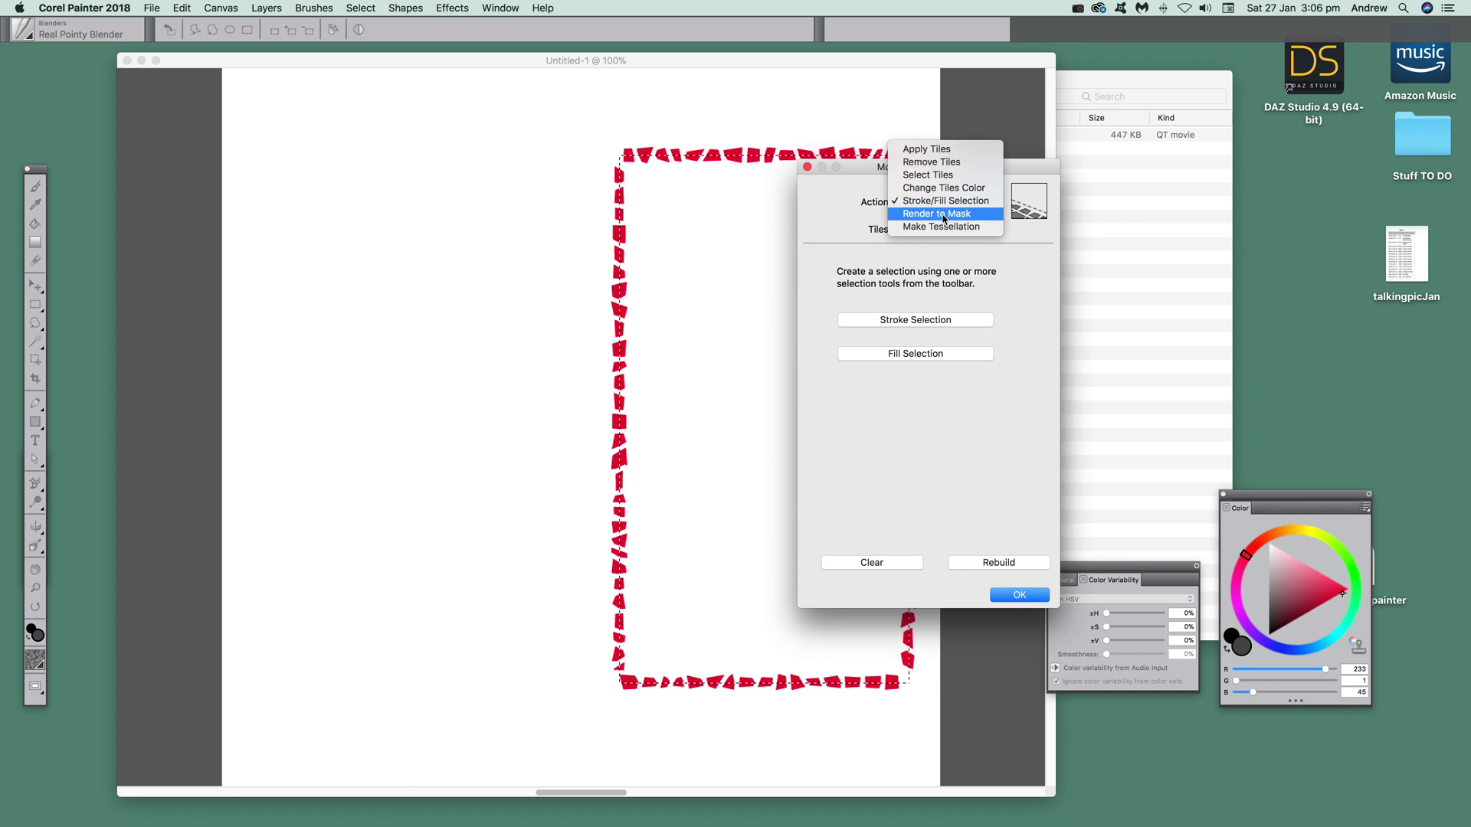
click(944, 205)
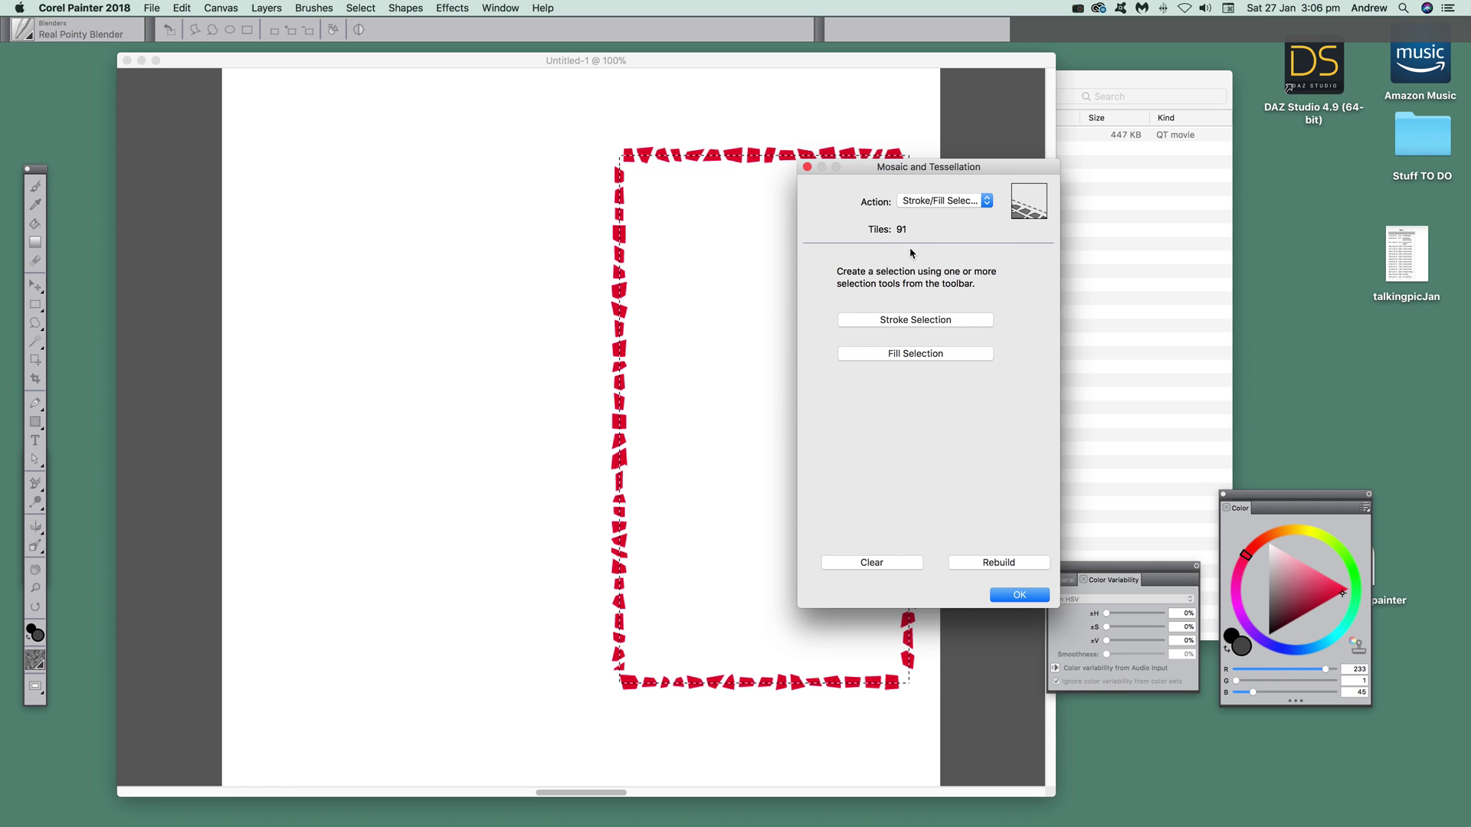
click(914, 353)
click(919, 207)
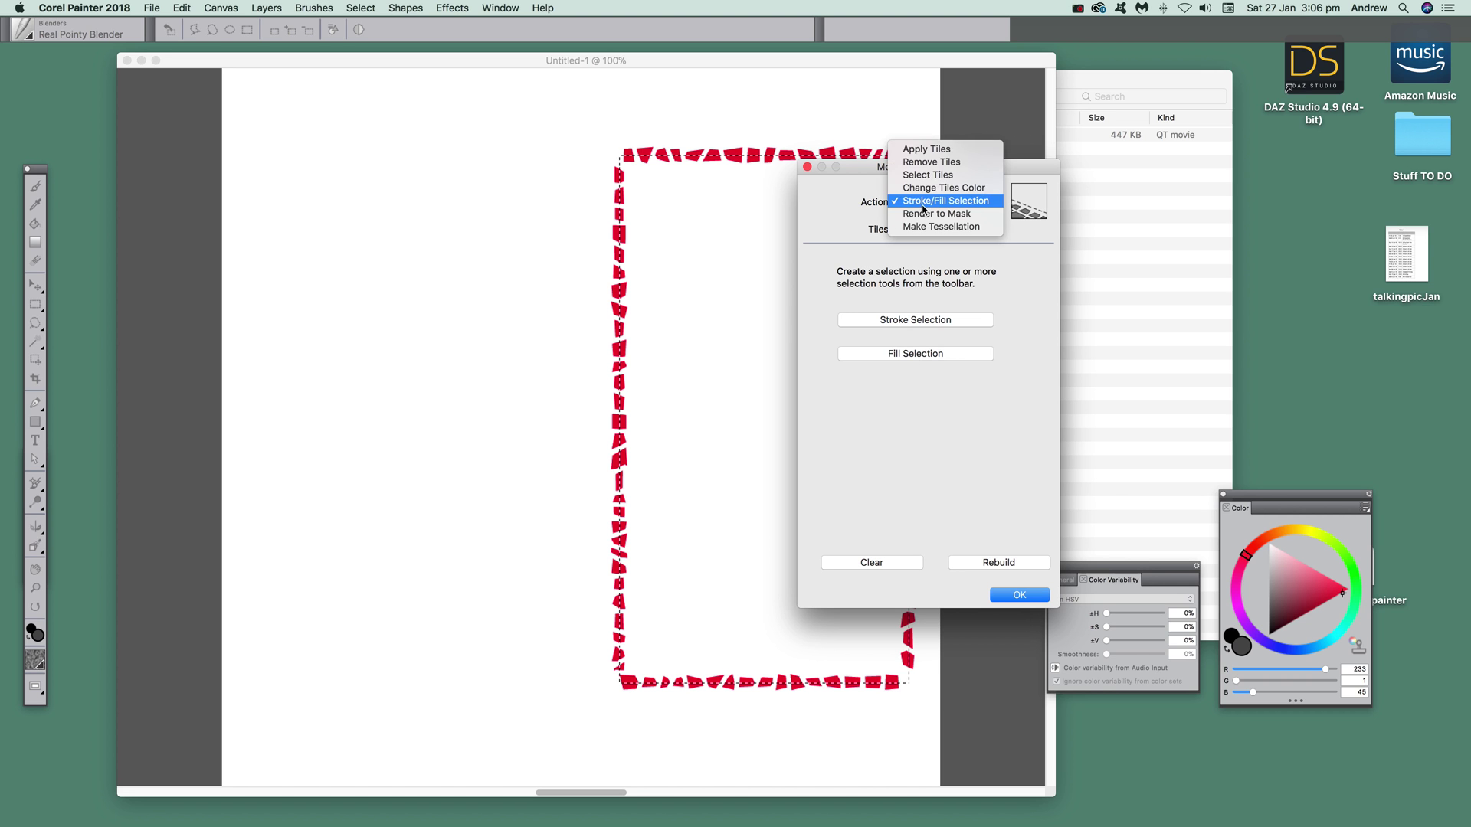
click(935, 148)
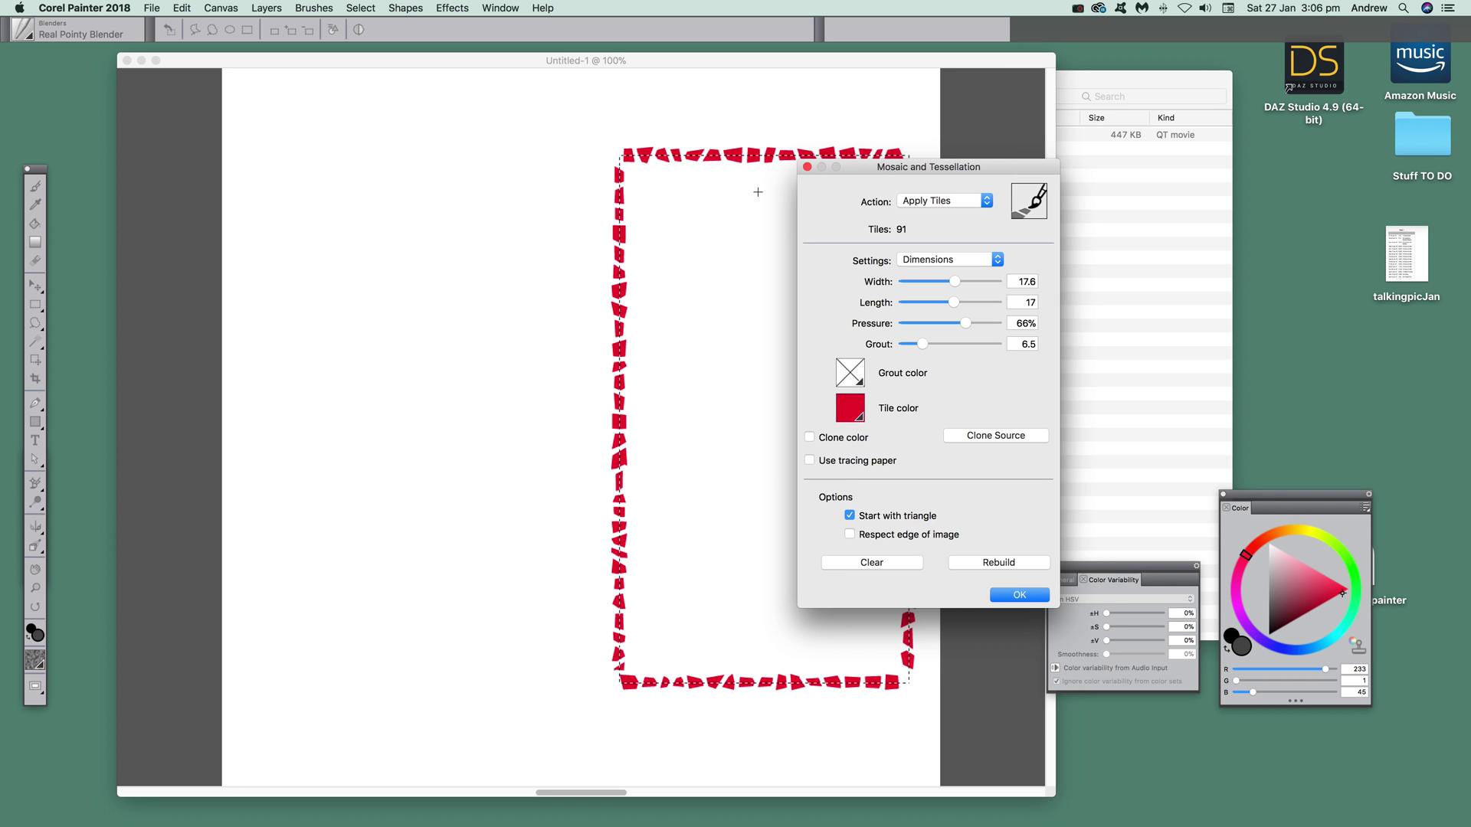
click(761, 256)
mouse_move(761, 256)
mouse_down()
mouse_move(786, 301)
mouse_move(702, 253)
mouse_move(792, 372)
mouse_move(642, 284)
mouse_move(665, 363)
mouse_move(657, 387)
mouse_move(759, 576)
mouse_move(724, 600)
mouse_move(653, 570)
mouse_move(666, 621)
mouse_move(618, 635)
mouse_move(720, 674)
mouse_move(743, 584)
mouse_move(826, 673)
mouse_move(787, 611)
mouse_move(753, 646)
mouse_move(785, 730)
mouse_move(579, 570)
mouse_move(607, 685)
mouse_move(575, 667)
mouse_move(487, 501)
mouse_move(531, 488)
mouse_move(609, 565)
mouse_move(535, 416)
mouse_move(525, 345)
mouse_move(623, 468)
mouse_move(599, 421)
mouse_move(639, 431)
mouse_move(586, 342)
mouse_move(463, 247)
mouse_move(478, 230)
mouse_move(584, 270)
mouse_move(615, 242)
mouse_move(522, 167)
mouse_move(567, 177)
mouse_move(518, 107)
mouse_move(712, 166)
mouse_move(725, 150)
mouse_move(656, 106)
mouse_move(710, 115)
mouse_move(541, 83)
mouse_move(552, 124)
mouse_move(387, 109)
mouse_move(348, 125)
mouse_move(423, 203)
mouse_up()
mouse_move(442, 307)
mouse_down()
mouse_move(502, 406)
mouse_move(441, 429)
mouse_move(459, 475)
mouse_move(429, 422)
mouse_up()
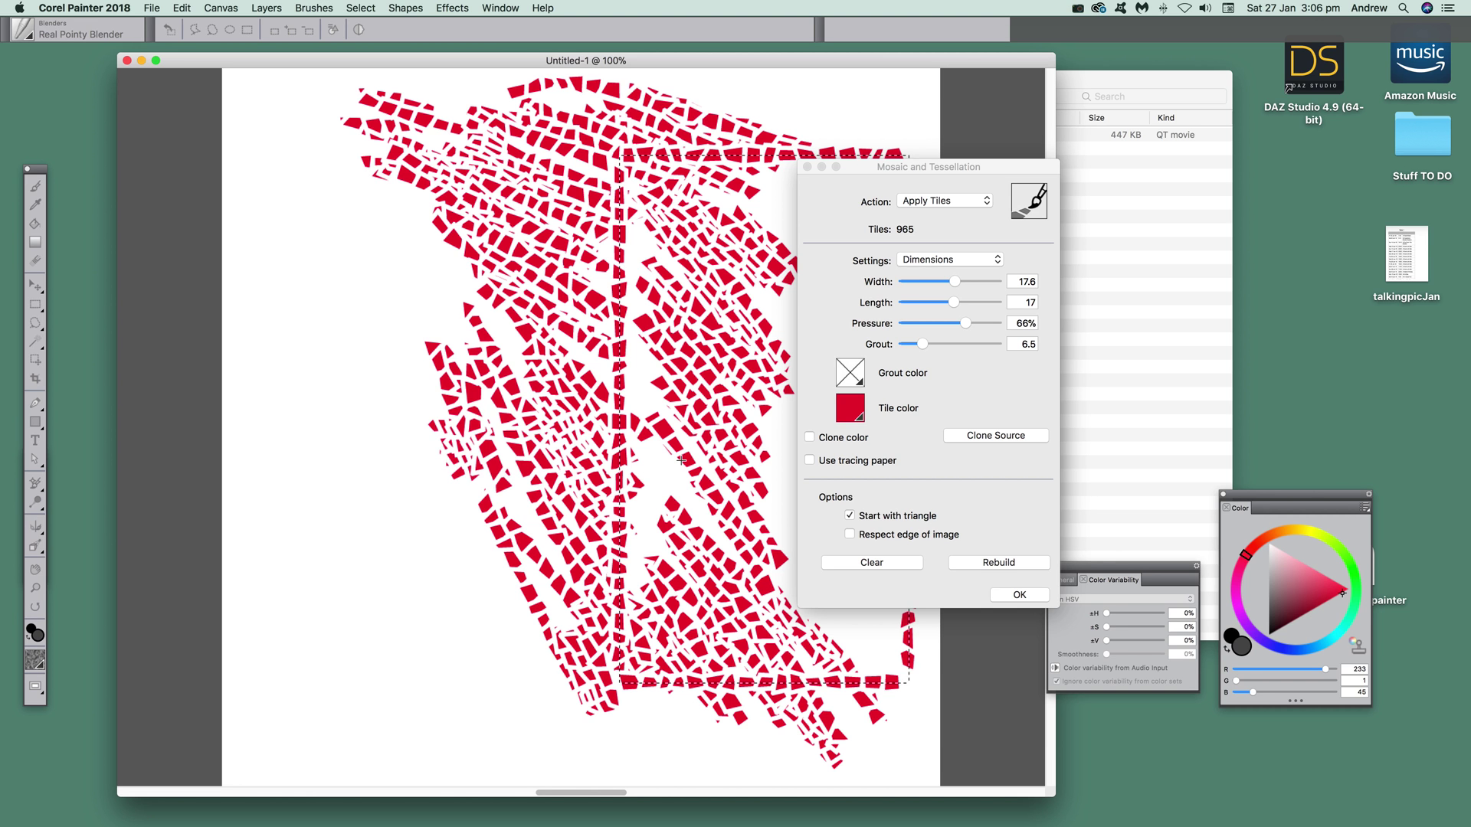
- Confirm the red mosaic and deselect the rectangular selection
click(1015, 596)
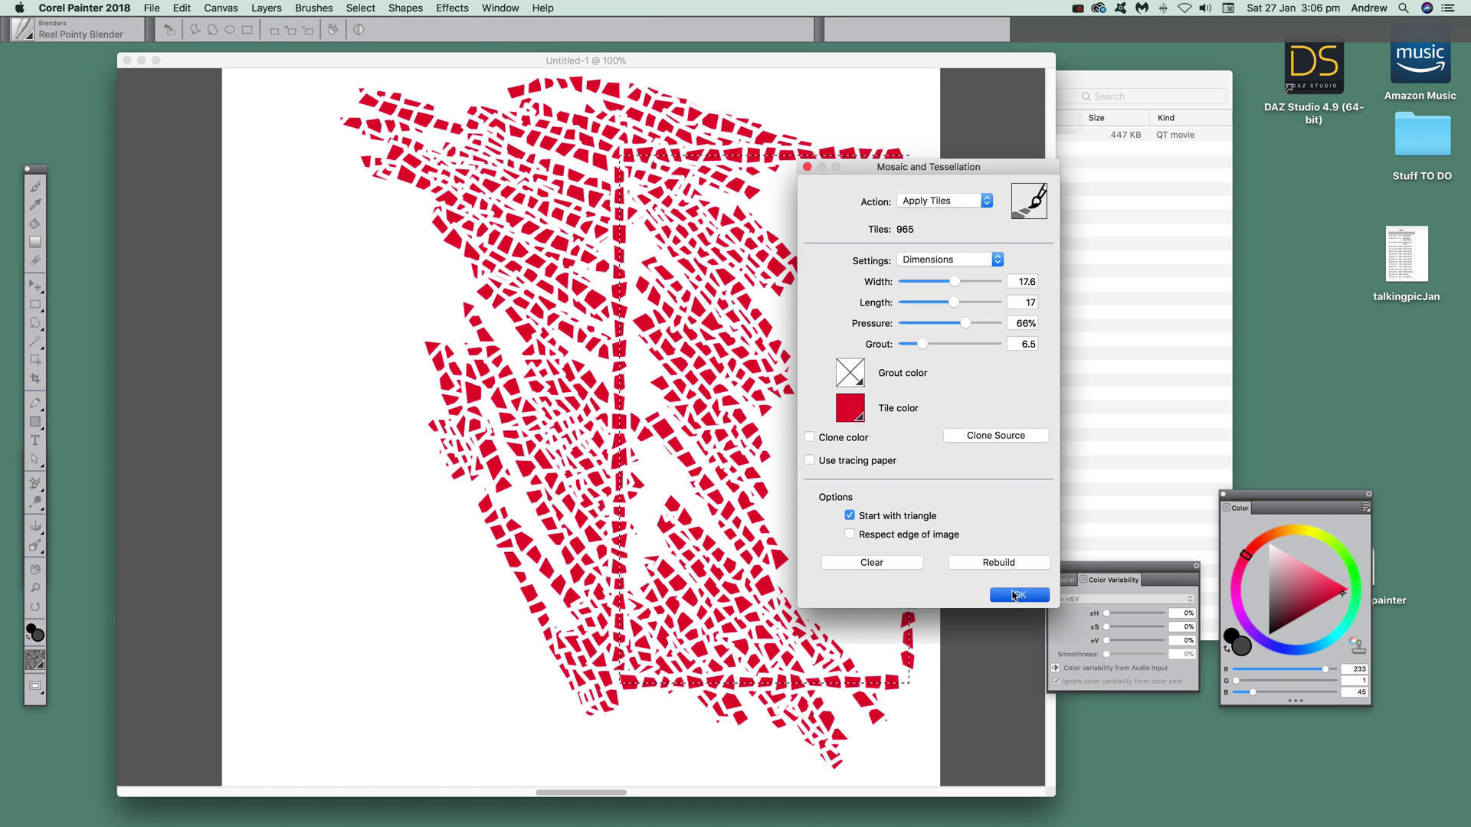
click(1014, 596)
click(360, 8)
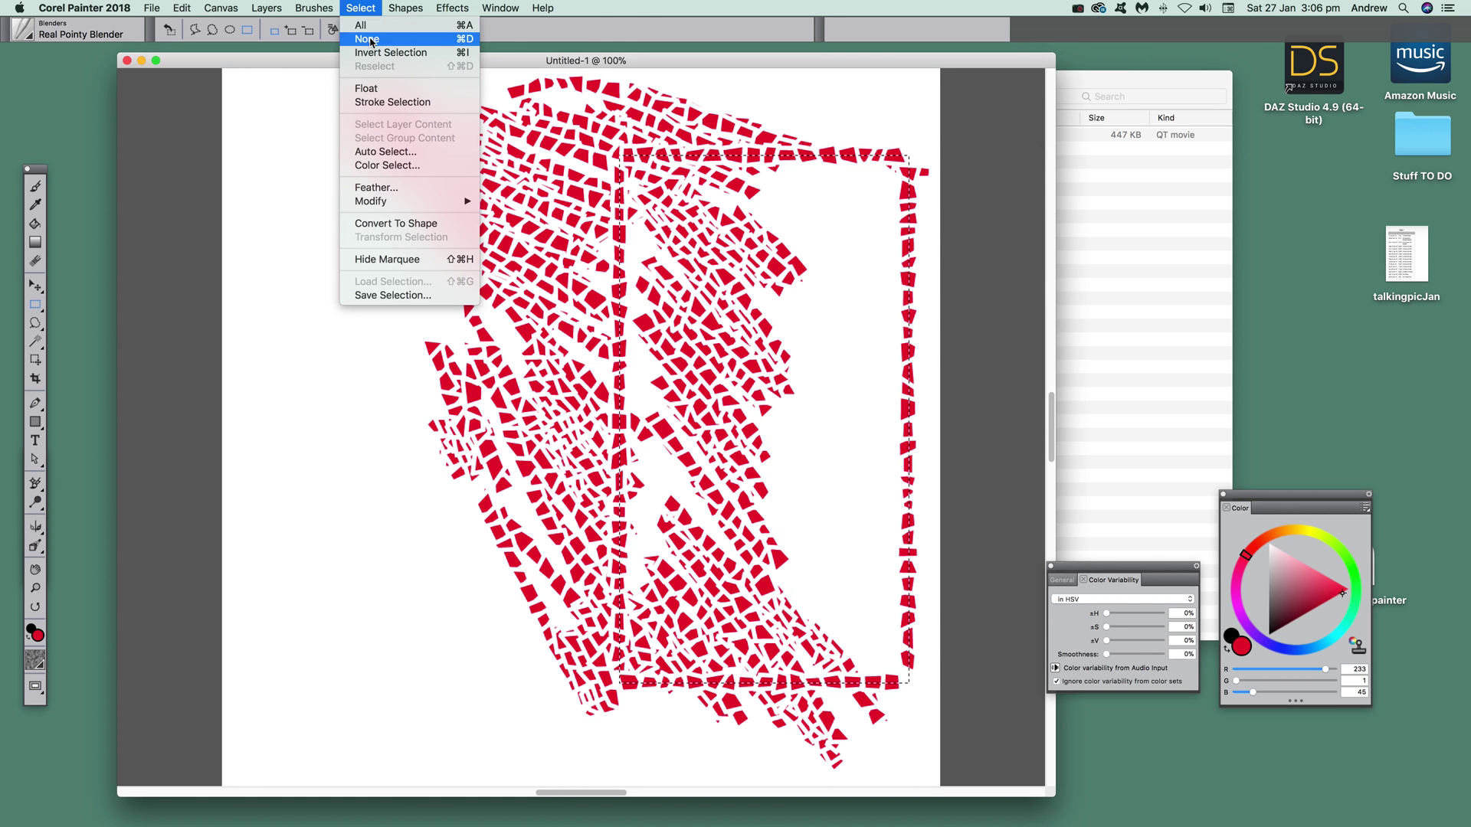
click(370, 39)
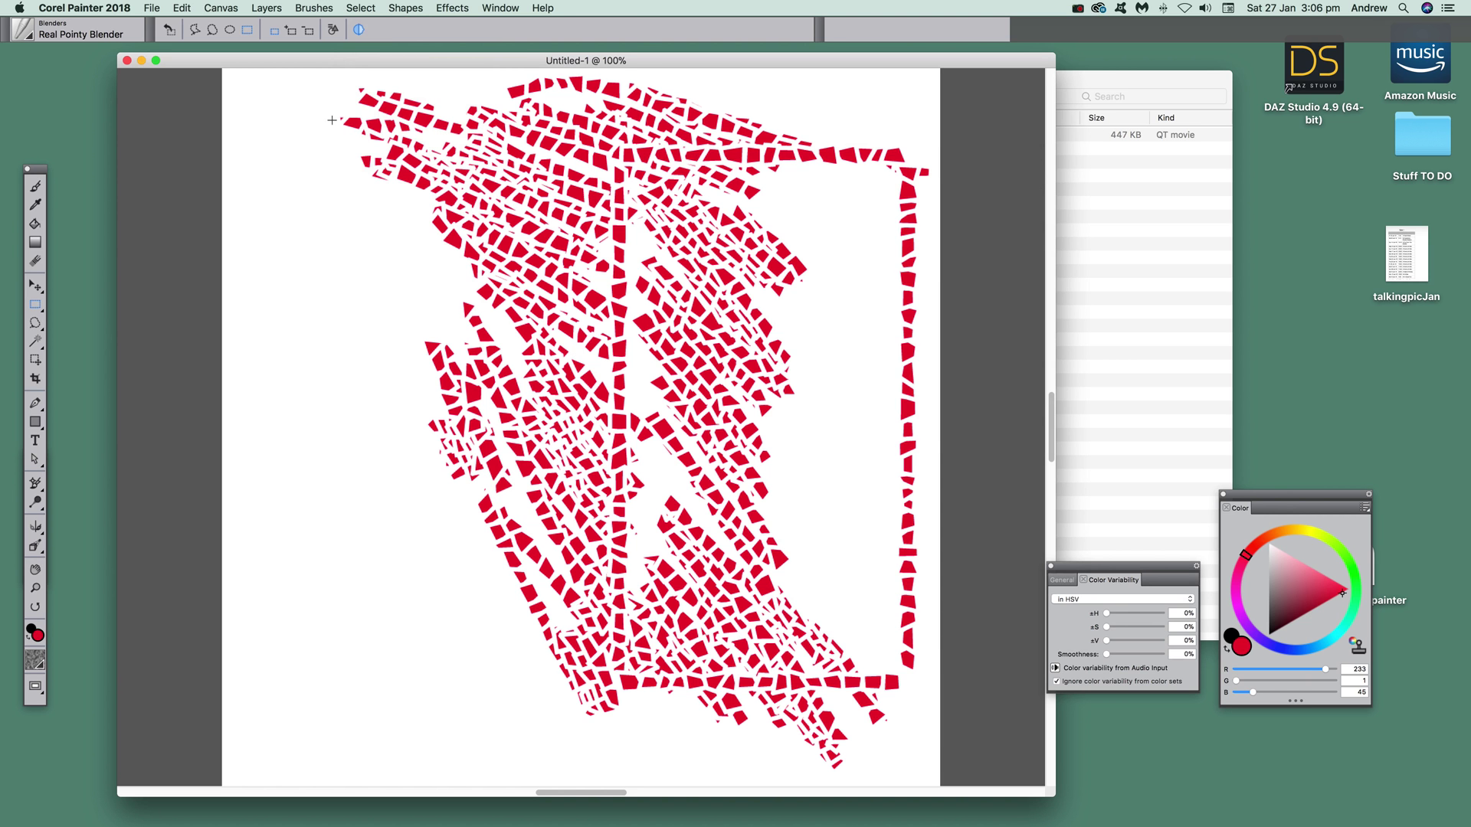
- Apply a surface texture to the red tiles using Image Luminance with softness 3.54, amount 58% and shine 81%
click(450, 7)
mouse_move(470, 91)
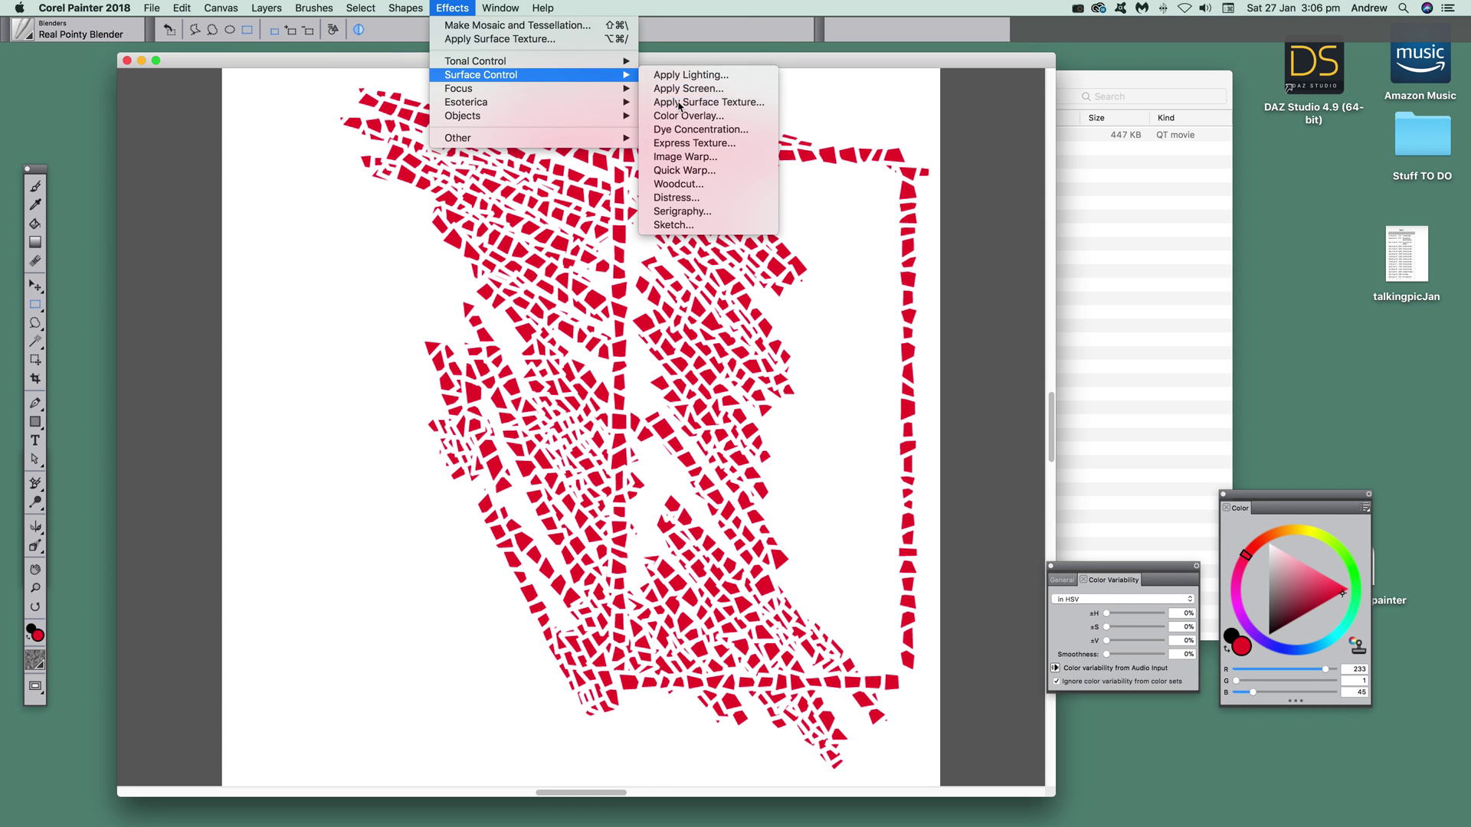
click(696, 170)
click(743, 128)
click(723, 154)
drag(754, 98, 898, 120)
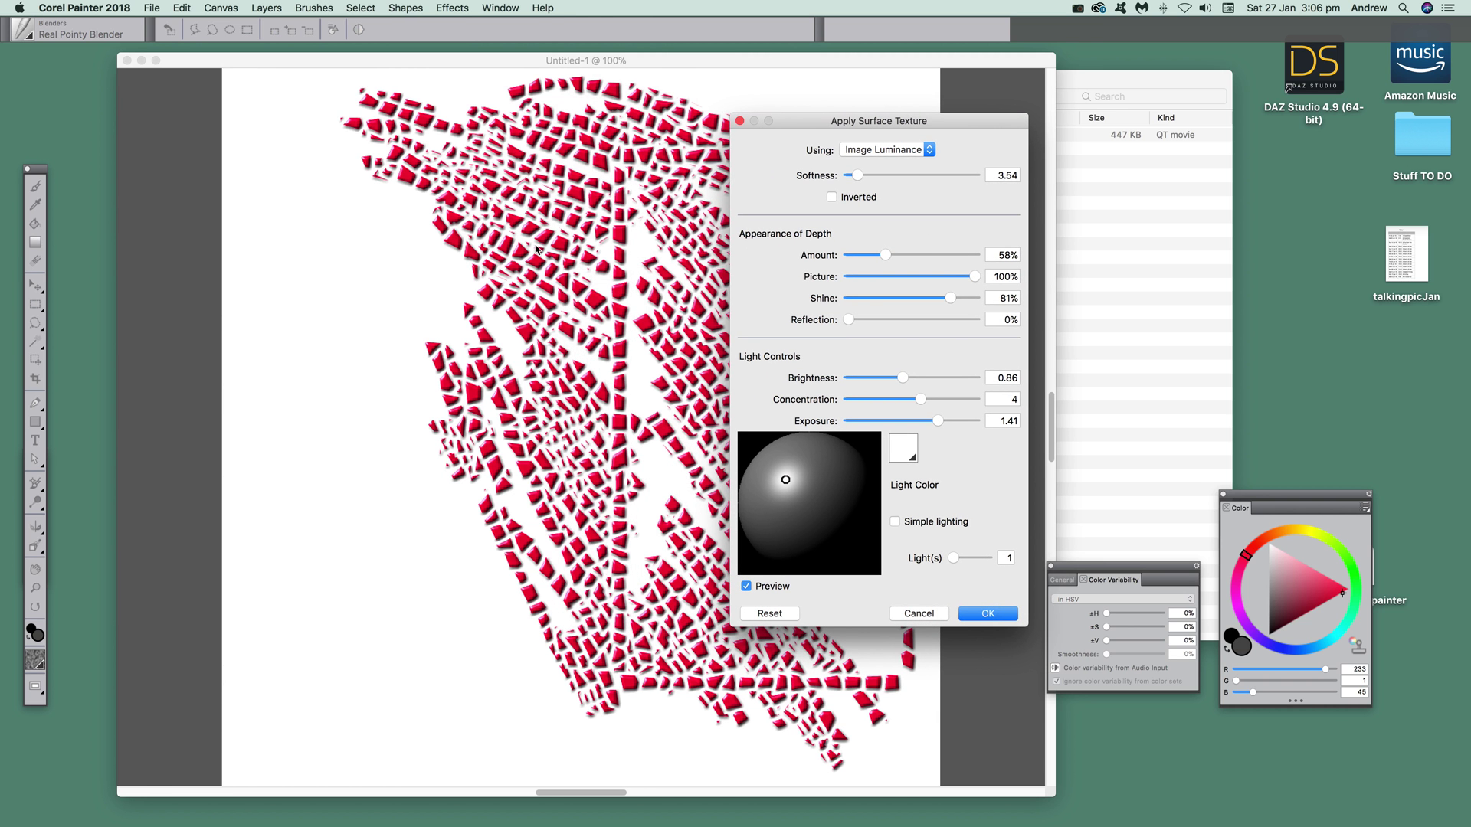
click(994, 613)
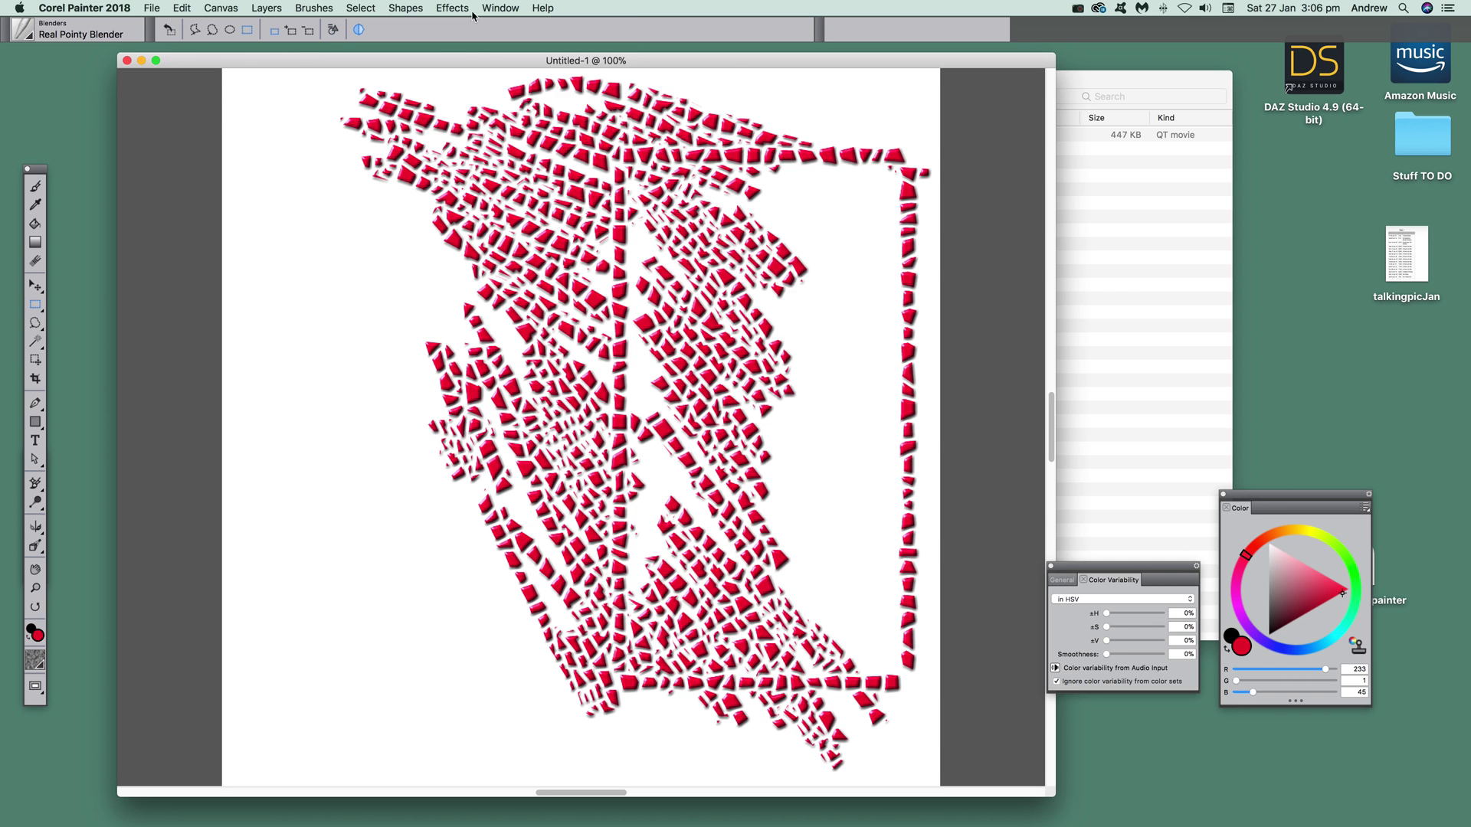
- Reopen the mosaic and apply bright green tiles (R 27, G 251, B 48) around the outer edges of the red tiles
click(444, 8)
click(448, 46)
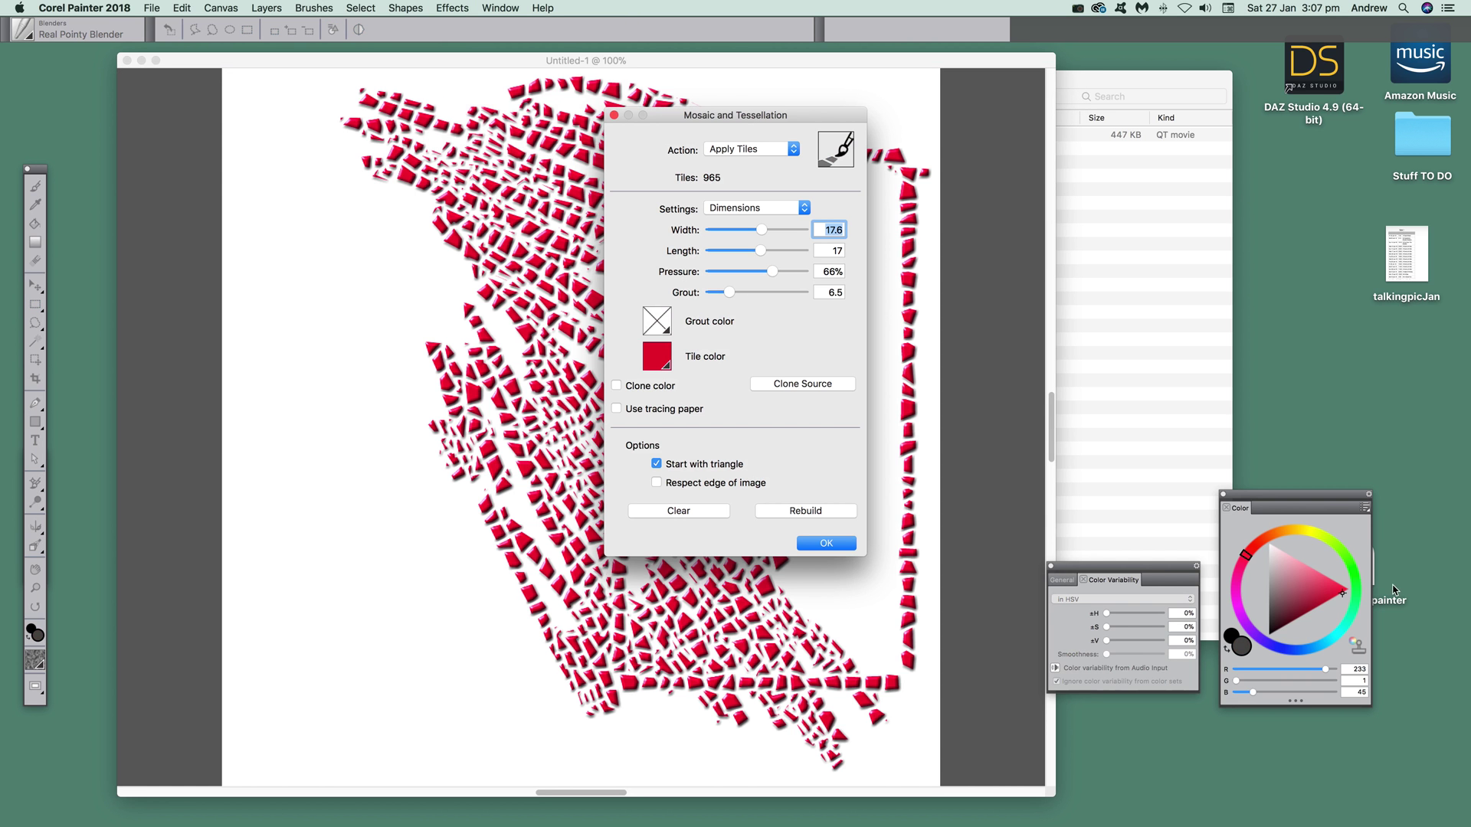
click(1355, 581)
click(1338, 585)
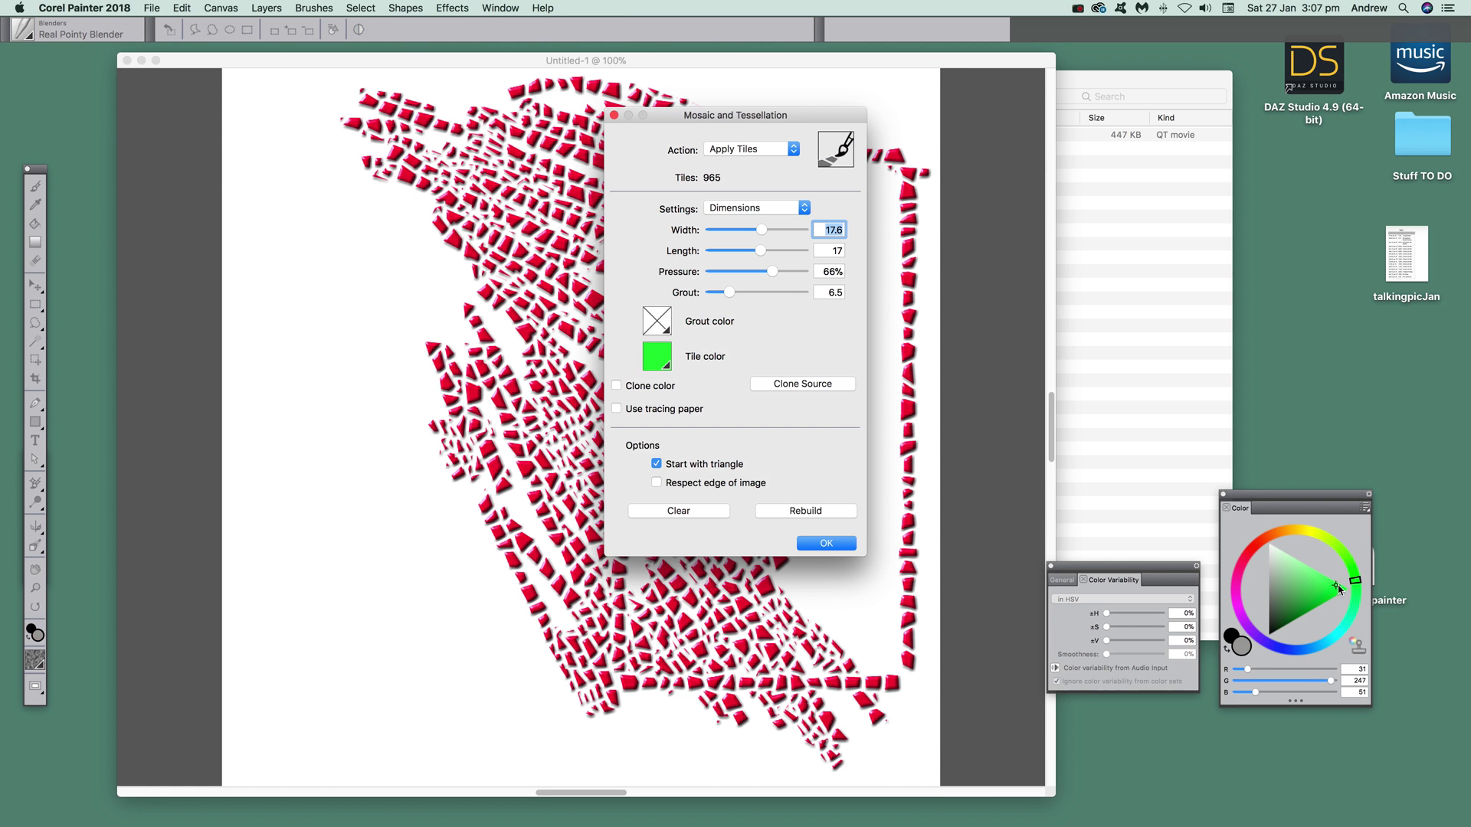
drag(448, 253, 487, 310)
mouse_move(545, 373)
mouse_down()
mouse_move(463, 275)
mouse_move(446, 320)
mouse_move(421, 314)
mouse_move(383, 242)
mouse_move(409, 228)
mouse_move(326, 115)
mouse_move(506, 91)
mouse_move(716, 90)
mouse_move(909, 137)
mouse_move(923, 452)
mouse_move(940, 498)
mouse_up()
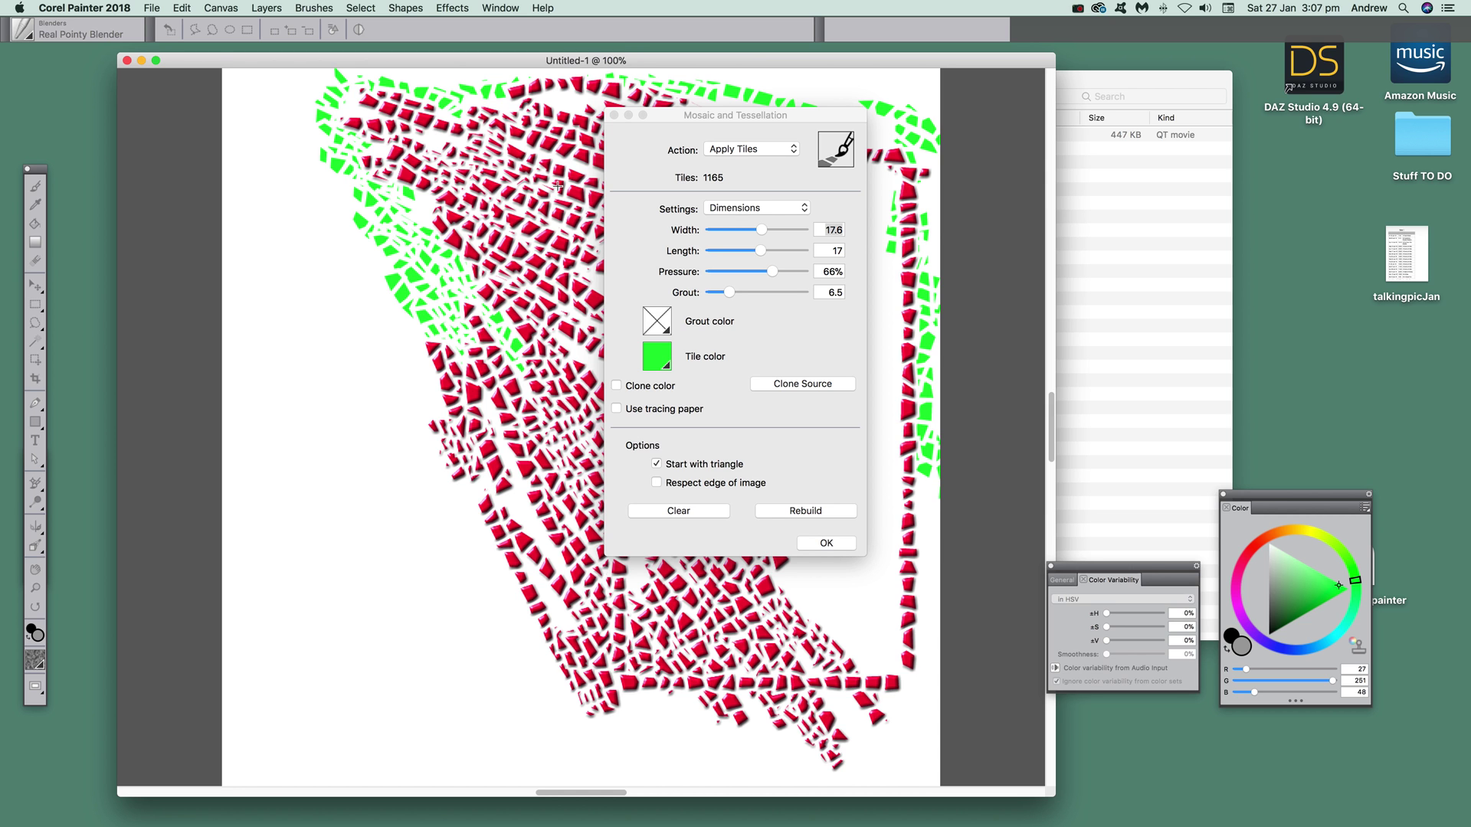
drag(574, 346, 554, 337)
- Fill small gaps among the lower red tiles with green tiles of width 7.3, length 6 and grout 1.7, and confirm the mosaic
drag(729, 296, 717, 296)
drag(761, 230, 728, 251)
click(810, 656)
drag(829, 729, 824, 680)
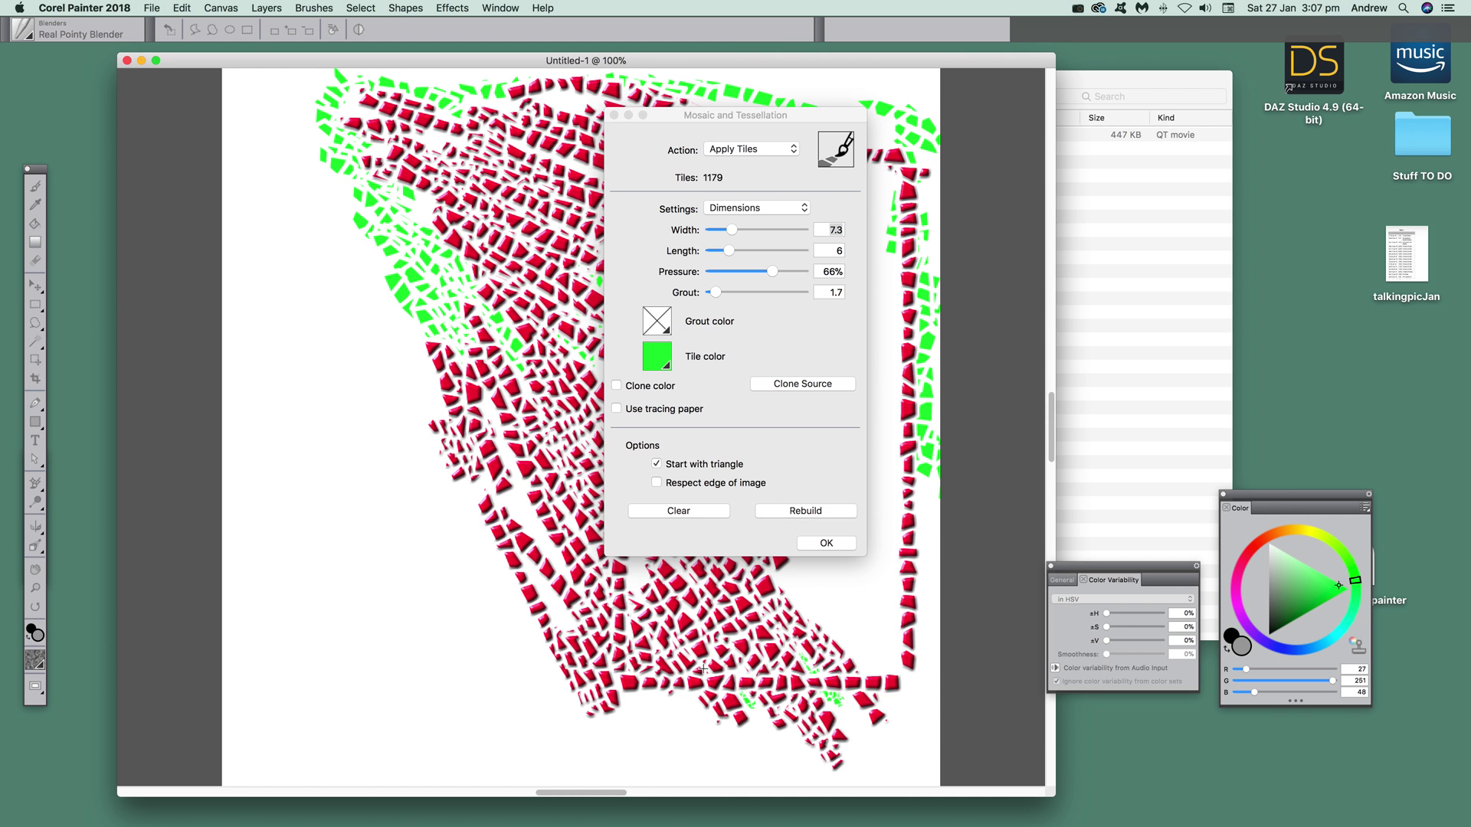
drag(641, 604, 634, 564)
click(814, 543)
- Apply the Image Luminance surface texture again to the red and green tiles with slightly more softness
click(452, 8)
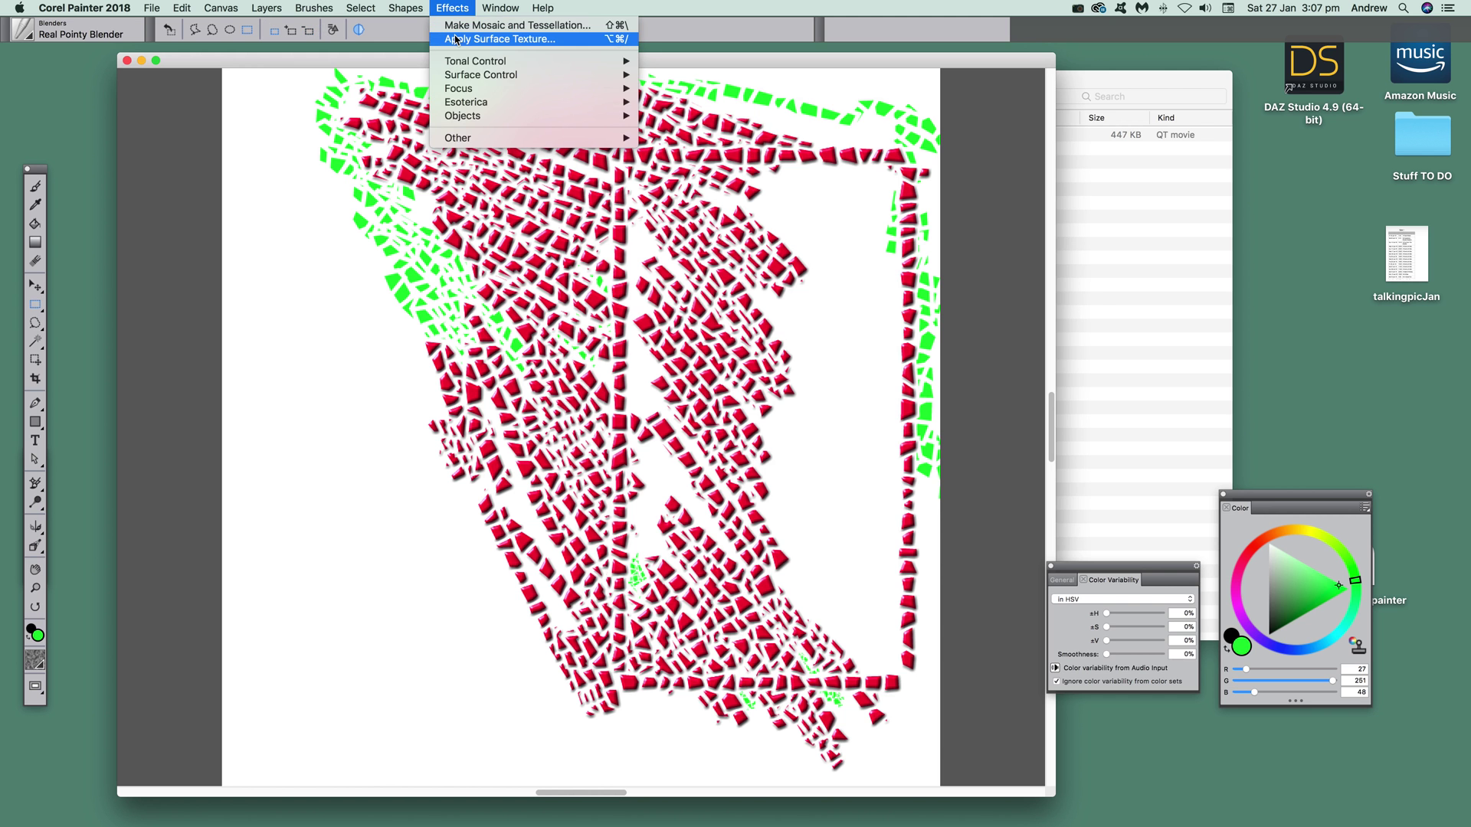
key(Escape)
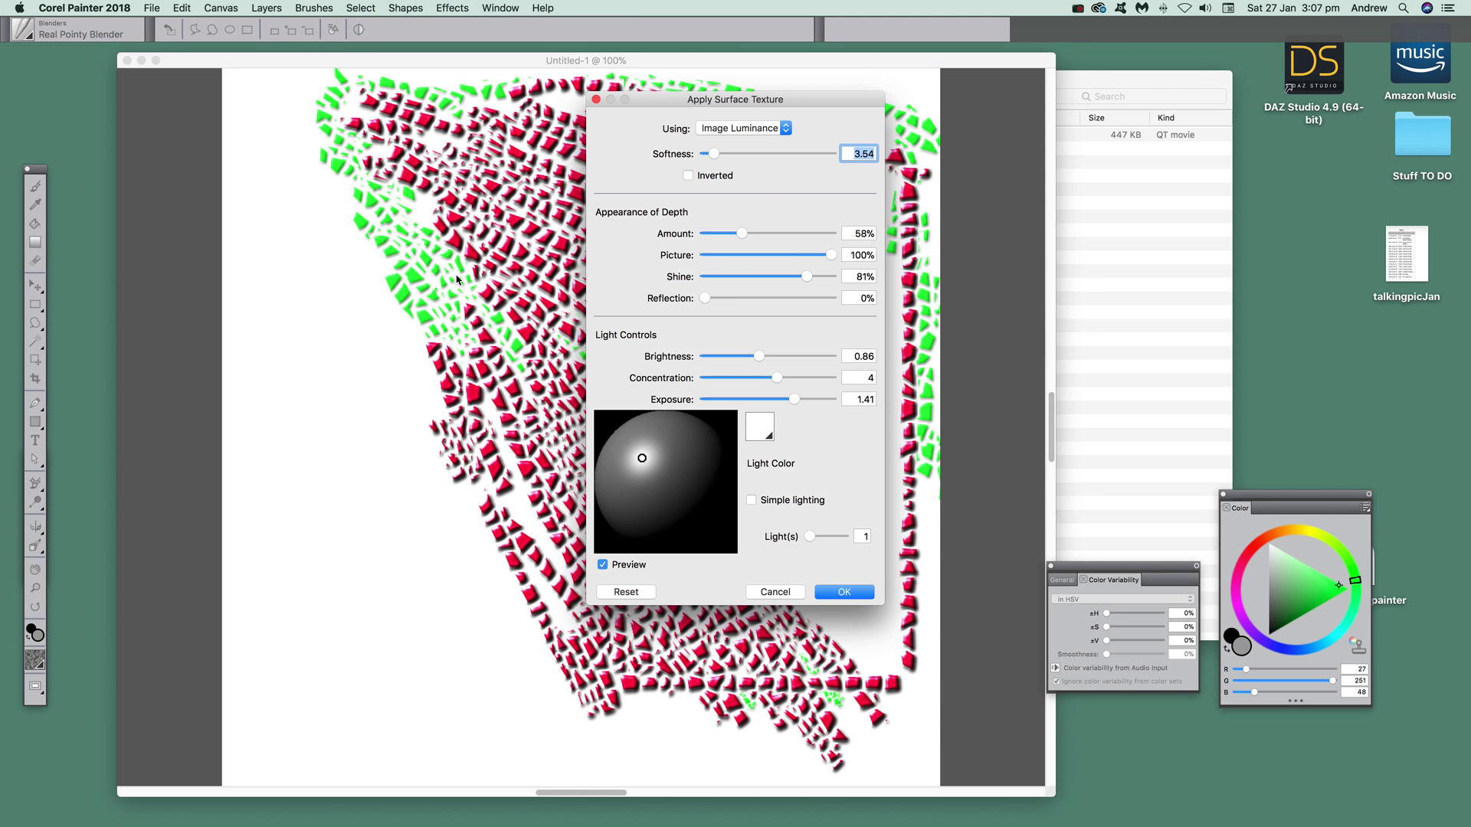
drag(721, 155, 724, 156)
click(844, 591)
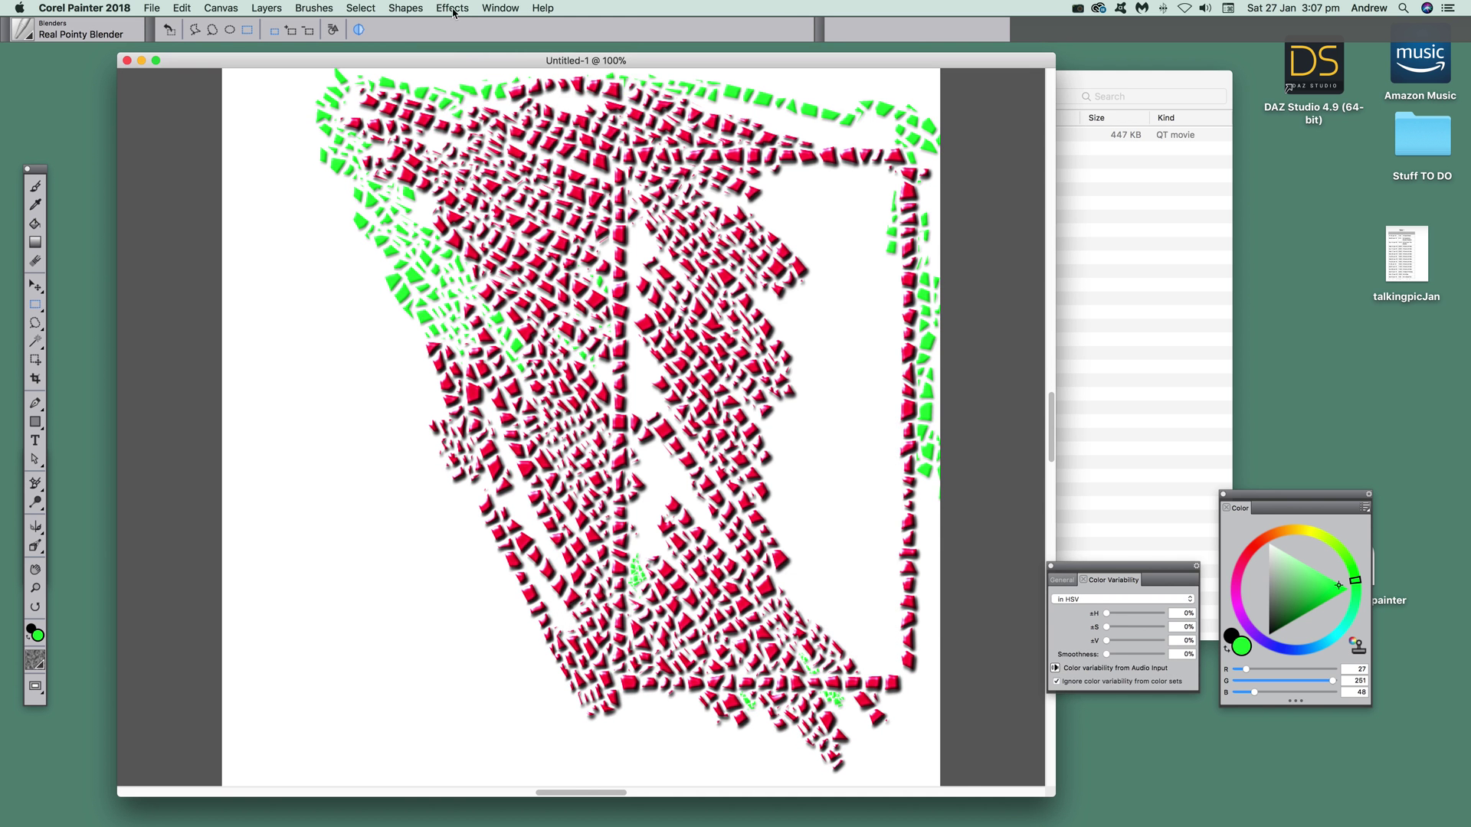
- Soften the whole image with a Gaussian aperture and an amount of 7.72
click(458, 10)
mouse_move(476, 89)
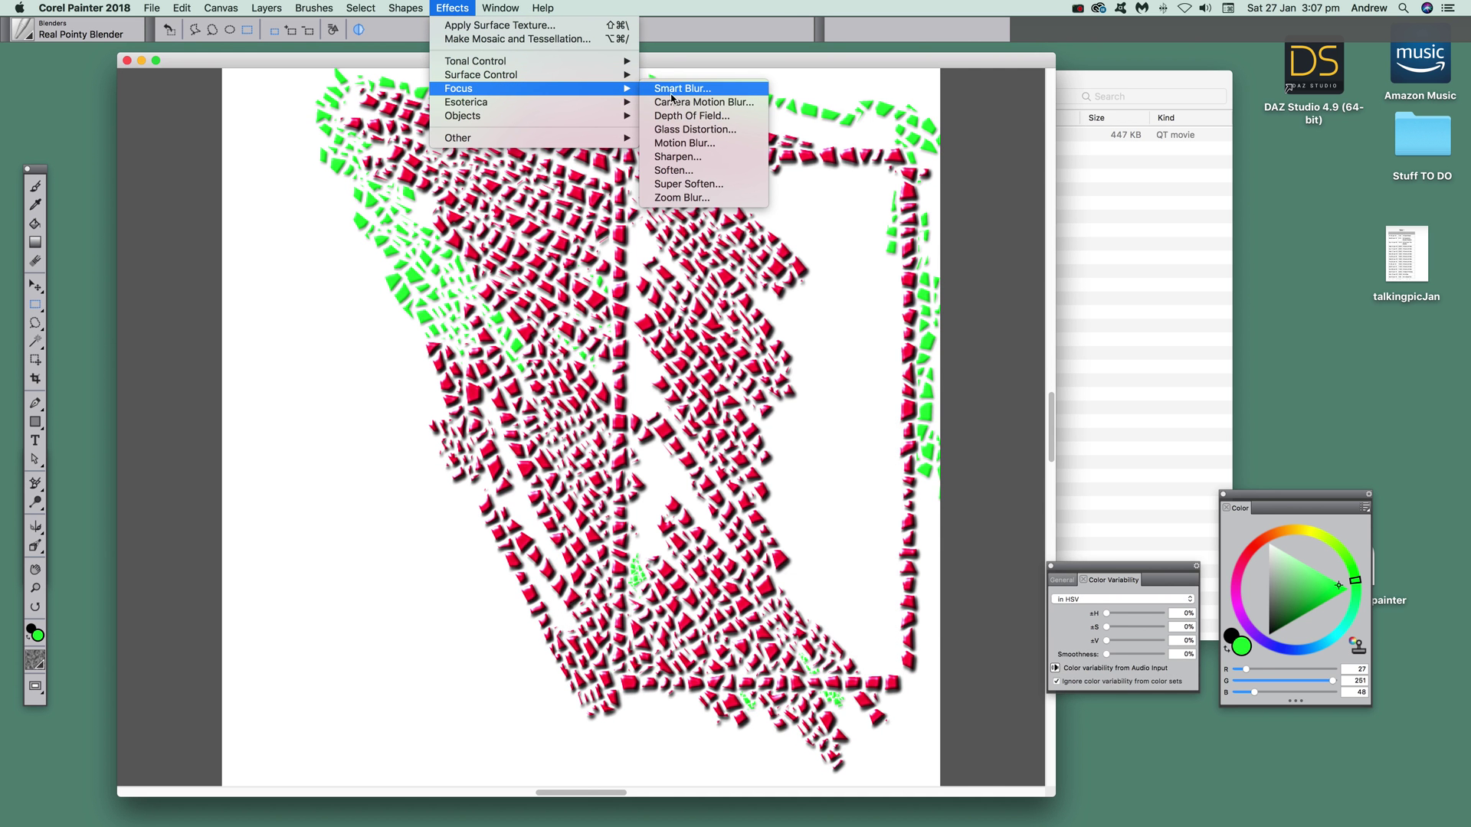
click(699, 187)
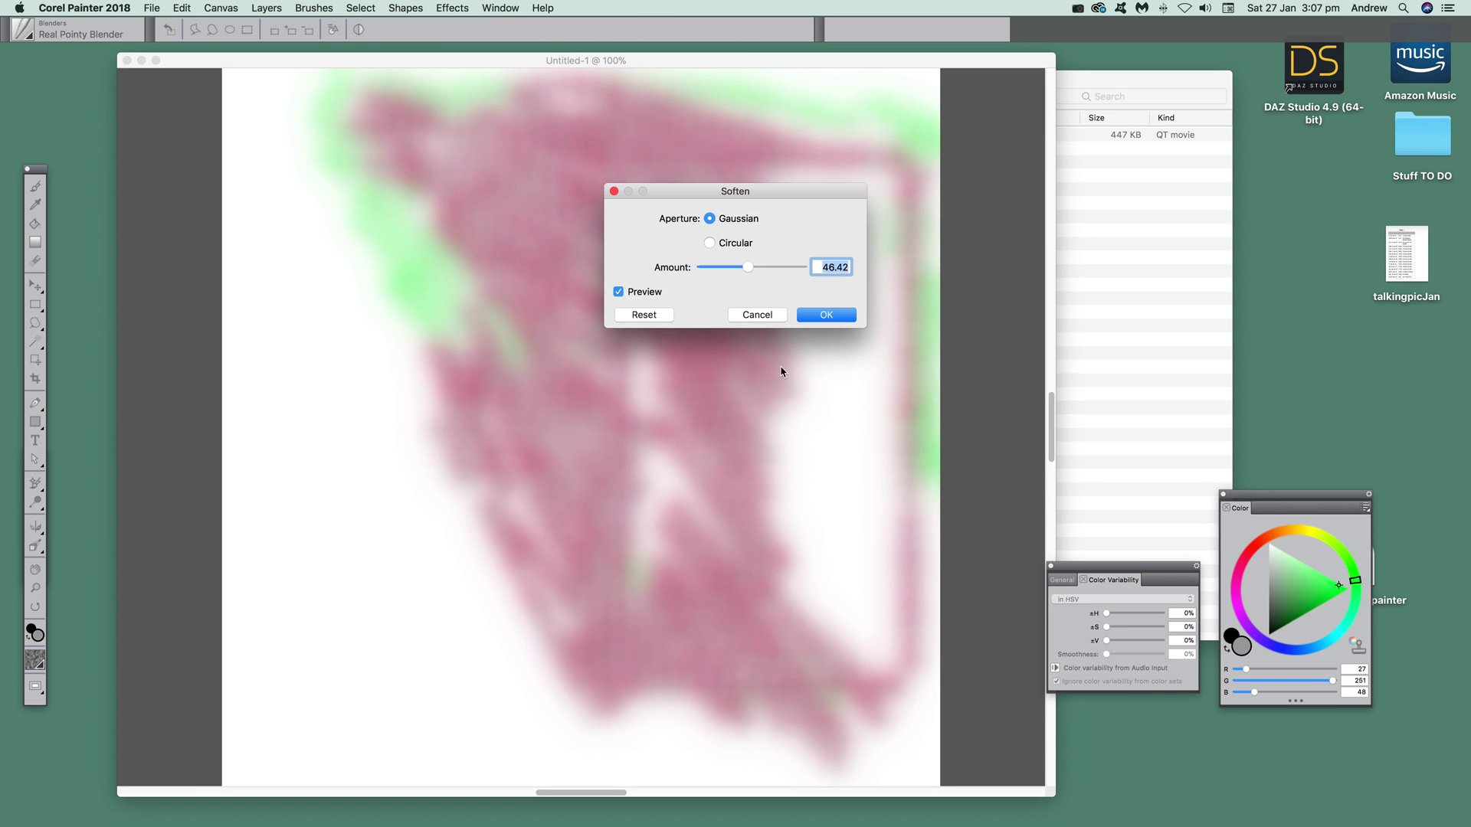
drag(724, 274, 708, 270)
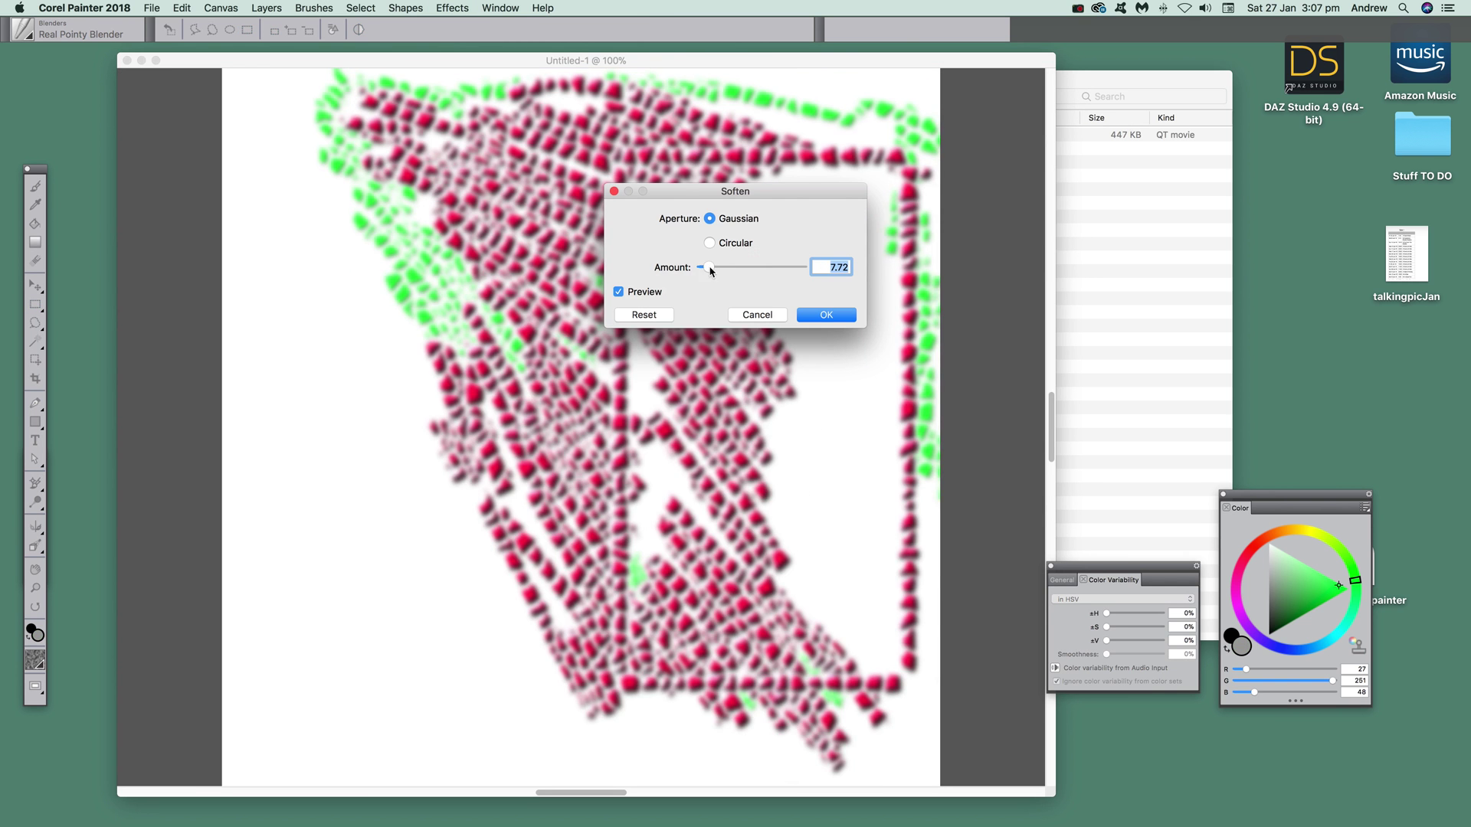
click(826, 315)
- Reopen the Mosaic and Tessellation effect, apply golden-yellow tiles along the outer left edge of the green tiles, and confirm the mosaic
click(452, 7)
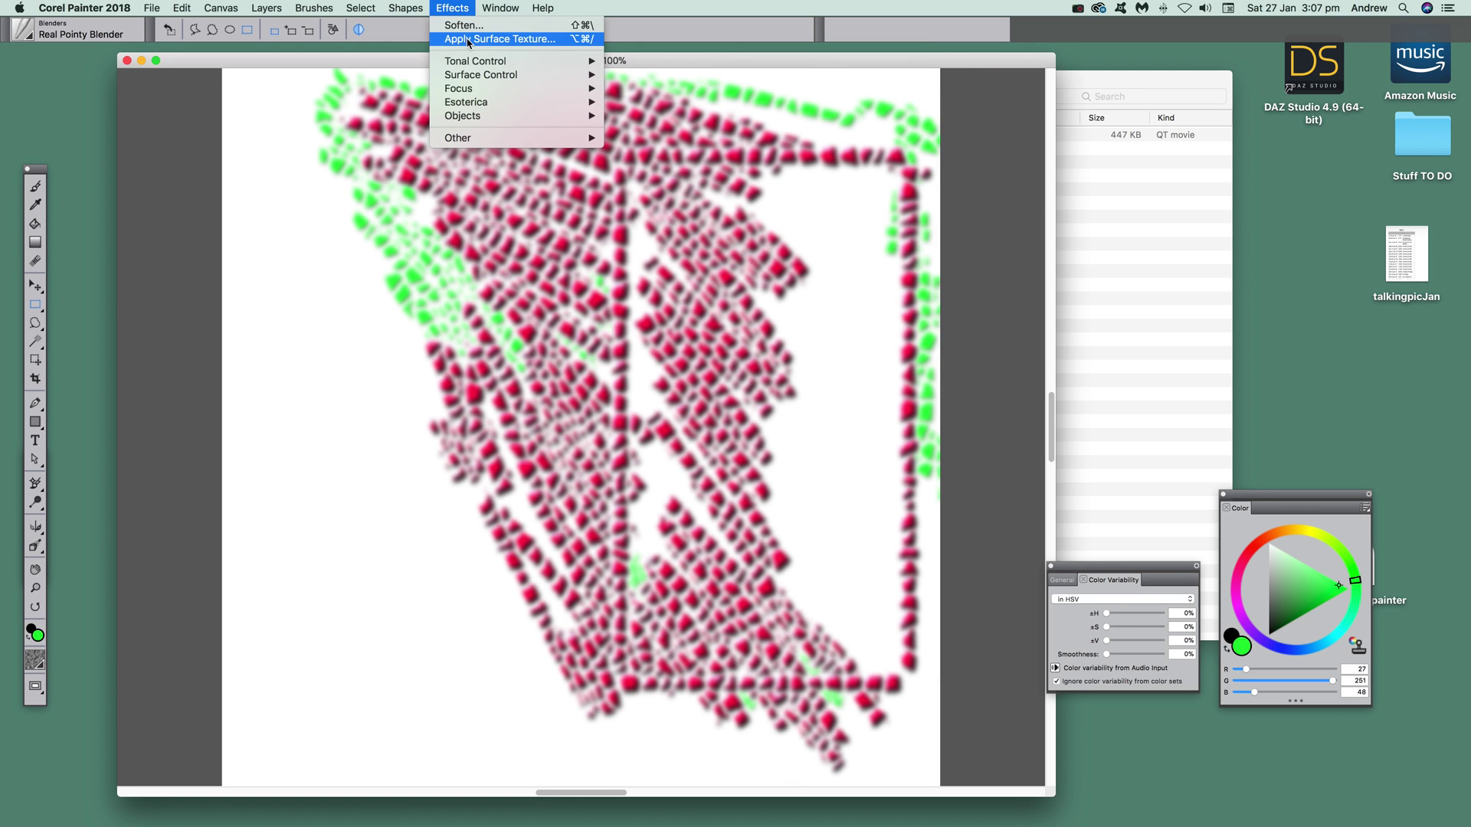
mouse_move(497, 102)
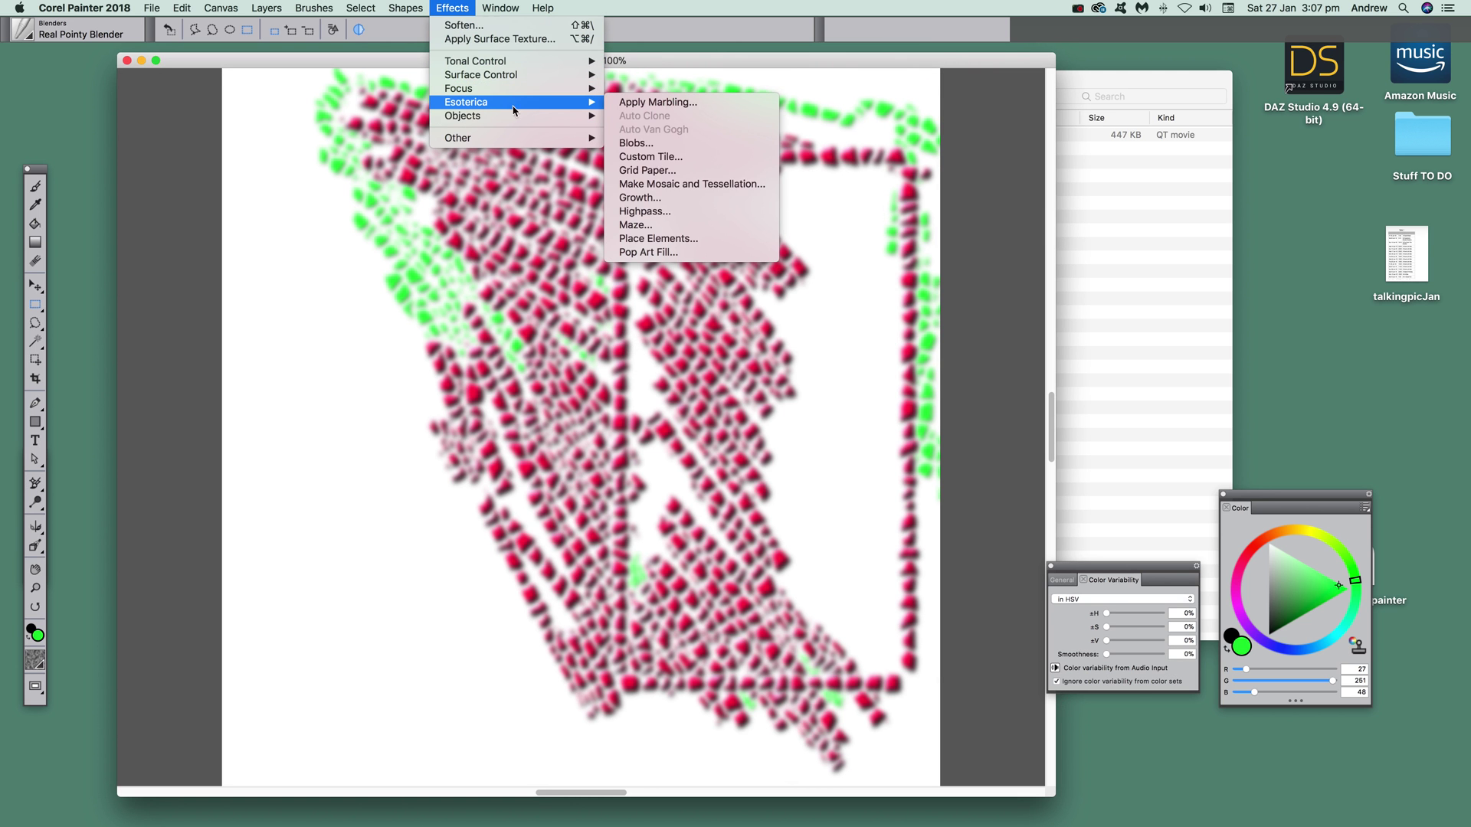
click(710, 189)
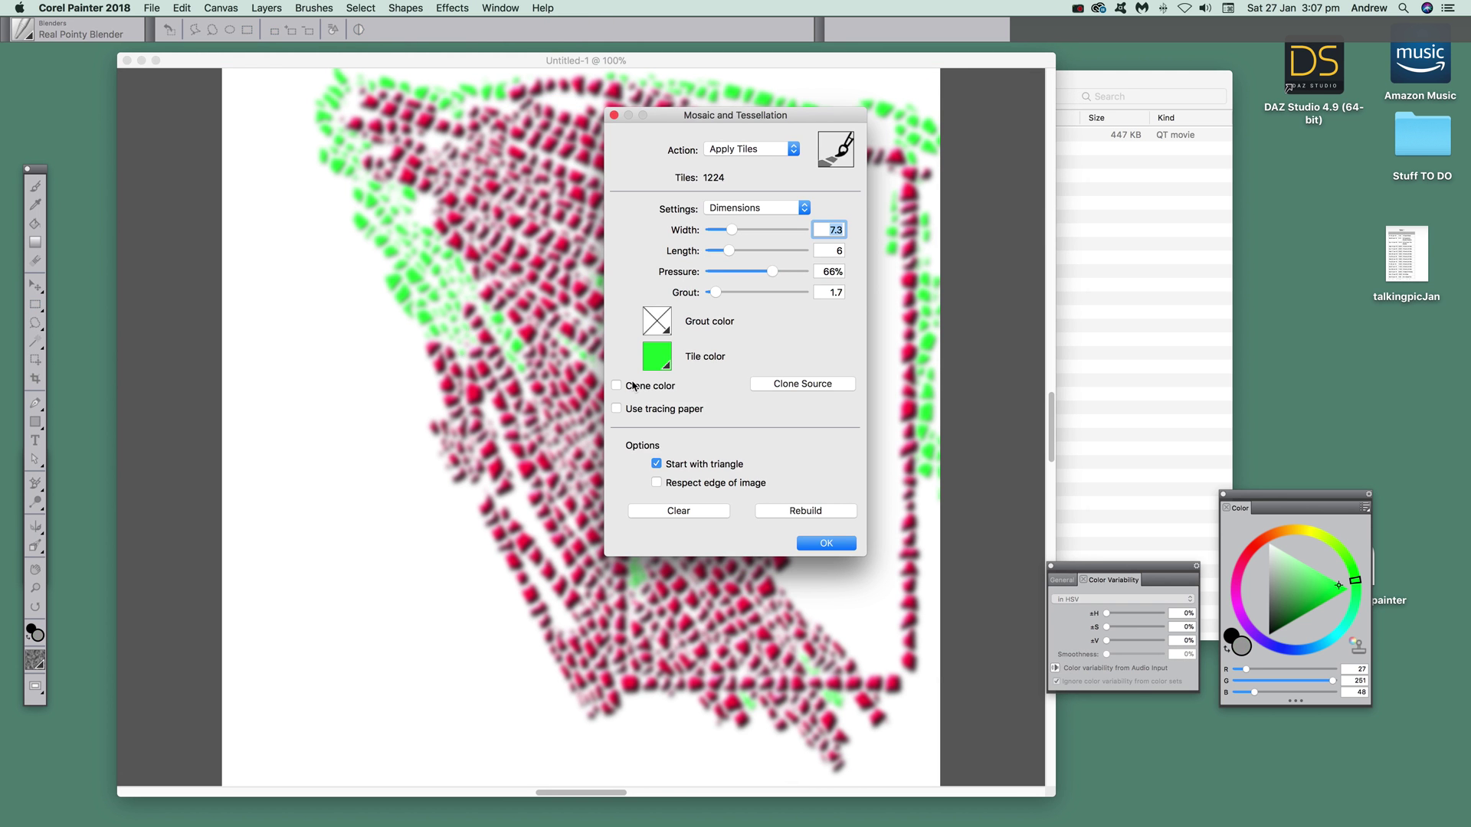
click(656, 356)
click(687, 392)
mouse_move(400, 406)
mouse_down()
mouse_move(405, 341)
mouse_move(379, 255)
mouse_move(434, 207)
mouse_move(421, 198)
mouse_up()
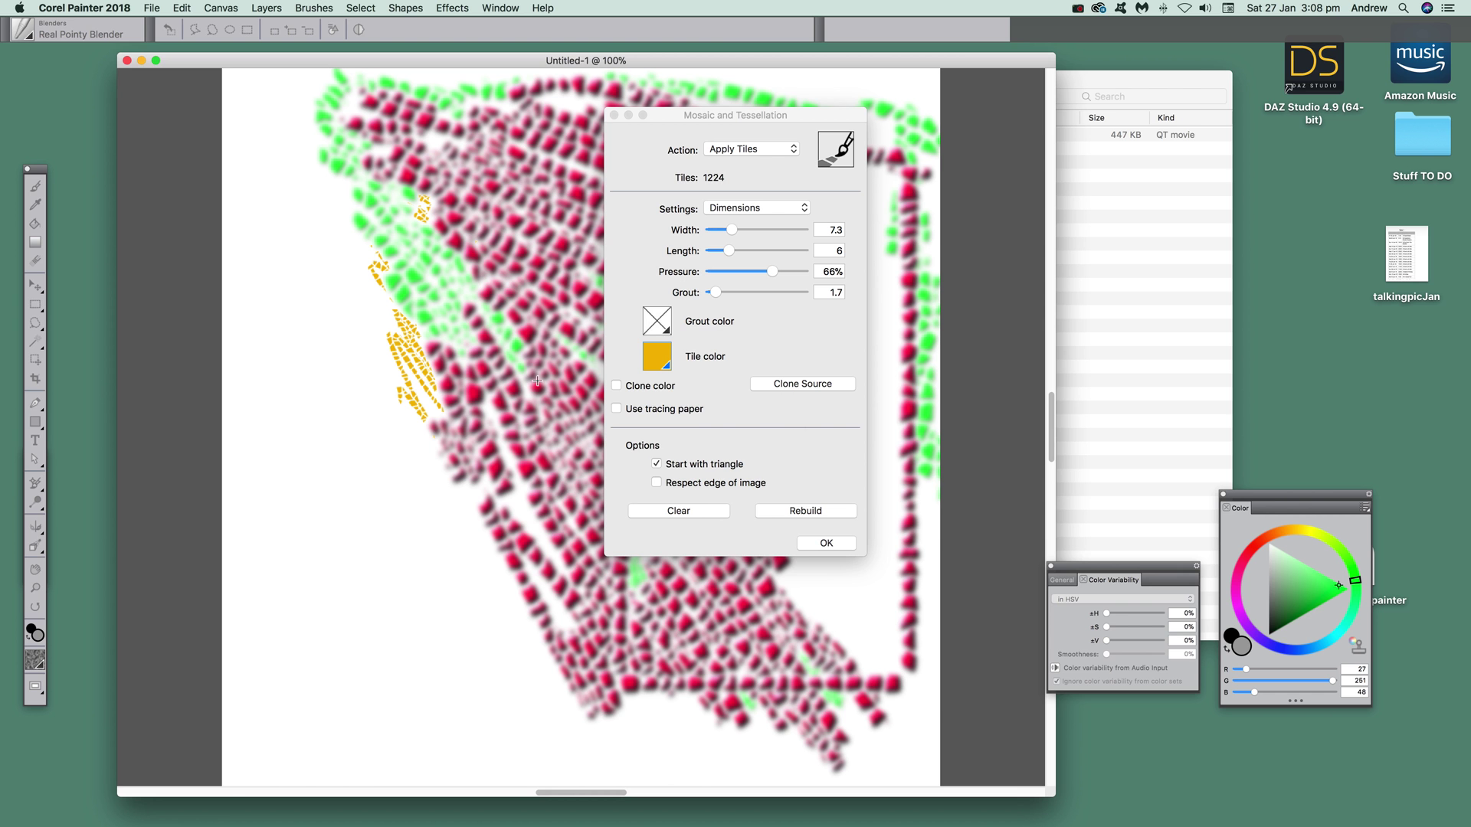
click(833, 544)
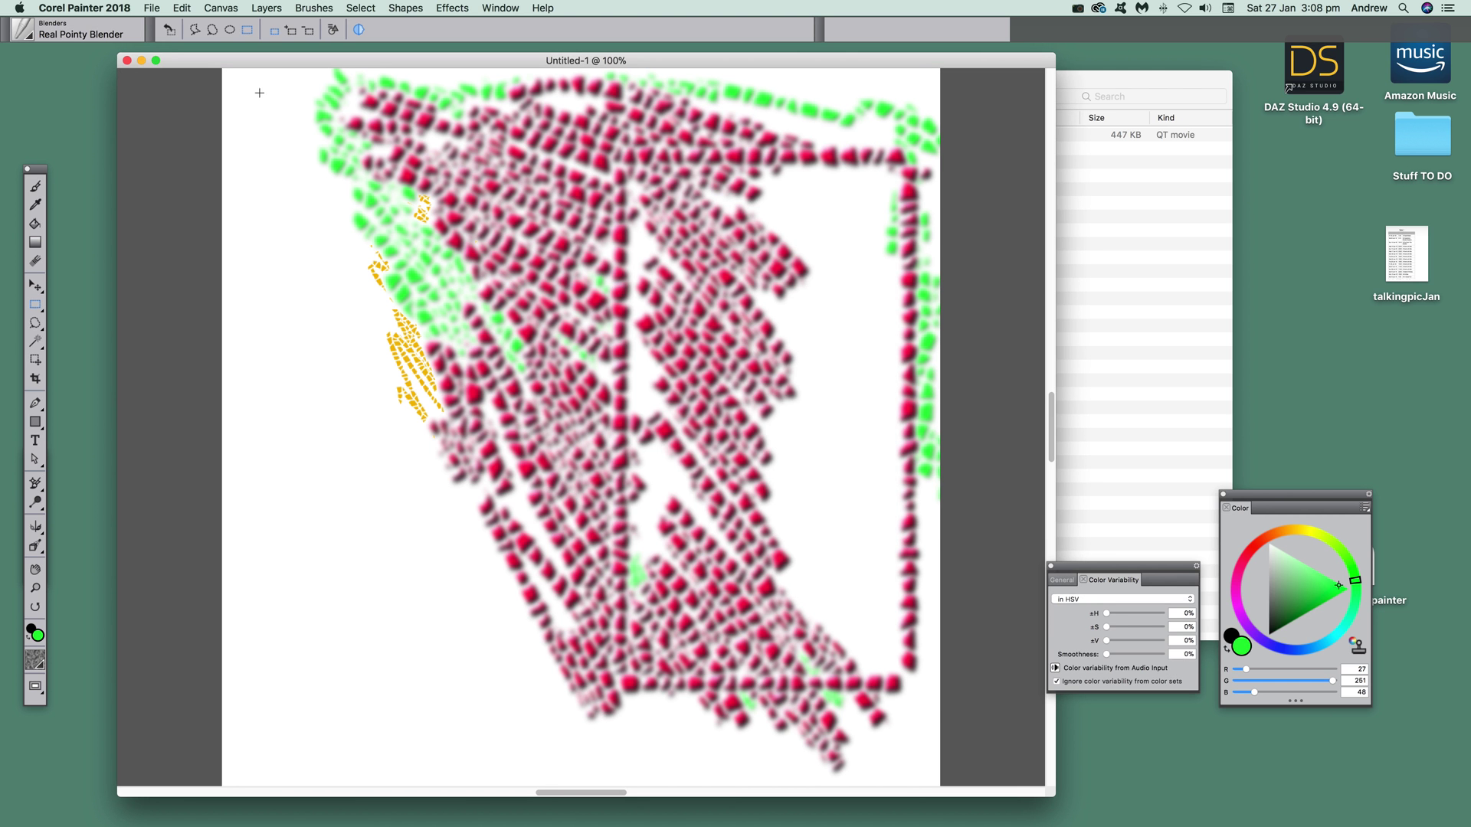
- Smear the red and green tiles across the middle of the mosaic with diagonal Real Pointy Blender brush strokes
click(40, 190)
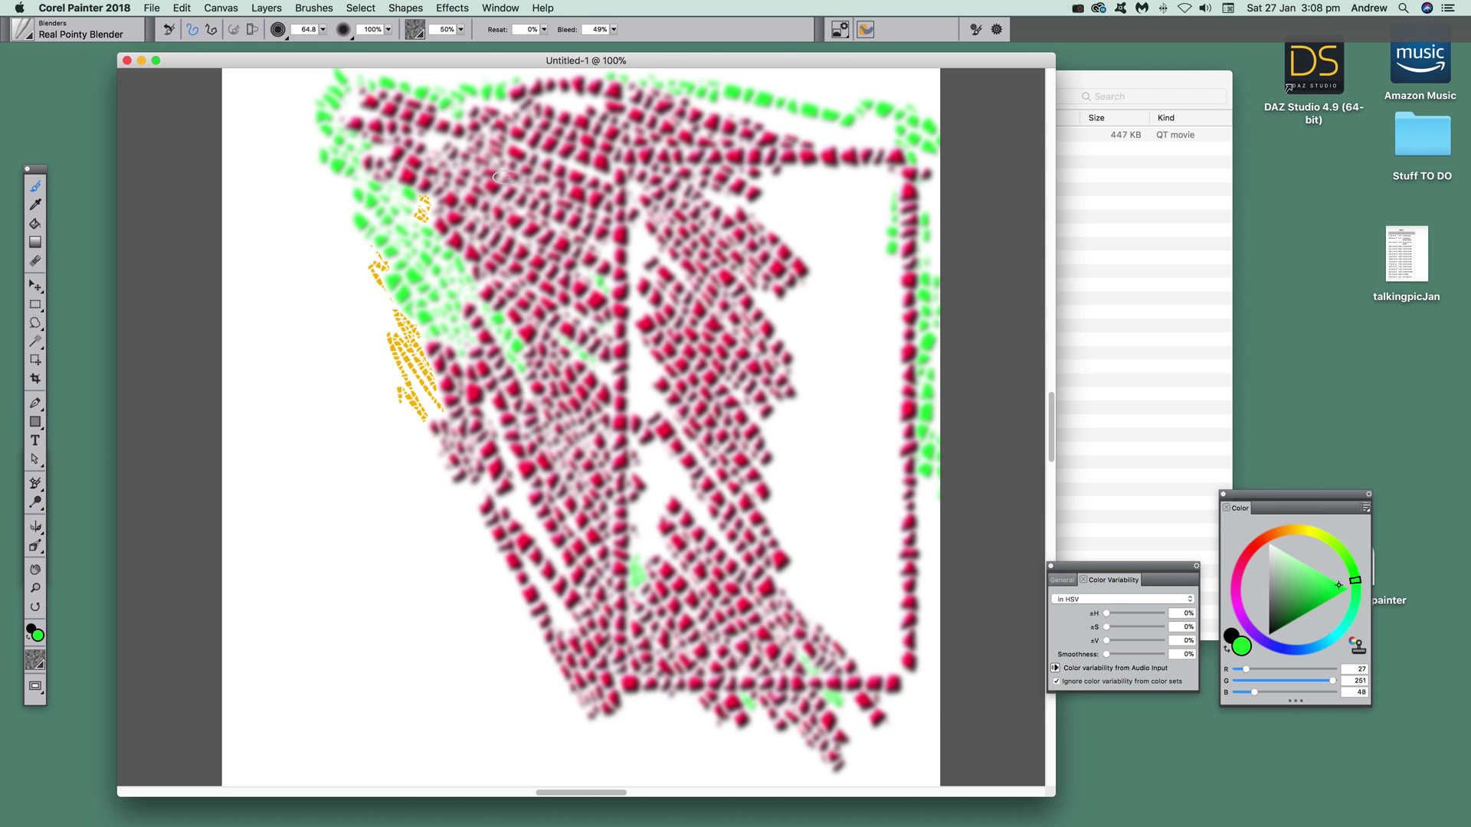
mouse_move(531, 230)
mouse_down()
mouse_move(566, 294)
mouse_move(452, 203)
mouse_move(452, 241)
mouse_move(387, 230)
mouse_move(498, 490)
mouse_move(536, 509)
mouse_move(479, 341)
mouse_move(514, 317)
mouse_move(594, 383)
mouse_move(612, 368)
mouse_move(630, 397)
mouse_move(651, 567)
mouse_move(728, 536)
mouse_move(774, 475)
mouse_move(618, 266)
mouse_move(766, 383)
mouse_move(651, 245)
mouse_move(766, 314)
mouse_move(798, 283)
mouse_move(712, 153)
mouse_up()
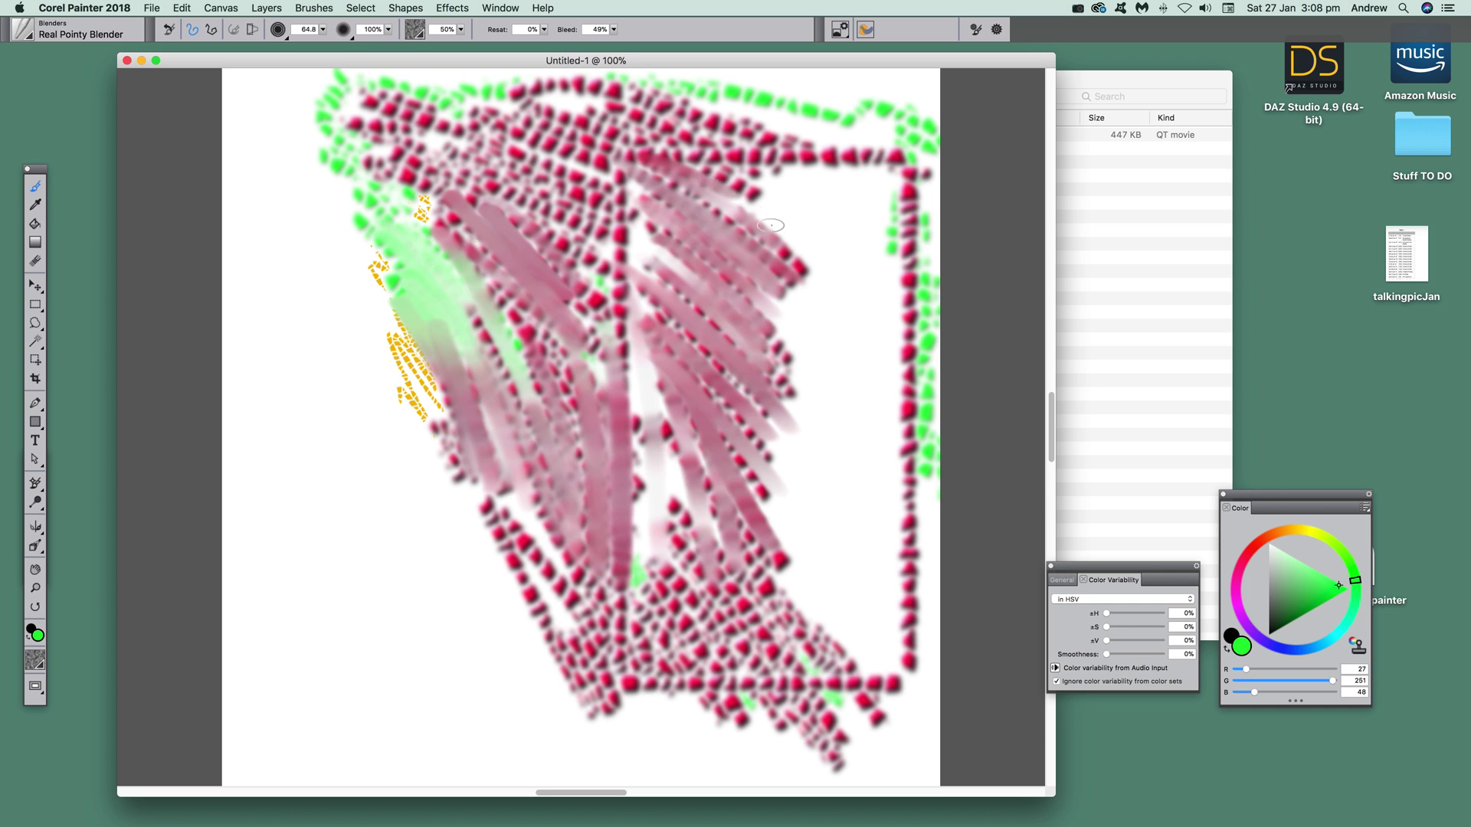
- Copy a rectangular area of the upper central red tiles, paste it, and move the copy to the blank lower-left canvas area
click(36, 305)
drag(502, 149, 648, 260)
key(super+c)
key(super+v)
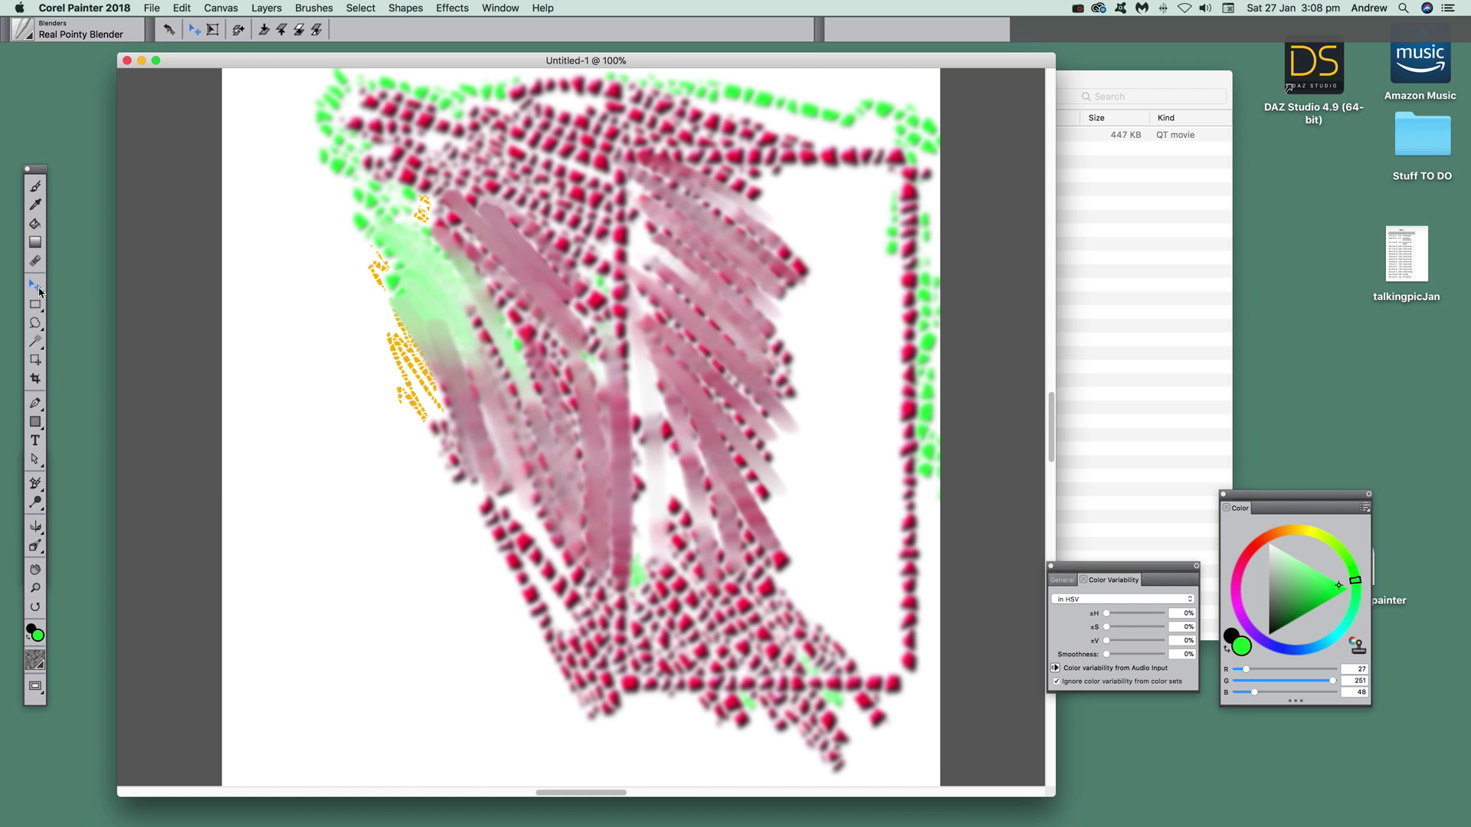
drag(597, 247, 440, 517)
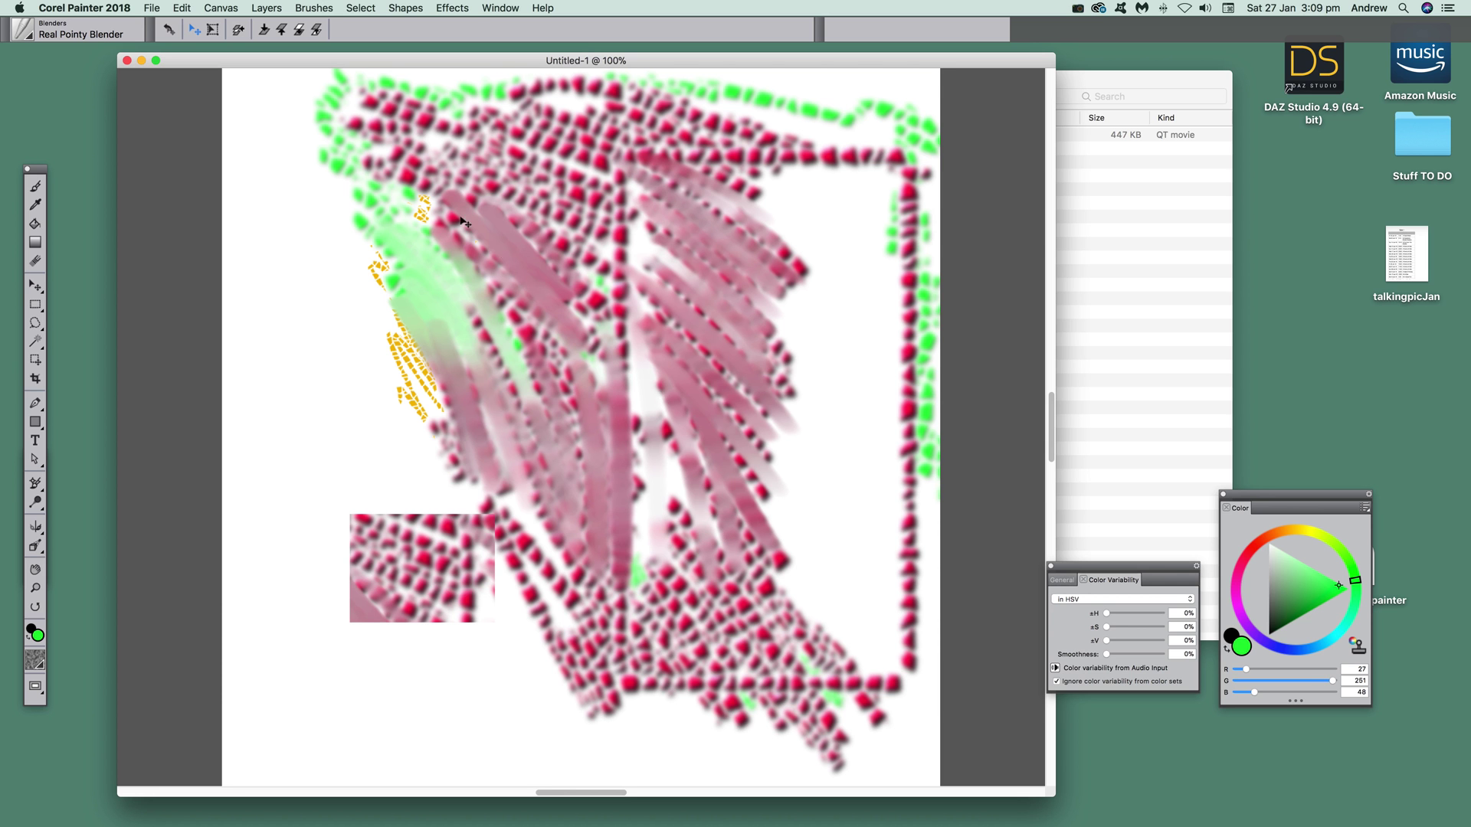
click(152, 10)
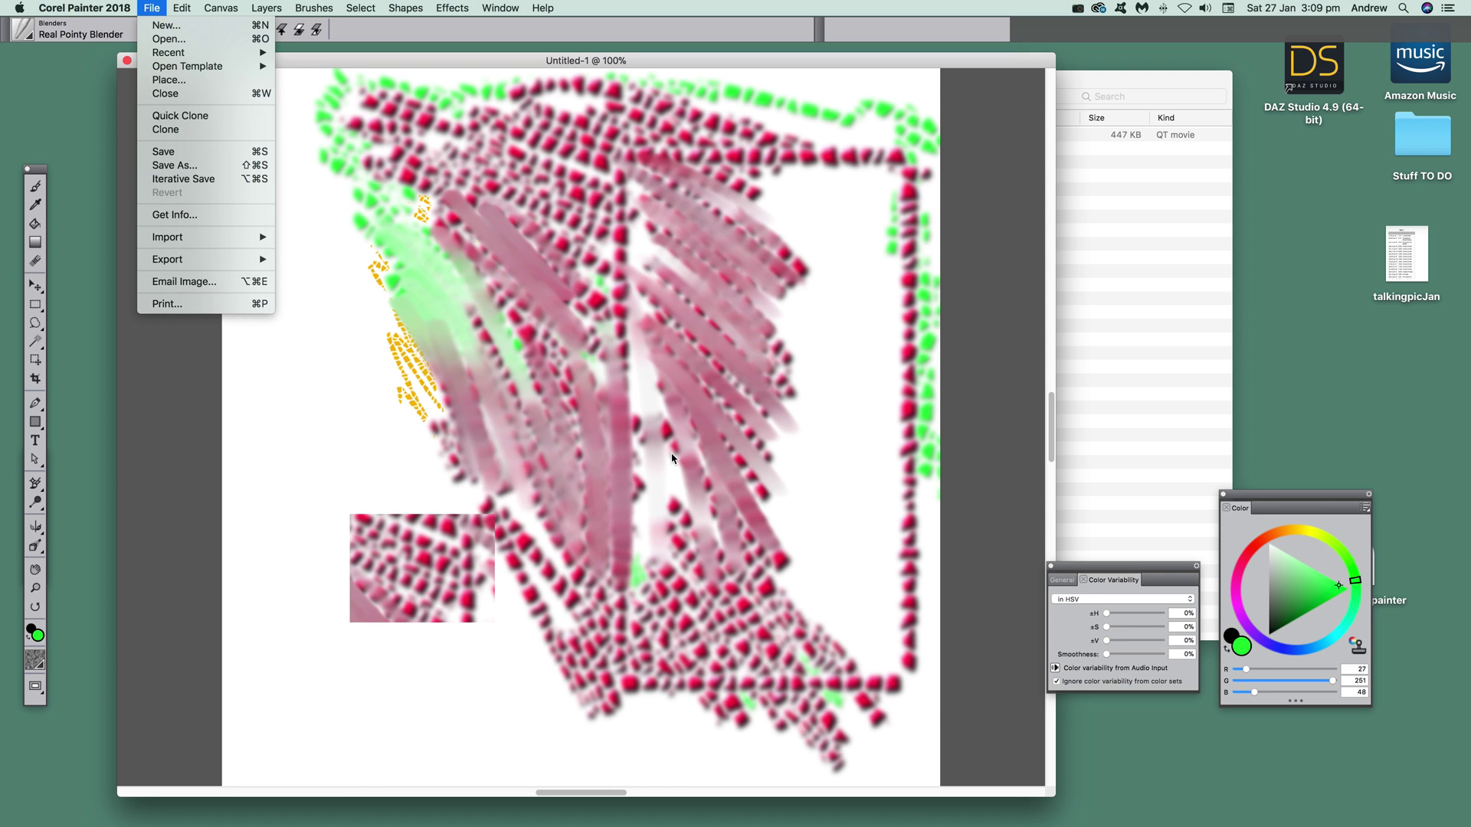
click(543, 429)
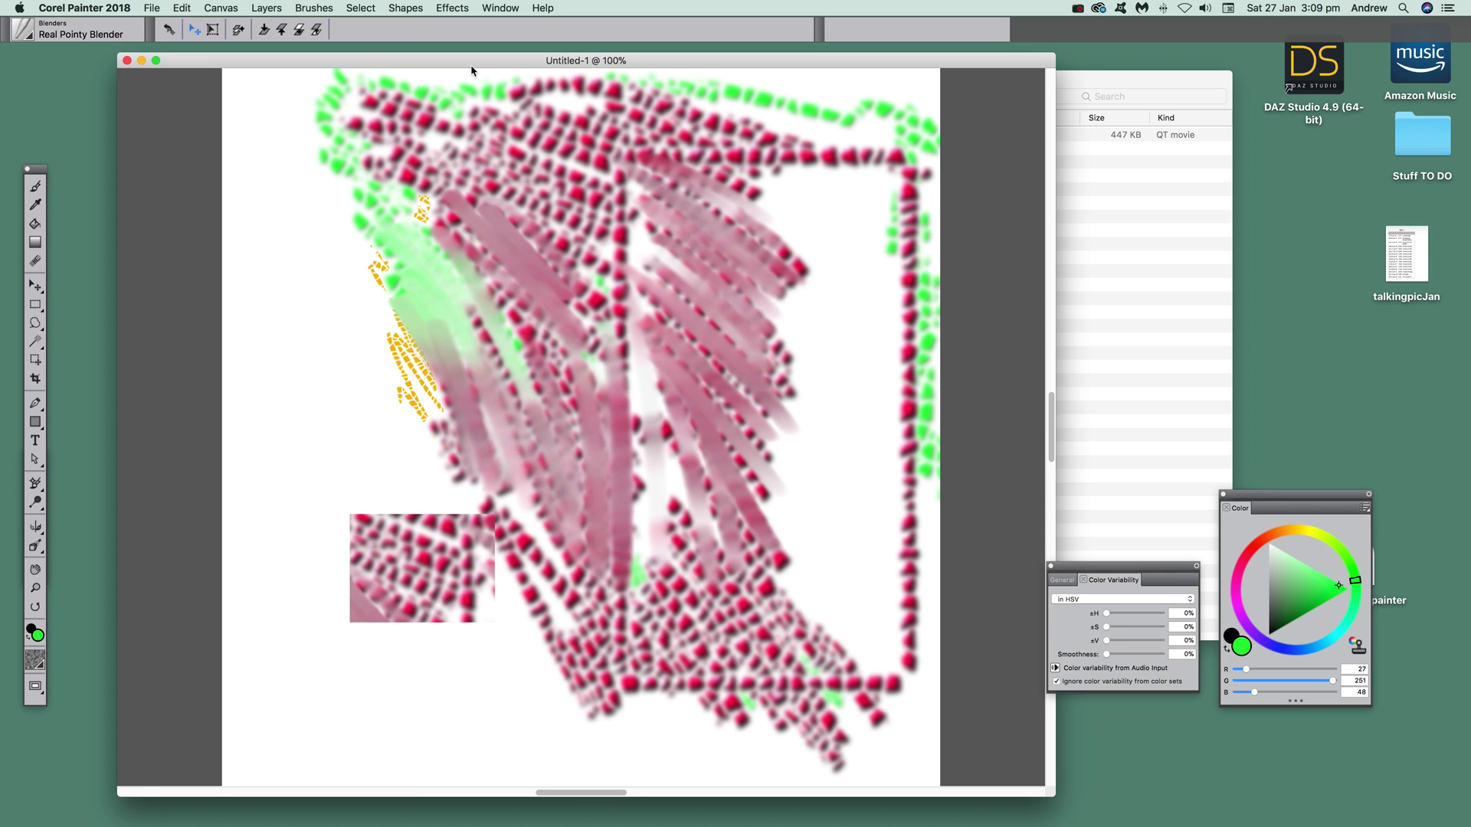
click(1079, 9)
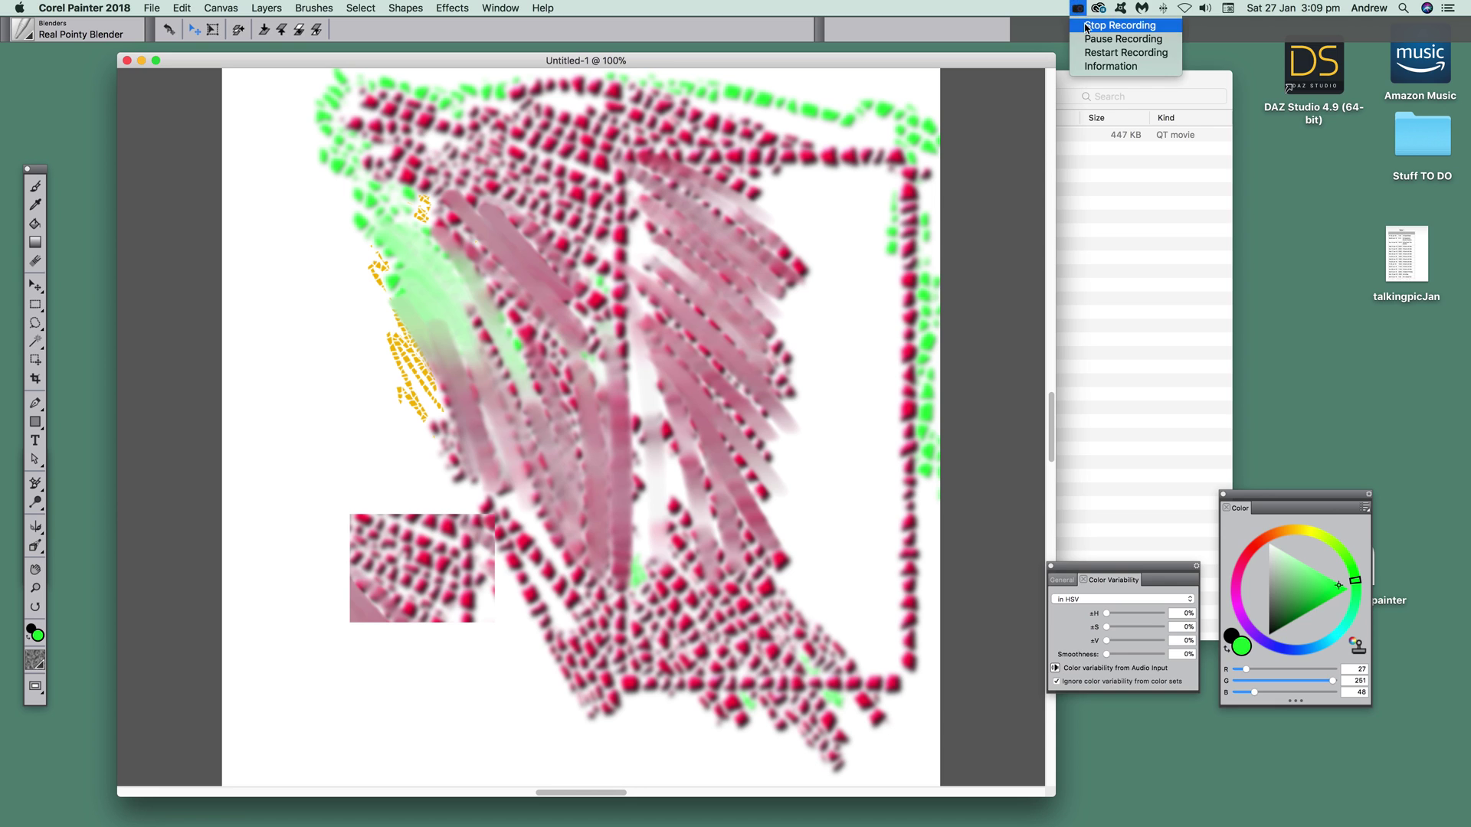